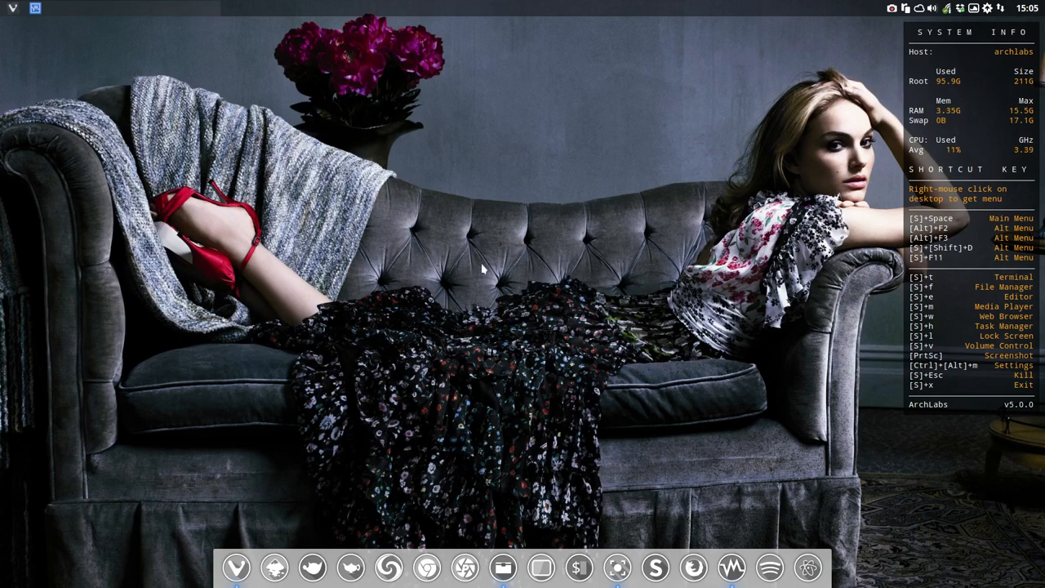
Step: Briefly check system info in a terminal and minimize the web browser on the host
key("super+t")
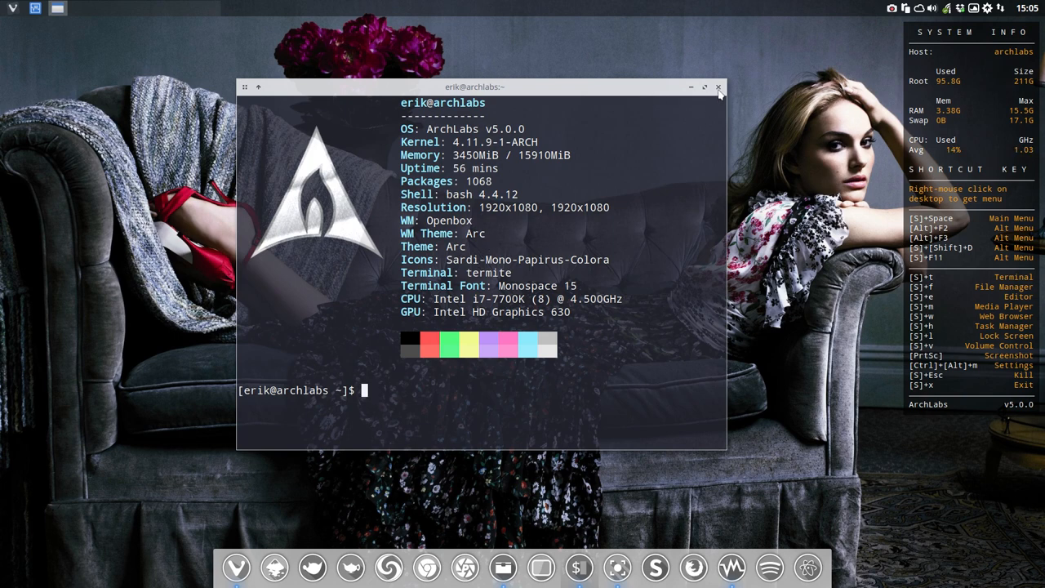
left_click(718, 87)
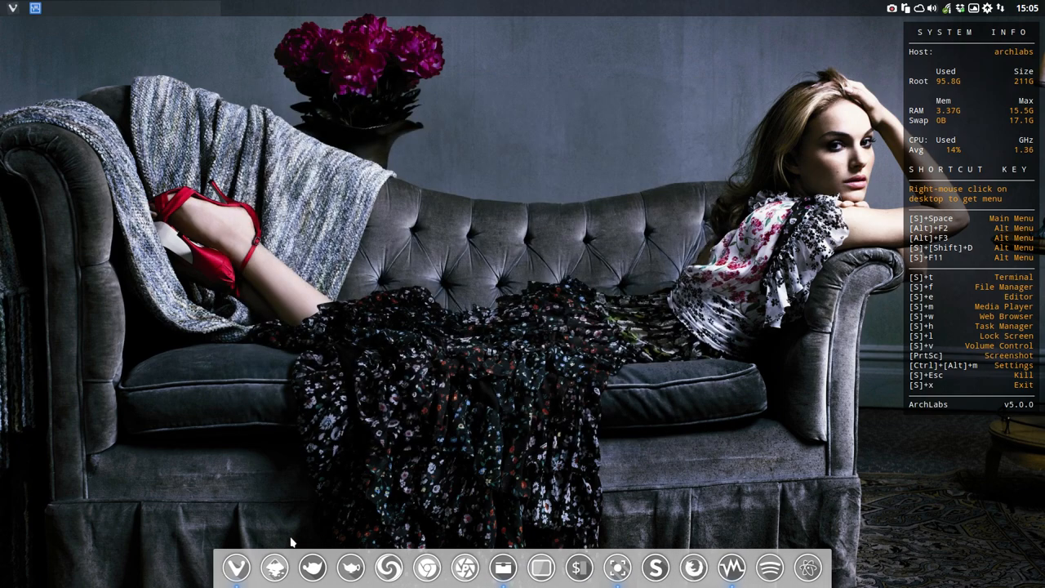
left_click(222, 566)
scroll(401, 280, "up", 5)
scroll(400, 280, "up", 5)
scroll(203, 404, "down", 3)
scroll(203, 404, "down", 2)
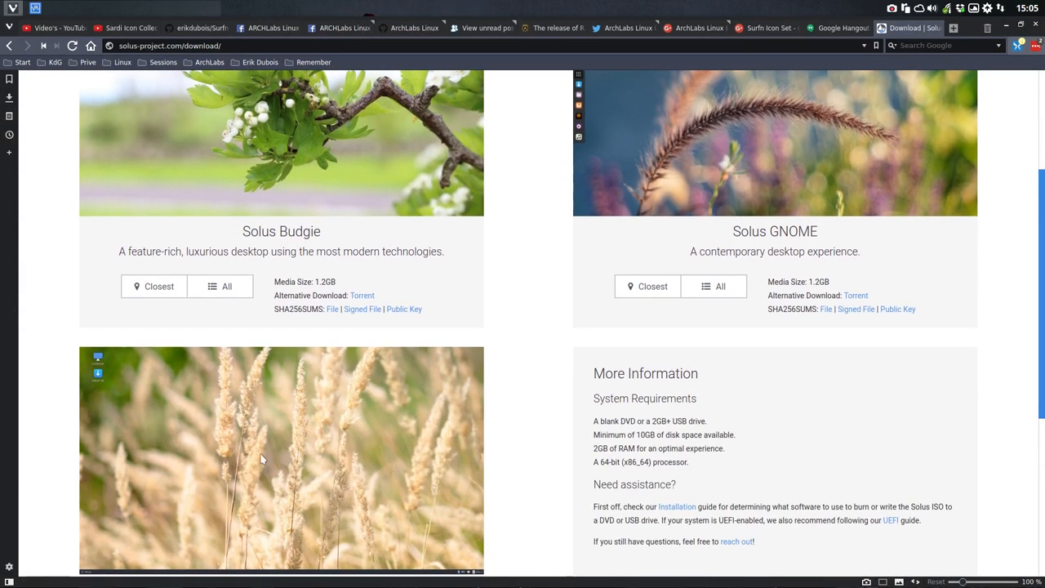
scroll(245, 449, "down", 1)
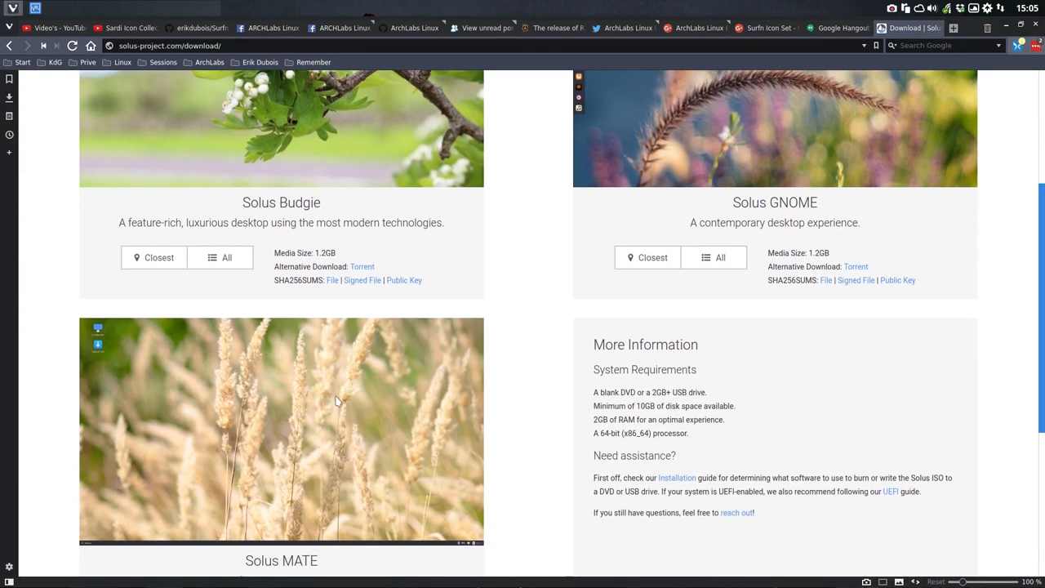
left_click(1006, 25)
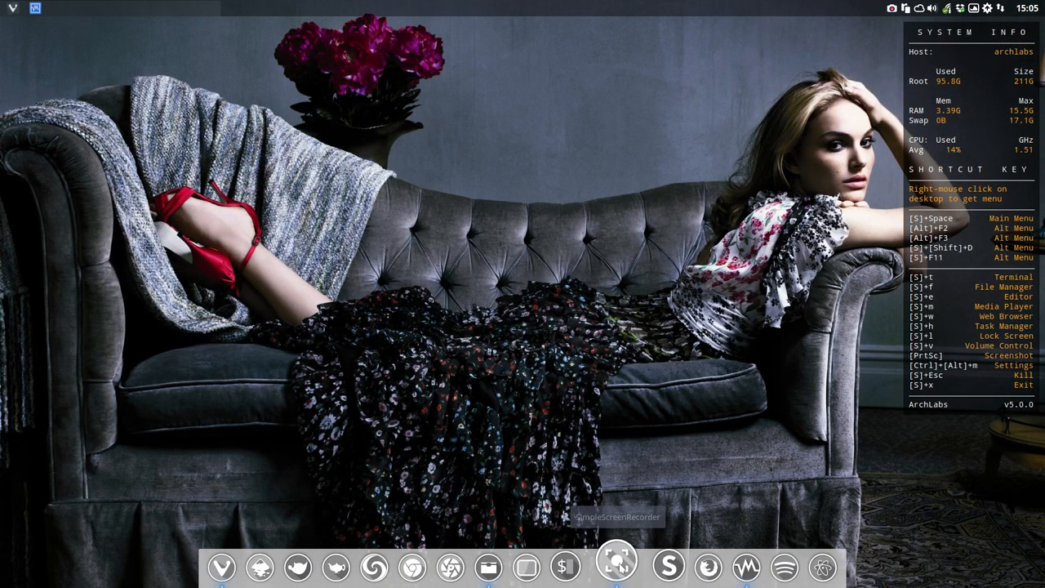
Step: Insert Solus-2017.04.18.0-GNOME.iso into the Solus VM's optical drive in VirtualBox Manager
left_click(732, 564)
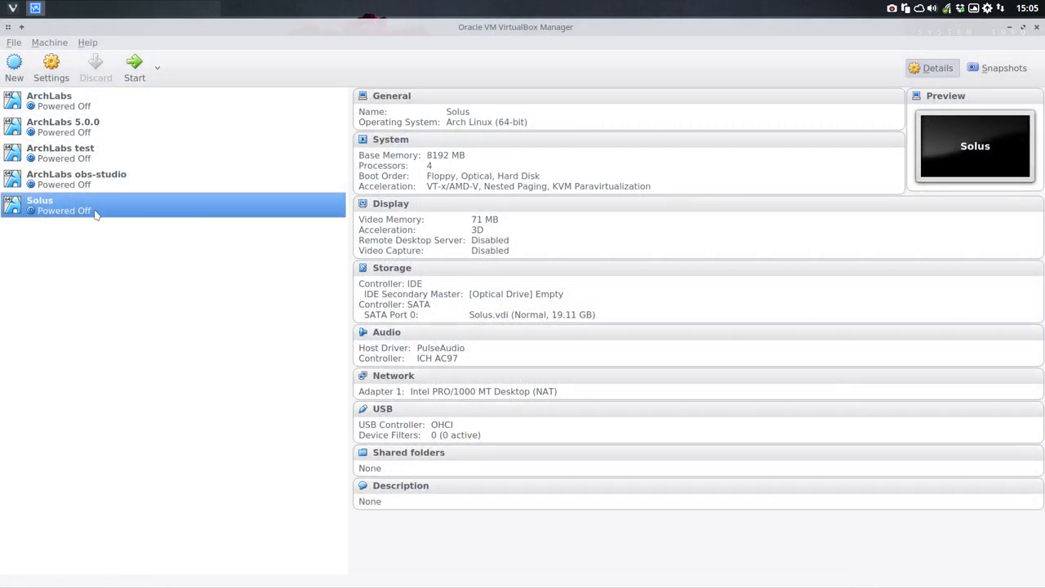
left_click(498, 294)
left_click(536, 304)
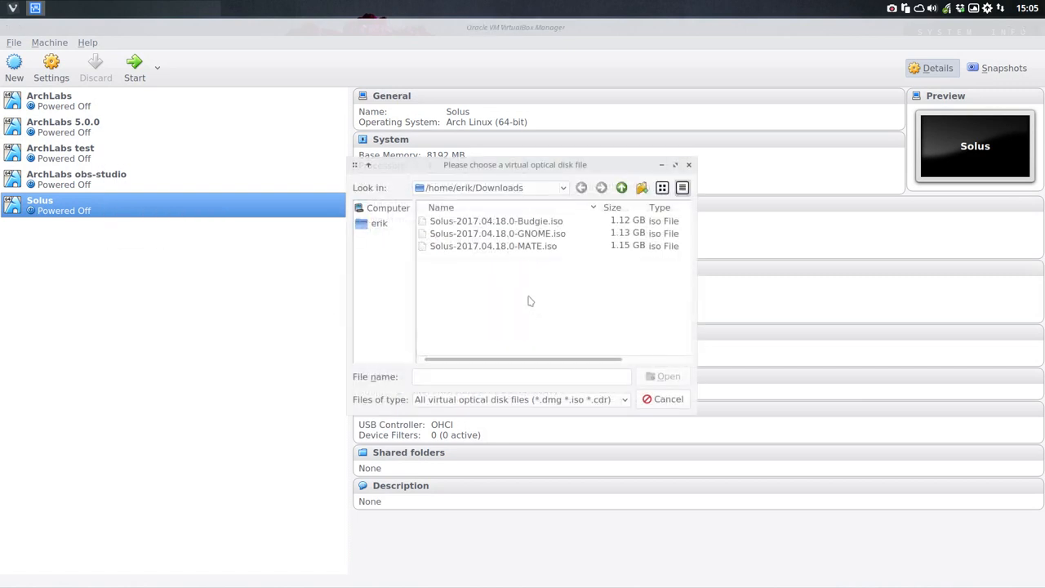
left_click(497, 234)
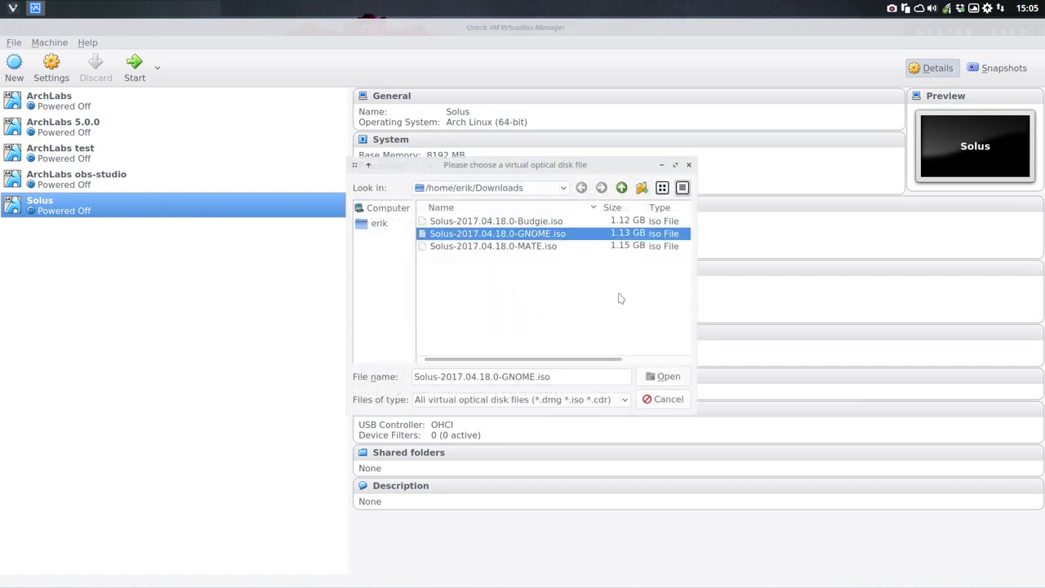
left_click(668, 376)
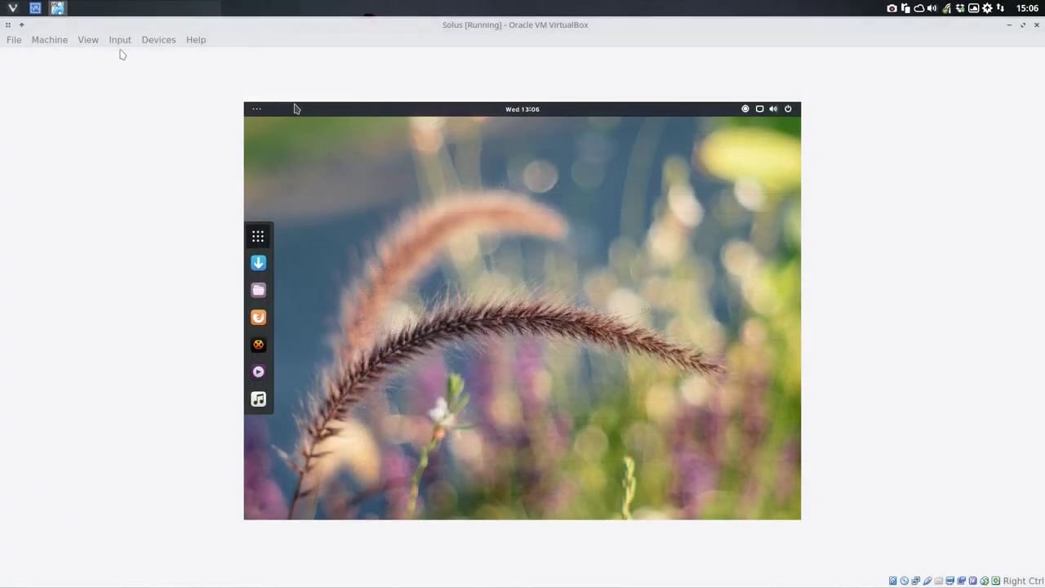
Step: Try a 175% scale factor for the VM display, revert to 100%, and keep the live session
left_click(88, 39)
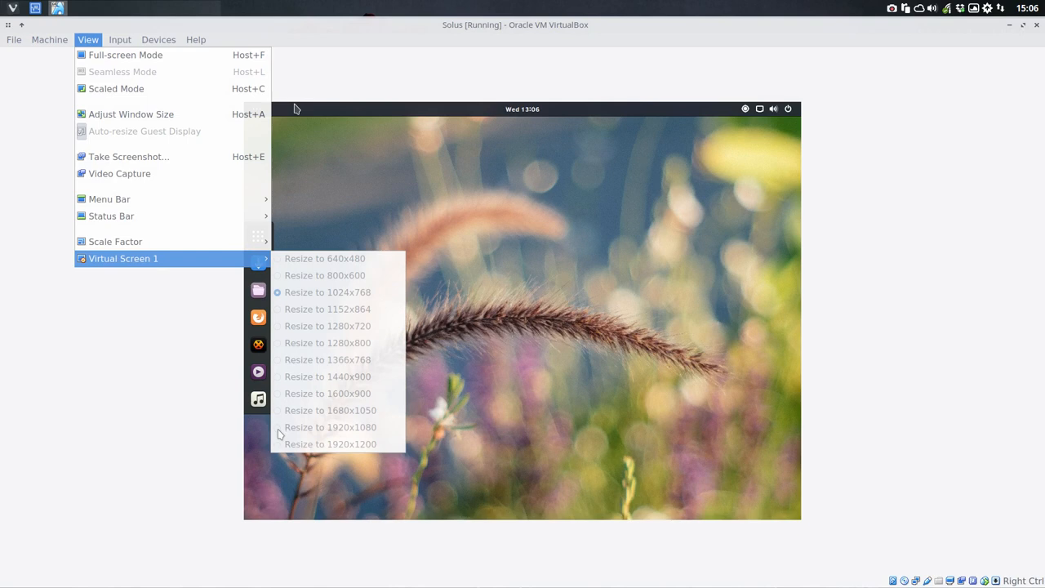
mouse_move(115, 242)
left_click(297, 309)
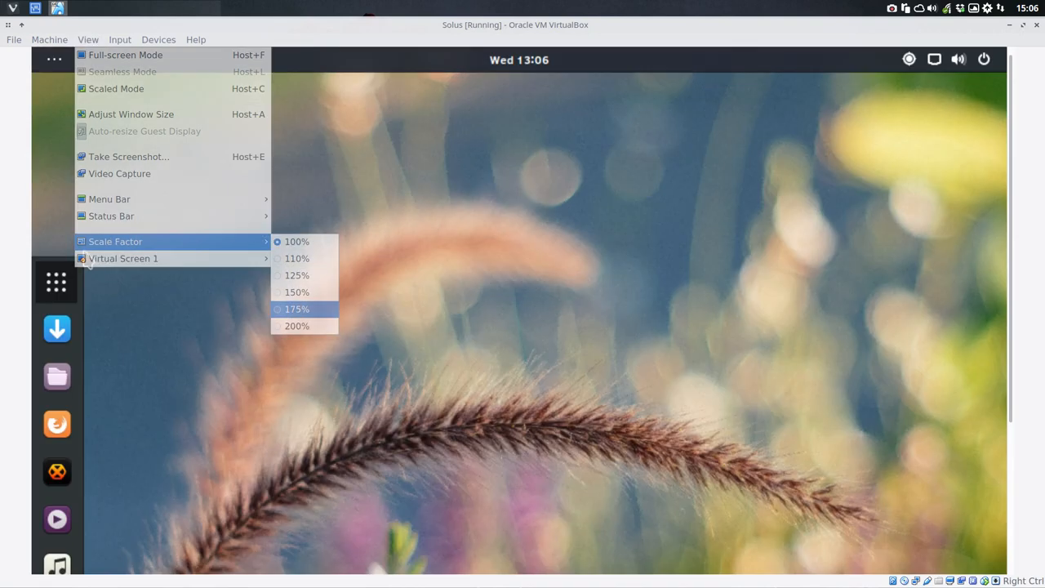
left_click(88, 40)
mouse_move(115, 241)
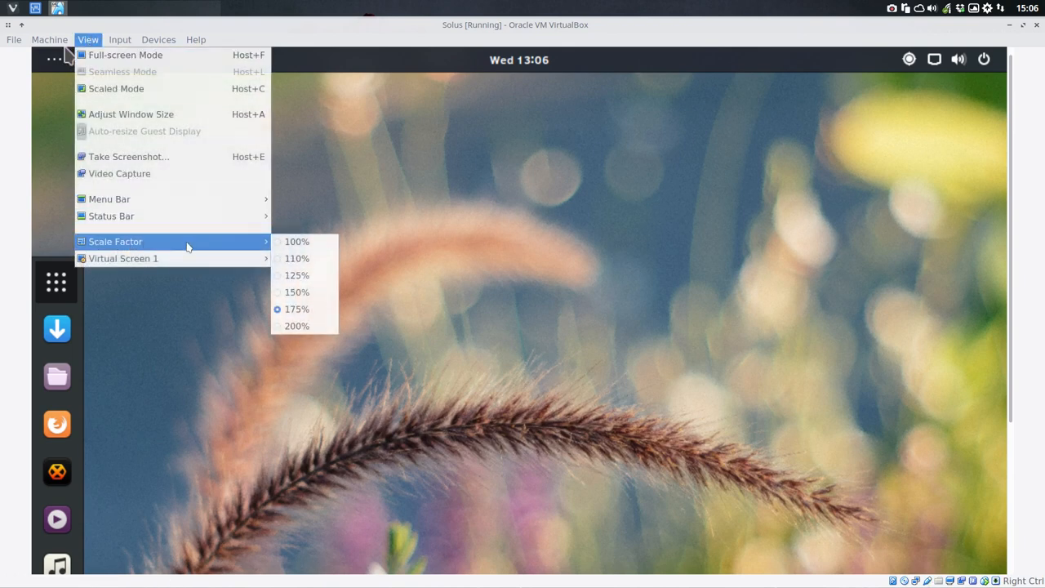
left_click(296, 242)
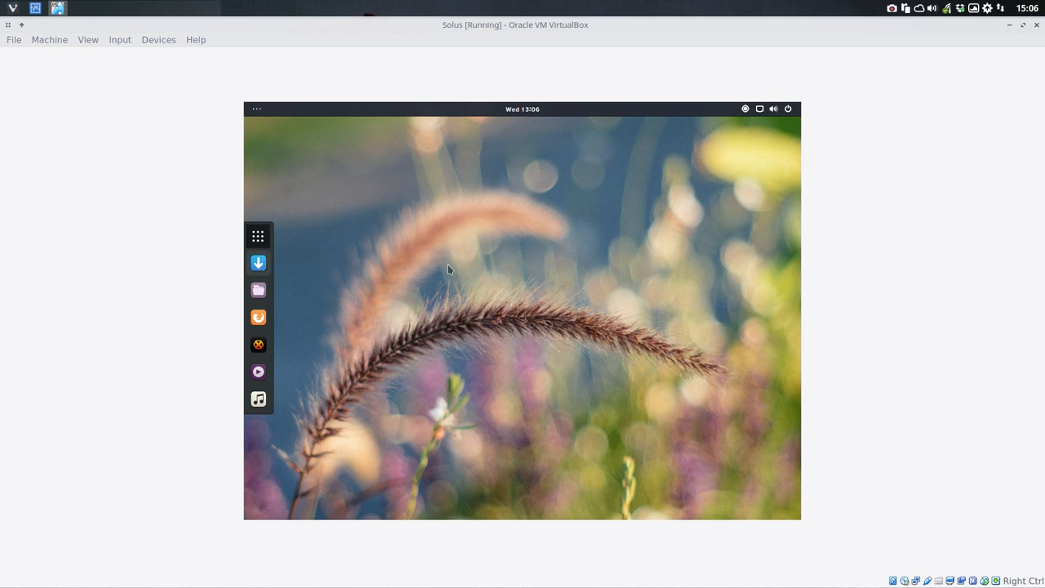
left_click(596, 334)
Step: Launch Install OS and accept English (US) language, keyboard, auto-detected location and timezone
left_click(258, 263)
left_click(417, 330)
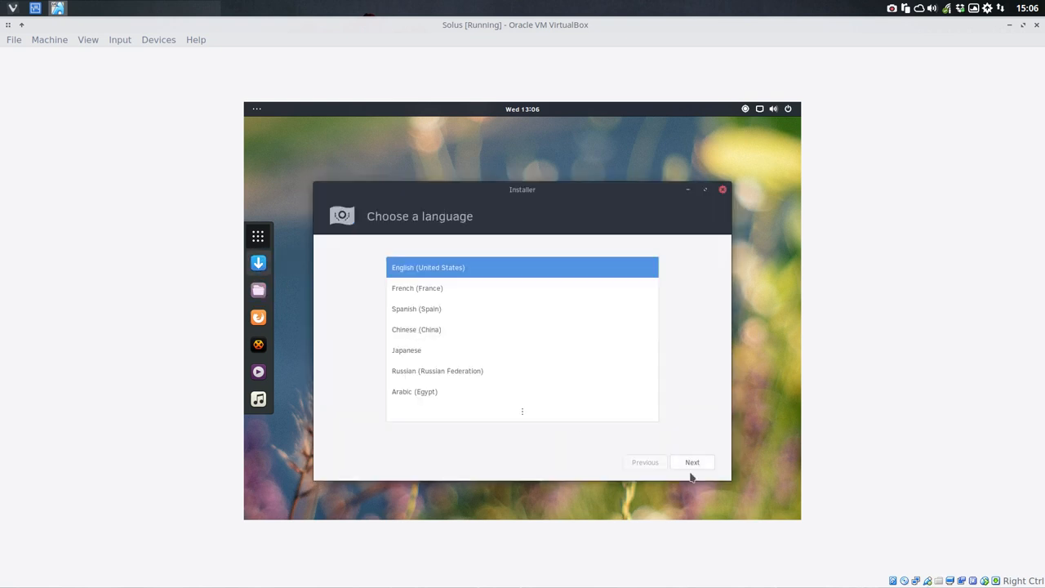
left_click(695, 462)
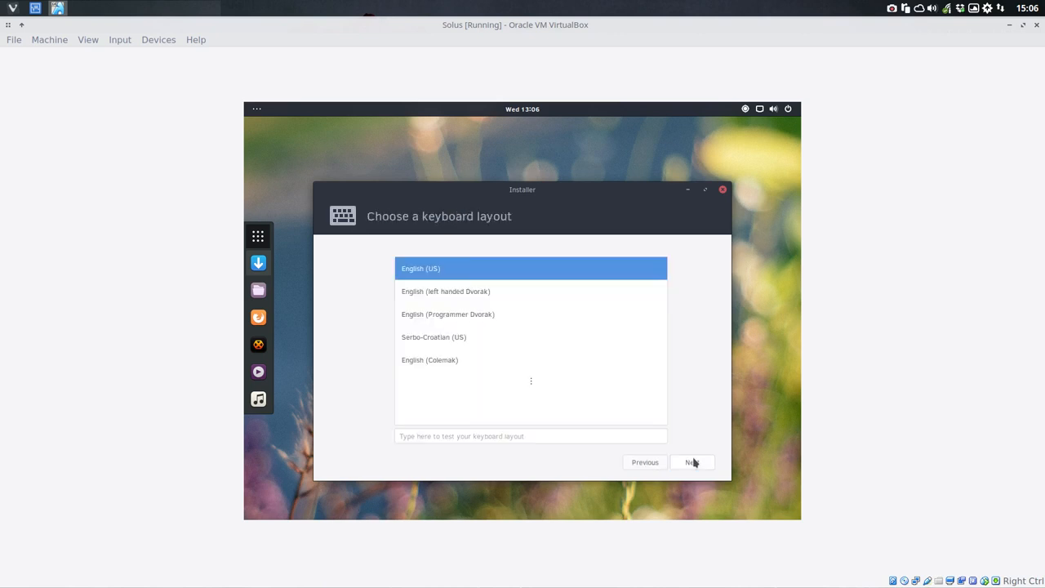
left_click(645, 462)
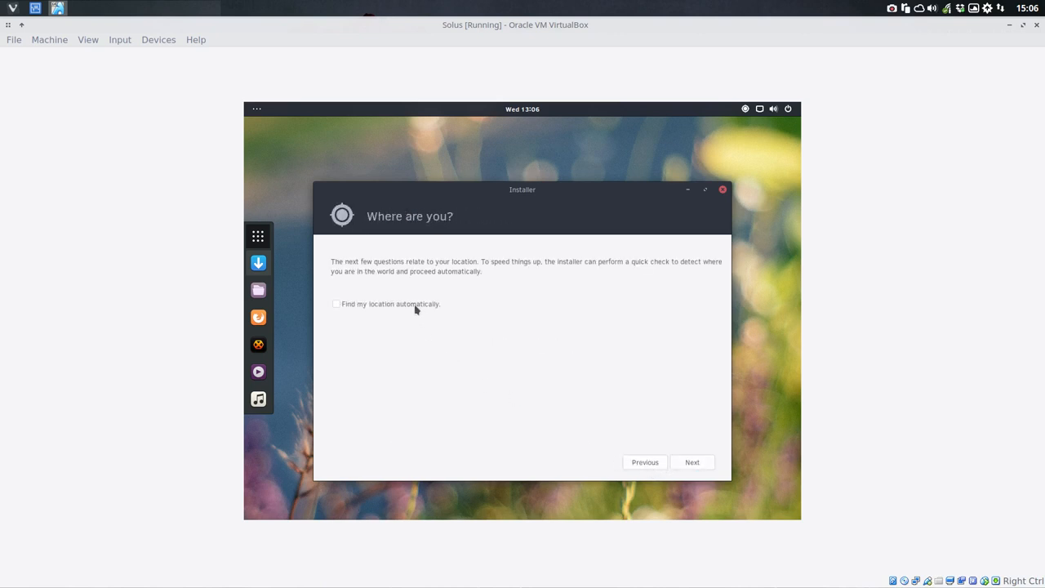
left_click(336, 304)
left_click(692, 462)
left_click(692, 462)
left_click(692, 462)
left_click(691, 462)
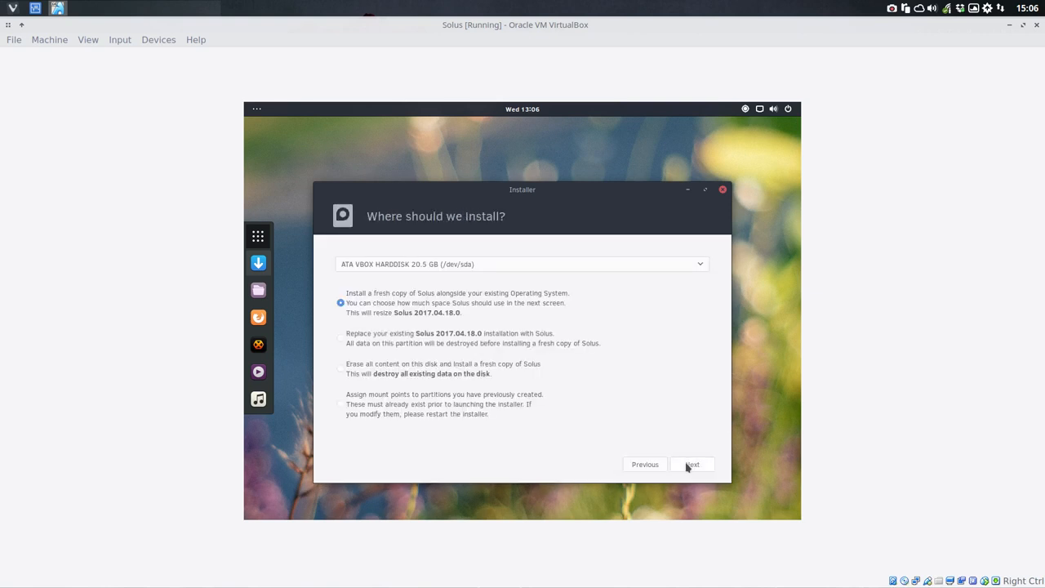
Step: Choose to erase the whole virtual disk for Solus and continue to System Settings
left_click(341, 368)
left_click(692, 464)
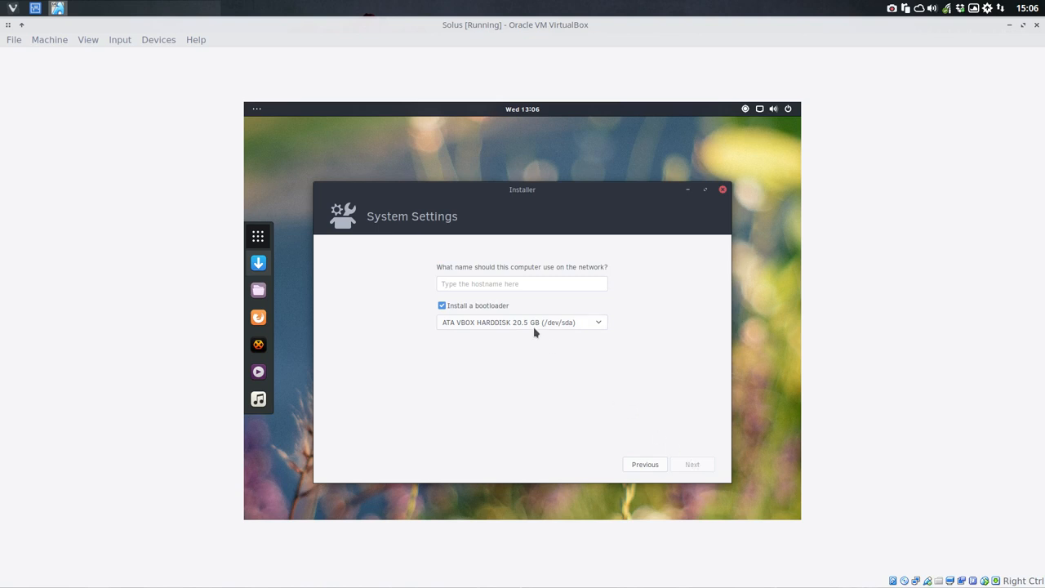
Step: Set the computer's hostname to solus and continue to the user account step
left_click(494, 285)
type("solus")
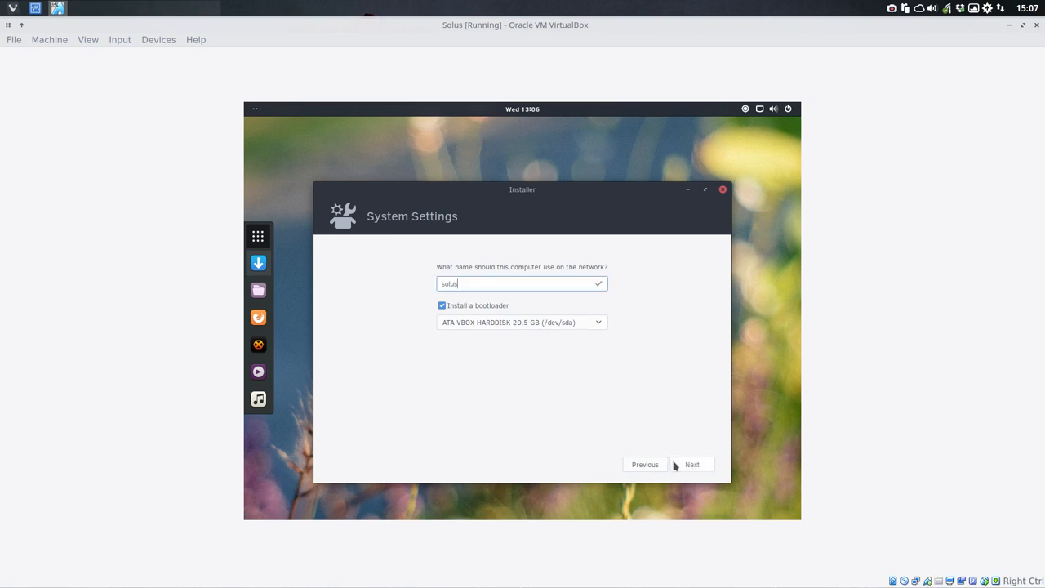
left_click(678, 464)
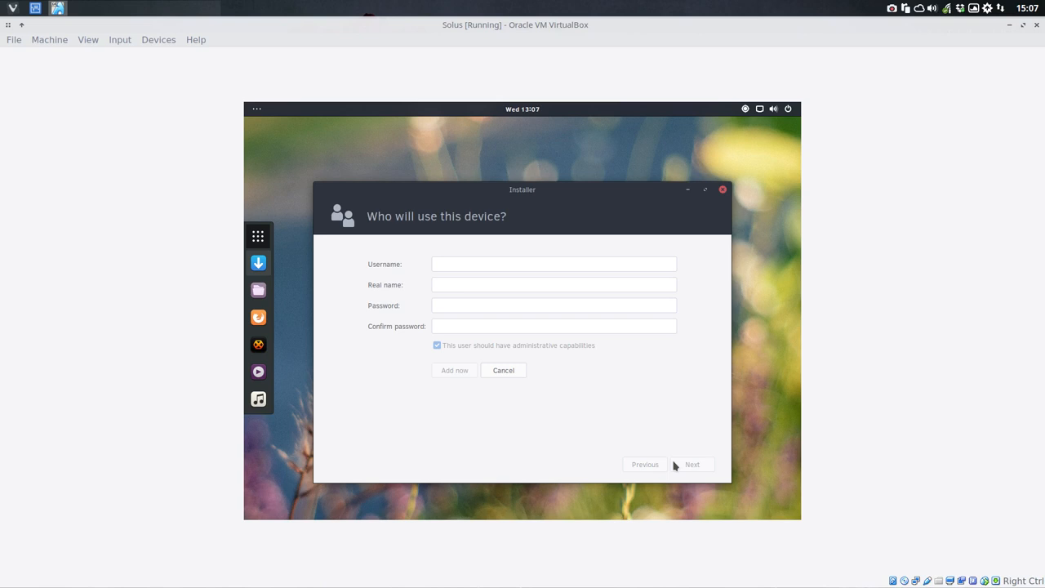
Step: Fill in the username and password fields and add the new administrator user
left_click(465, 264)
key("Tab")
key("Tab")
key("Tab")
key("shift+Tab")
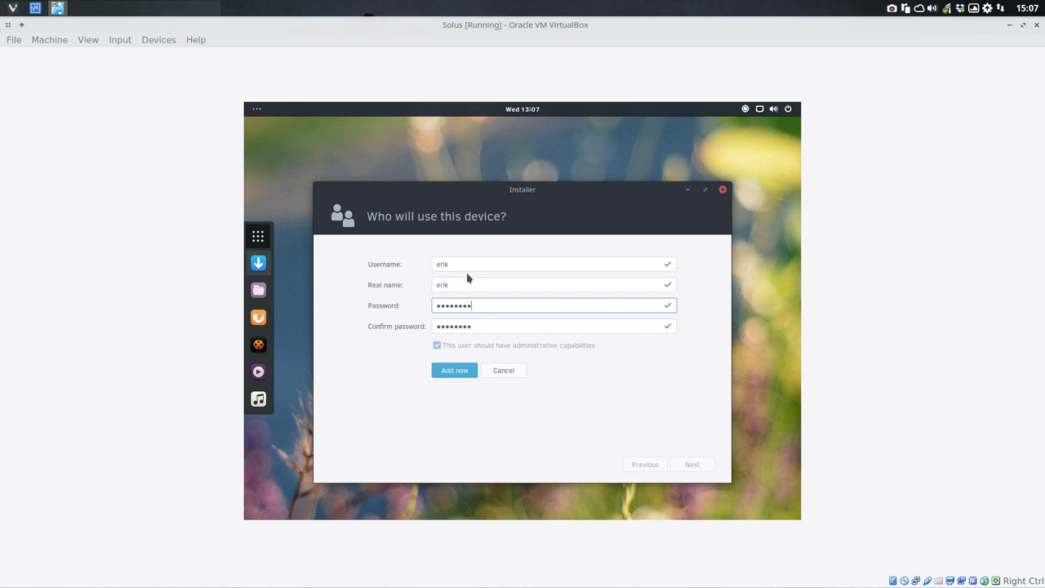
left_click(455, 370)
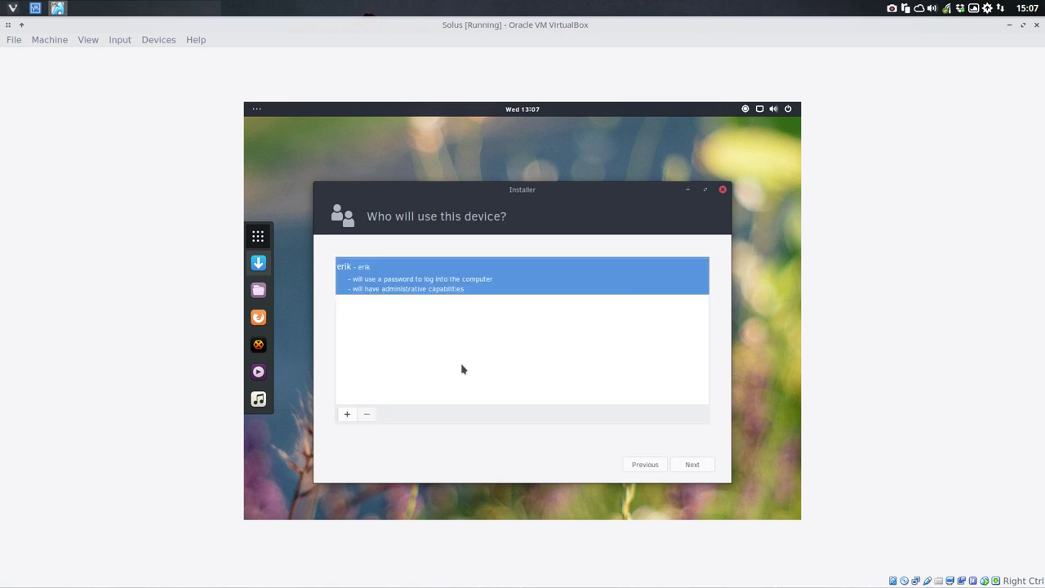
Step: Confirm the installation summary and start installing despite the data-loss warning
left_click(692, 464)
left_click(691, 464)
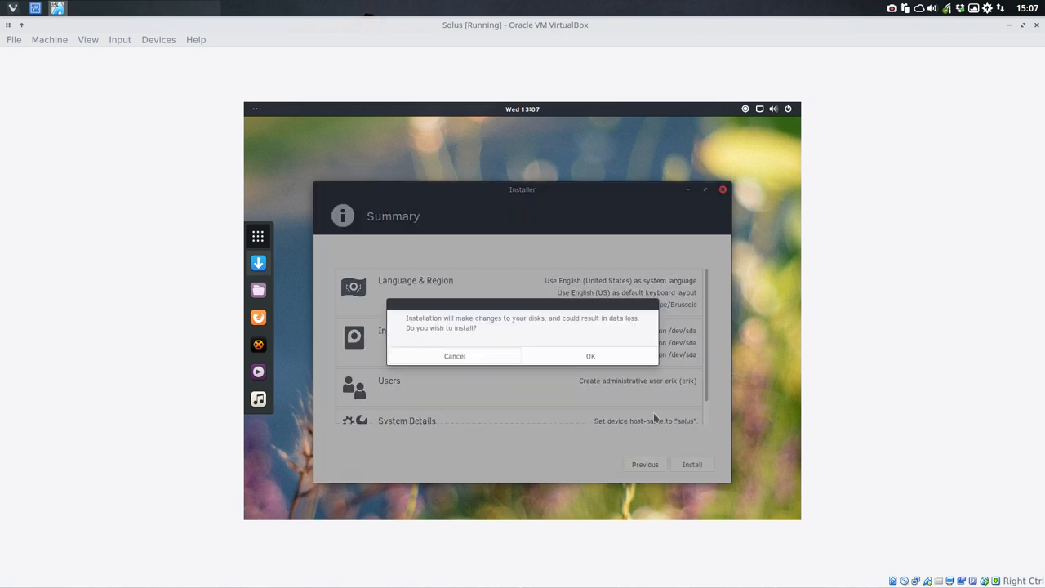
left_click(590, 356)
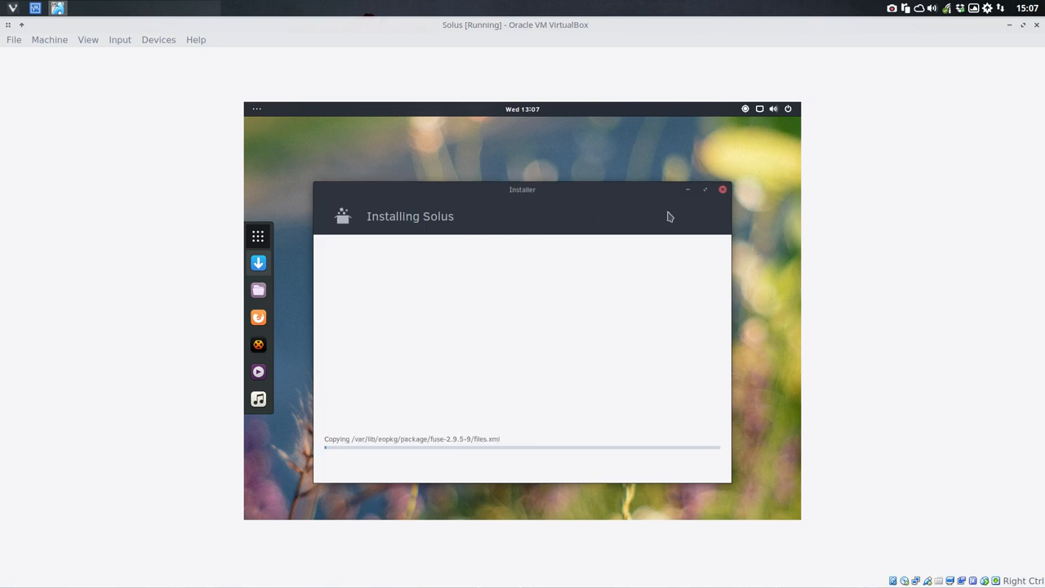
Step: Minimize the installer and show the Home folder in Files
left_click(702, 190)
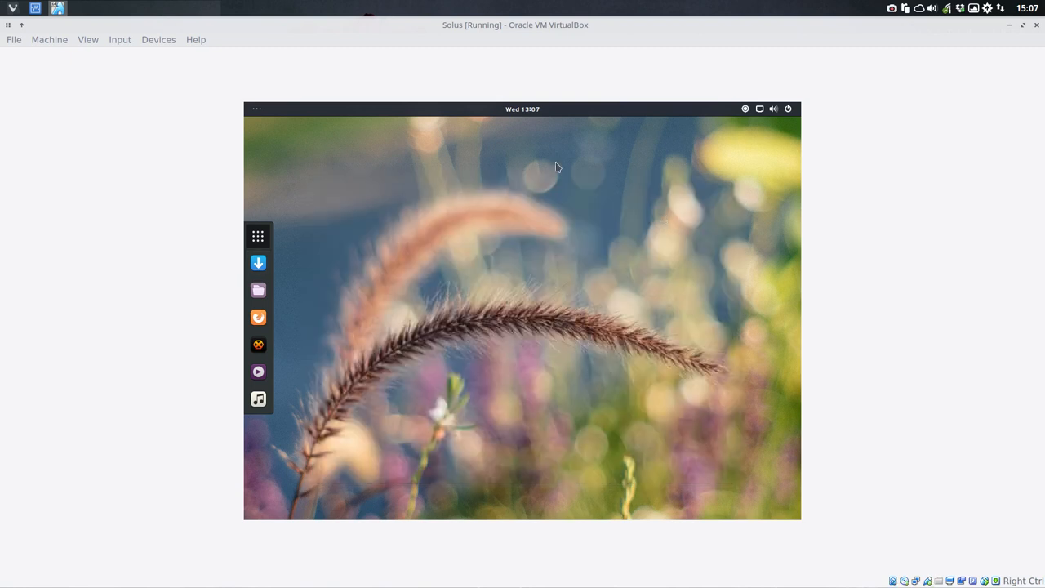
left_click(255, 109)
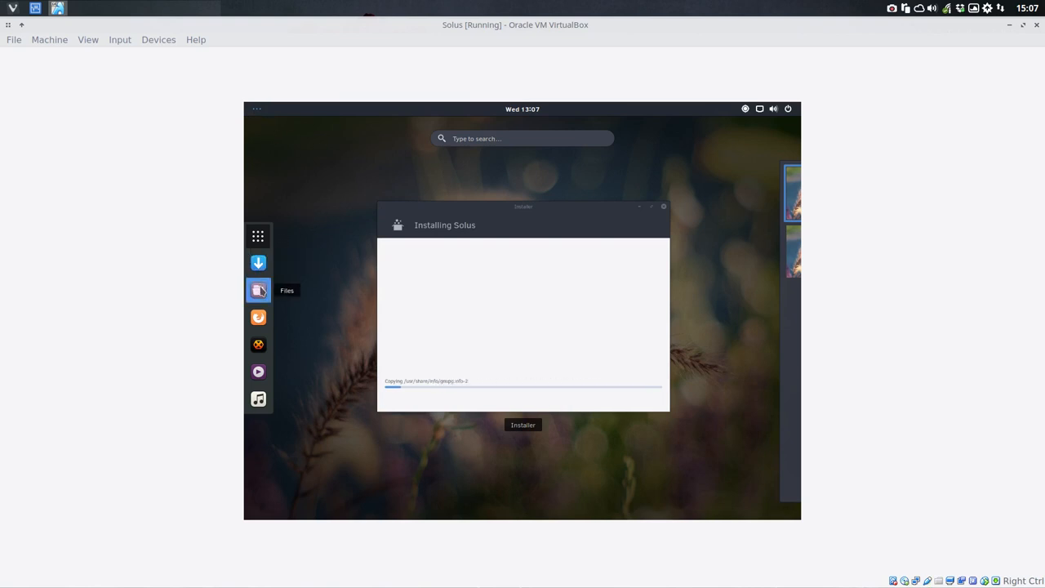
left_click(260, 290)
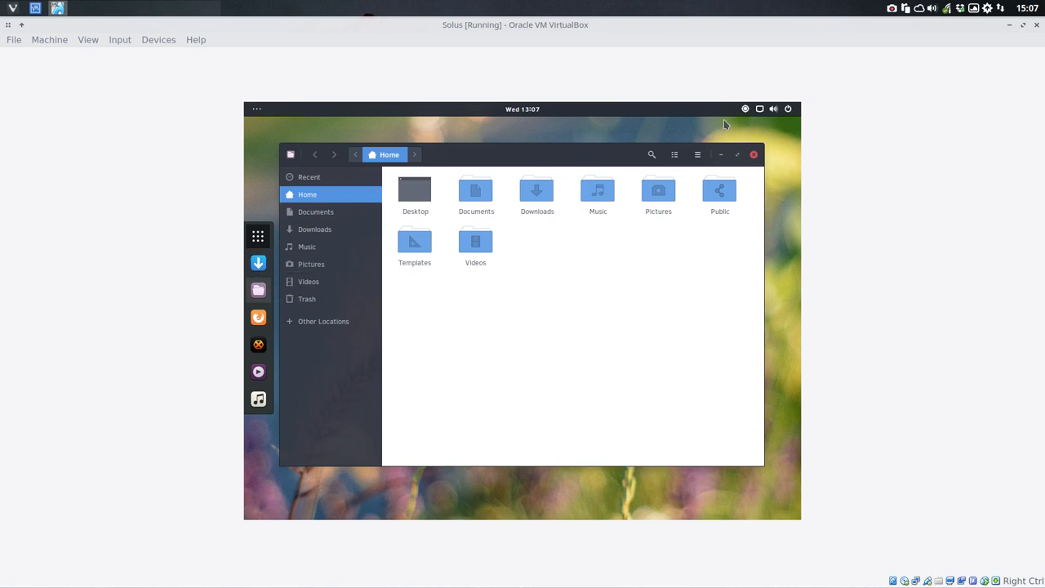
Step: Reach All Settings through the system menu's Live User options
left_click(745, 108)
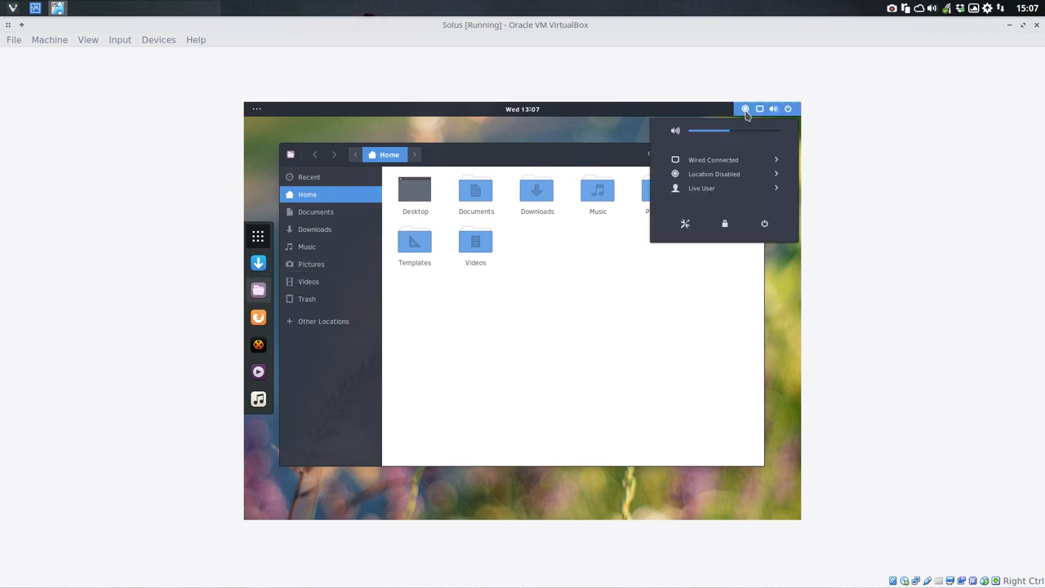
left_click(728, 189)
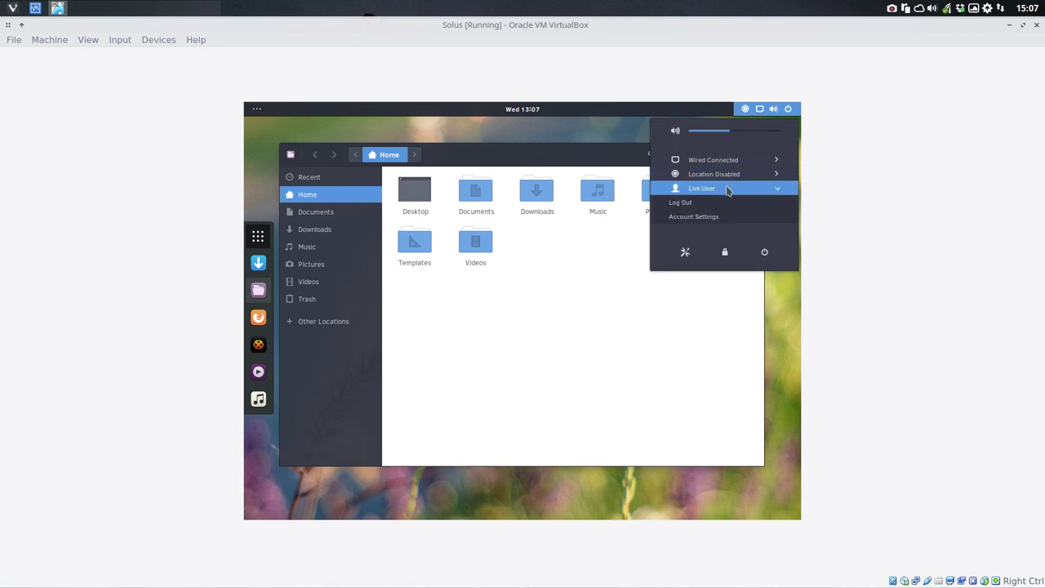
left_click(685, 252)
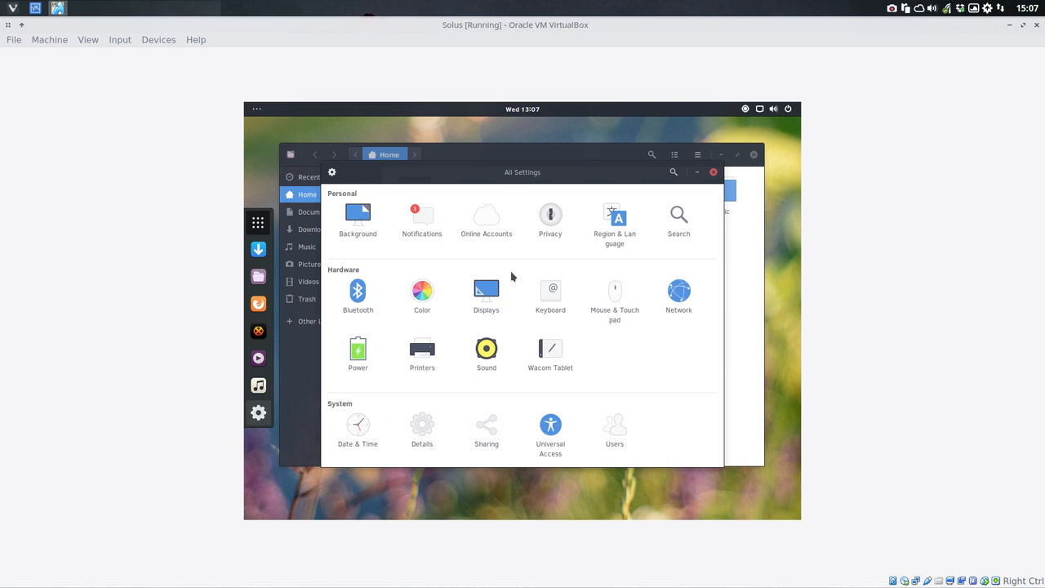
Step: Browse the Mouse & Touchpad and Background settings pages and return to the overview
left_click(614, 296)
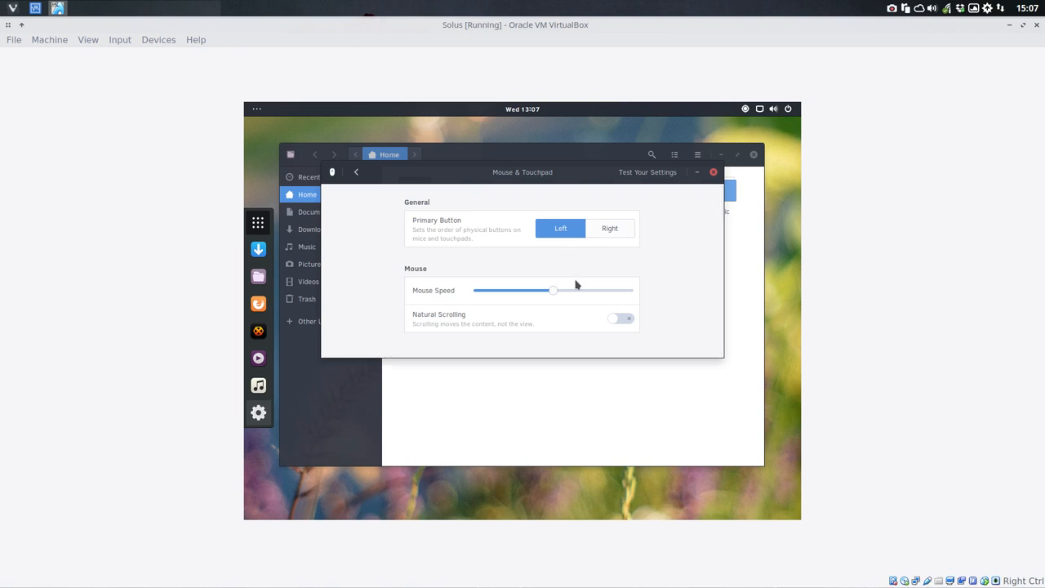
left_click(356, 171)
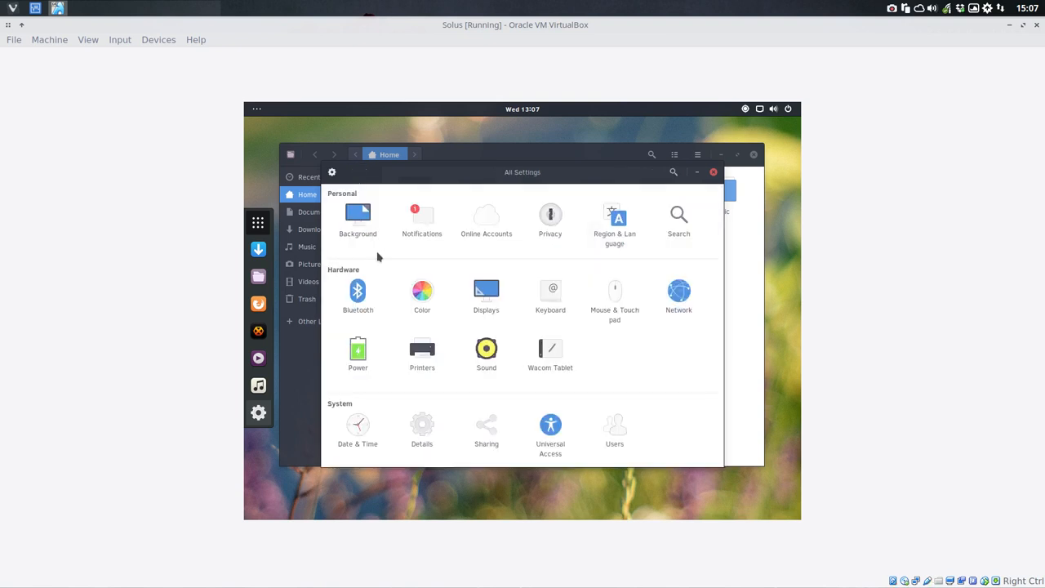
left_click(357, 219)
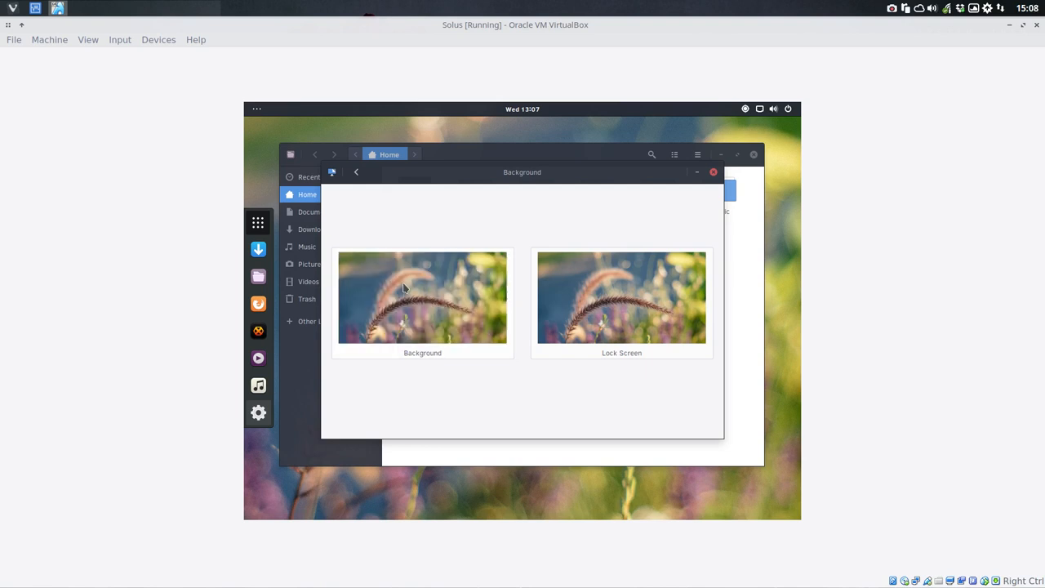
left_click(356, 171)
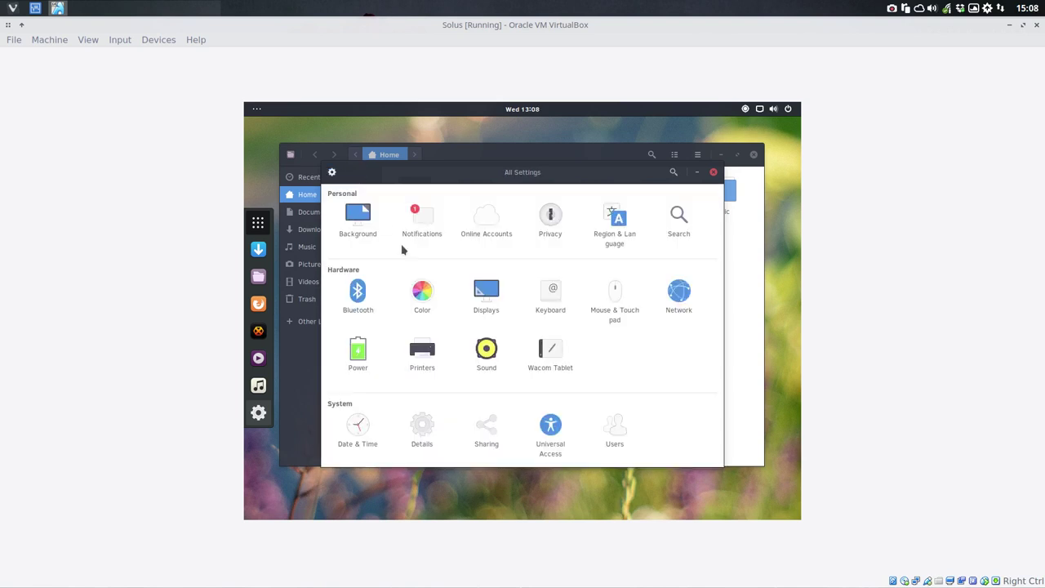
Step: Show the Unknown Display's resolution choices (1024×768, 800×600) in Displays
left_click(486, 296)
left_click(600, 227)
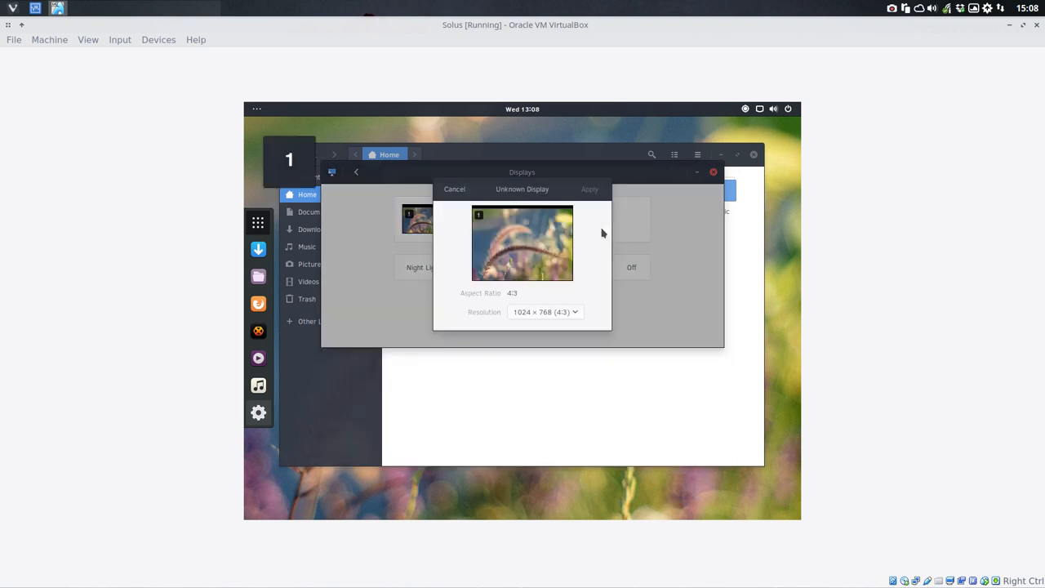
left_click(564, 311)
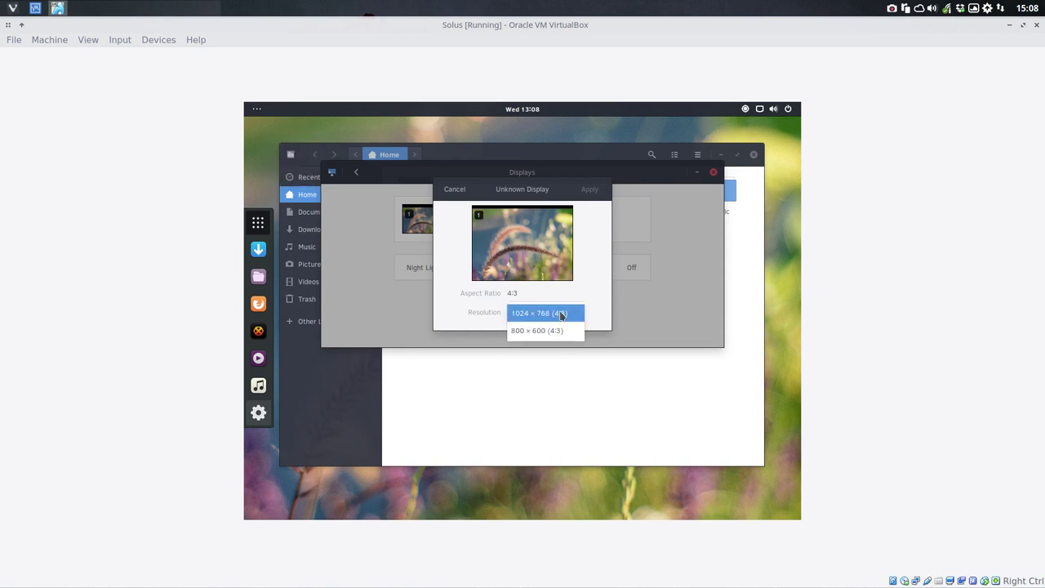
Step: Cancel the display configuration unchanged and close the Settings window
left_click(620, 265)
left_click(454, 189)
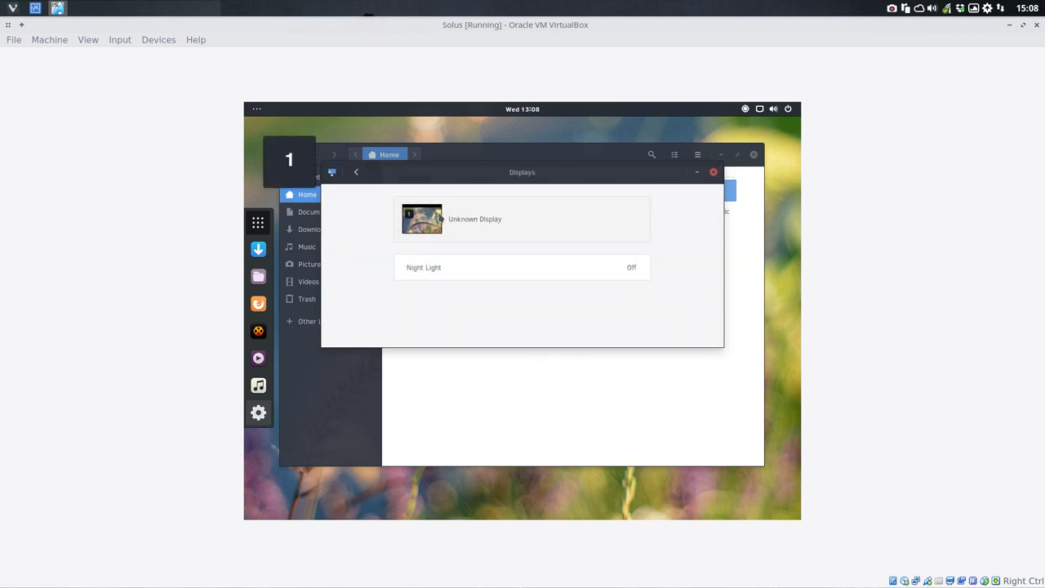
left_click(356, 171)
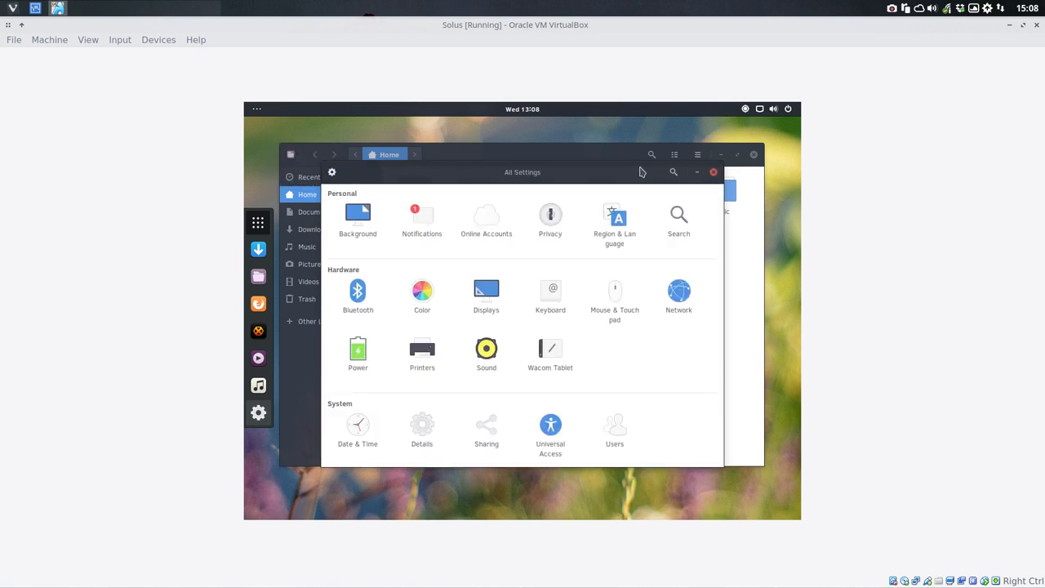
left_click(713, 172)
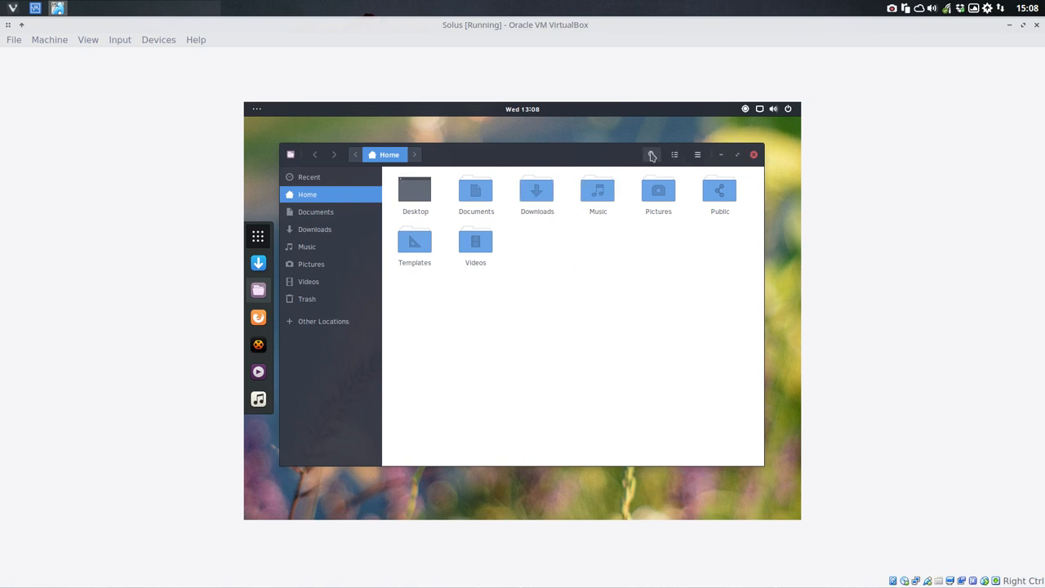
Step: Nudge the Home window slightly right and raise the installer window from the dock
left_click_drag(604, 155, 622, 154)
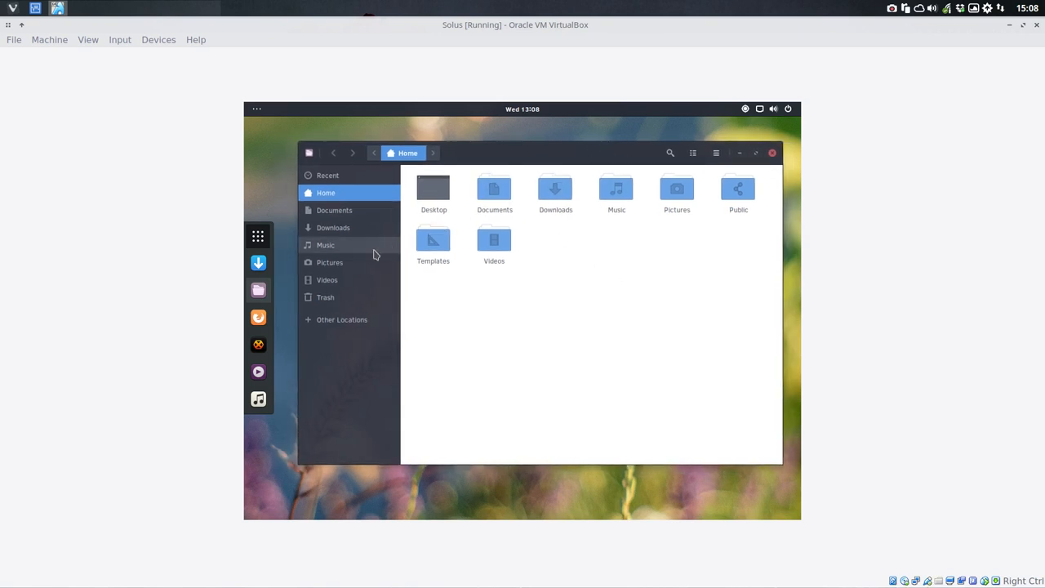
left_click(258, 263)
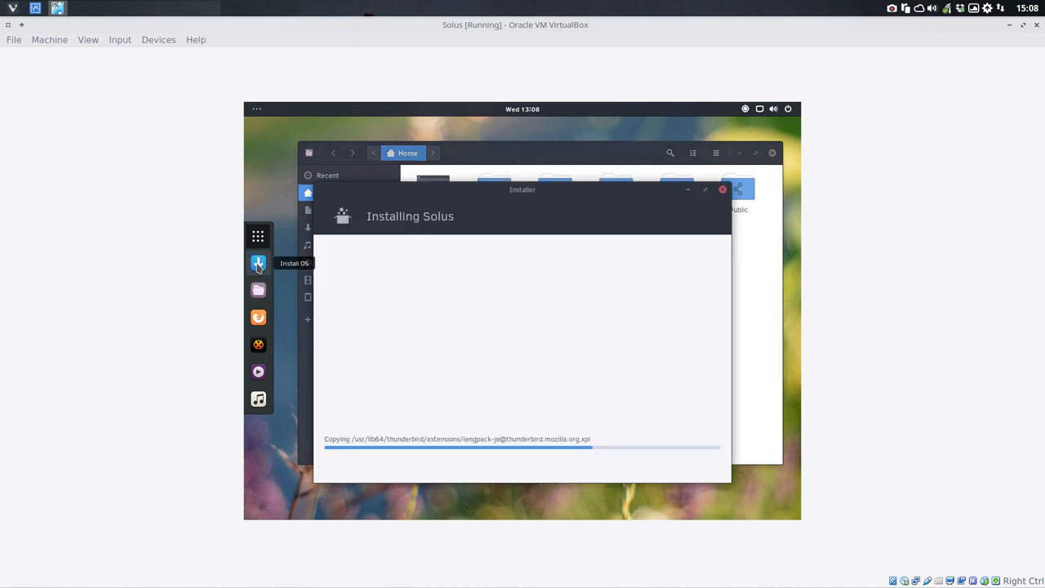
Step: Hide the installer, peek at Activities, the system menu's network and Live User sections, and Show Applications
left_click(258, 263)
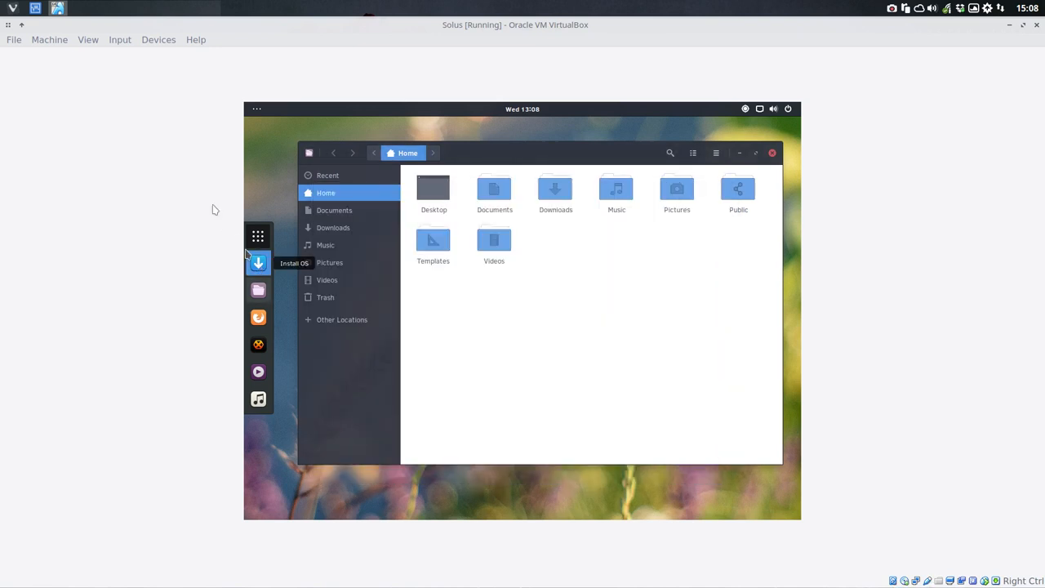
left_click(256, 110)
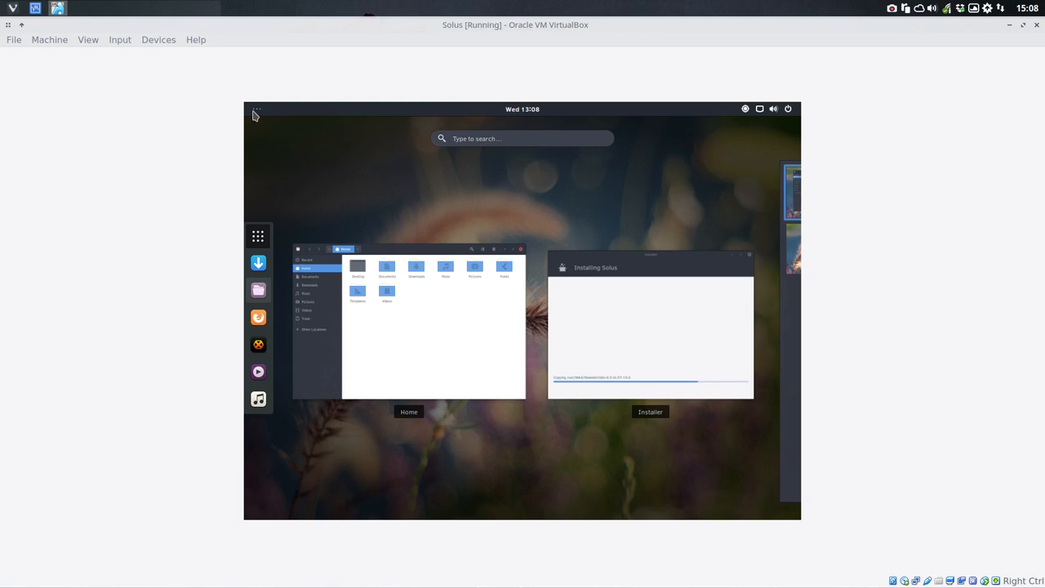
left_click(256, 110)
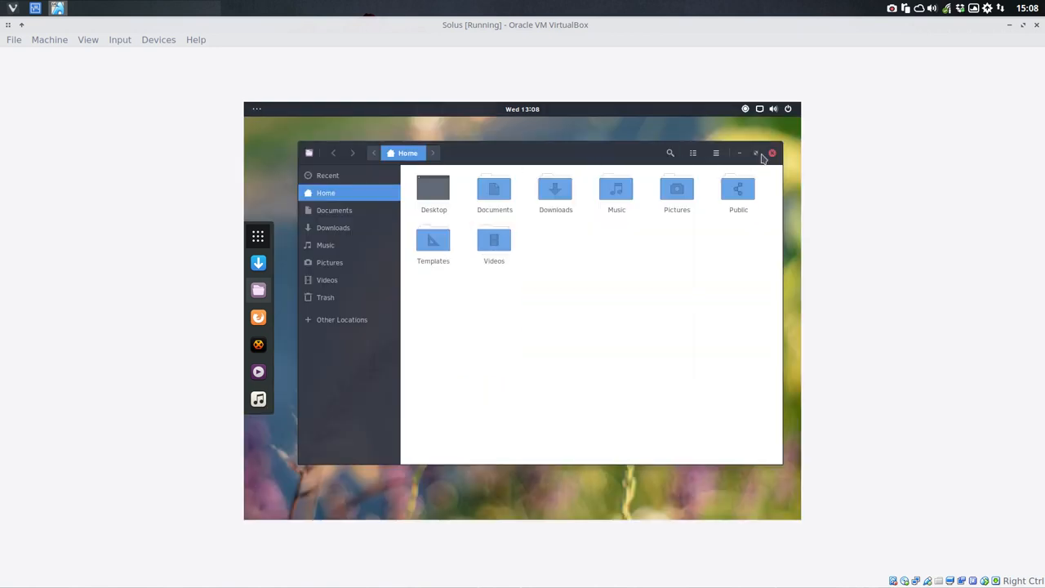
left_click(788, 108)
left_click(775, 160)
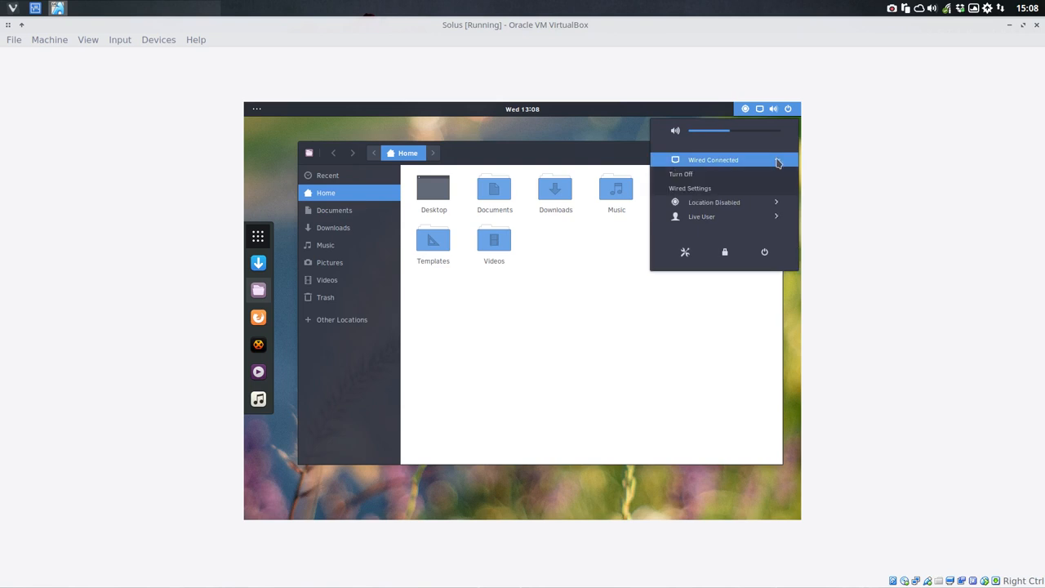
left_click(776, 206)
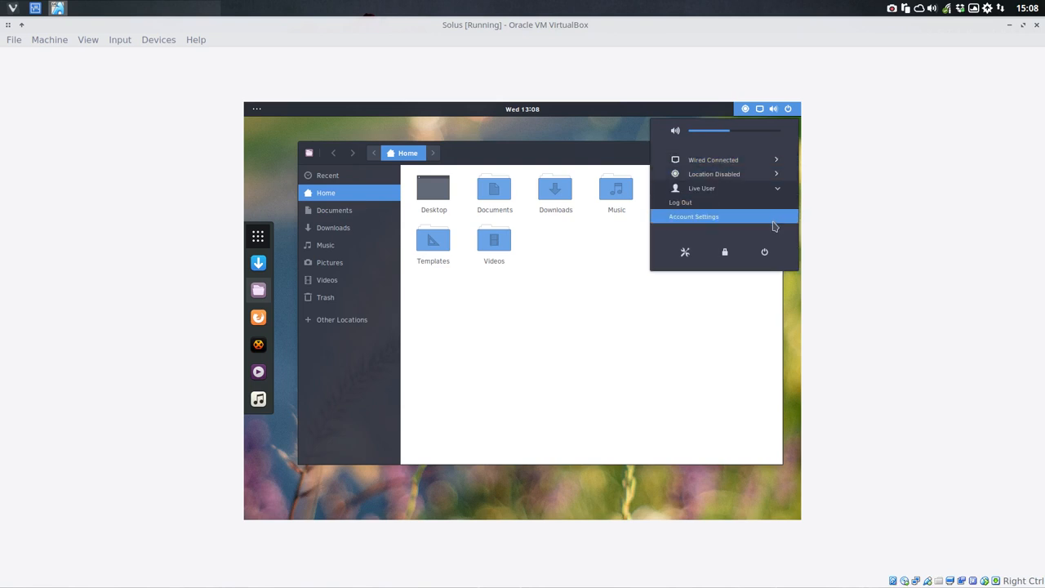
left_click(645, 349)
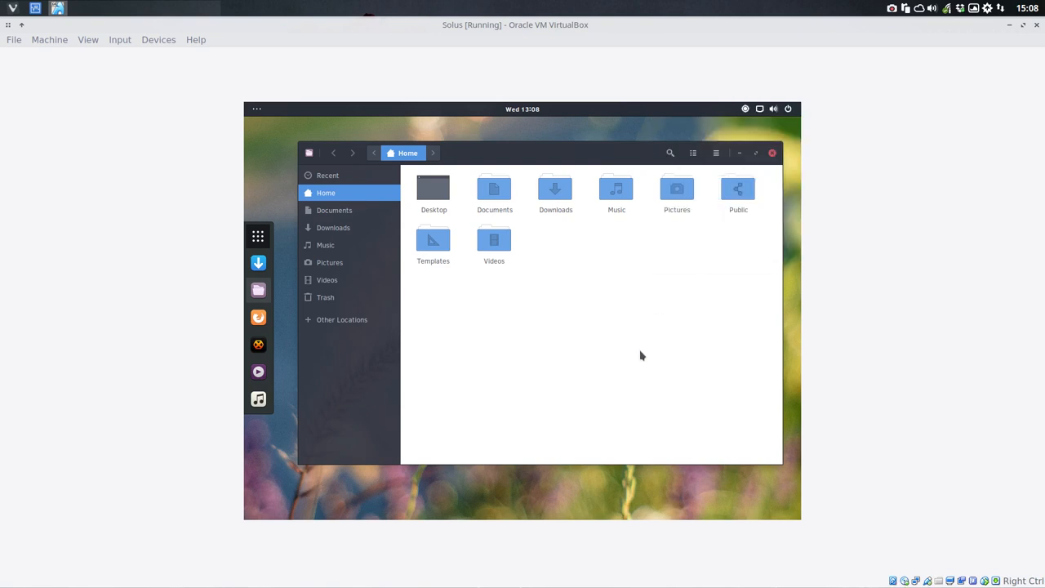
left_click(258, 236)
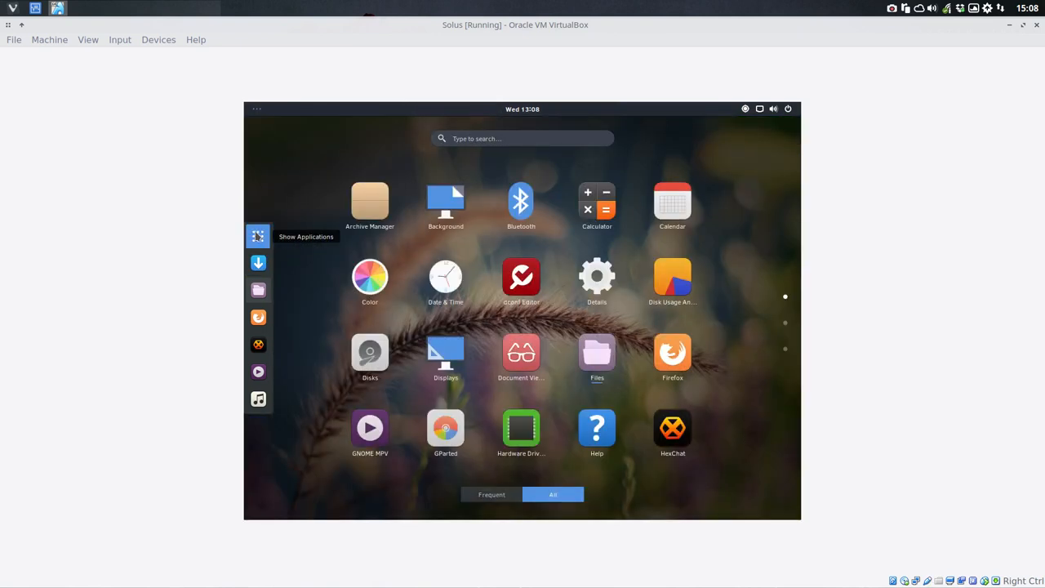
scroll(743, 349, "down", 2)
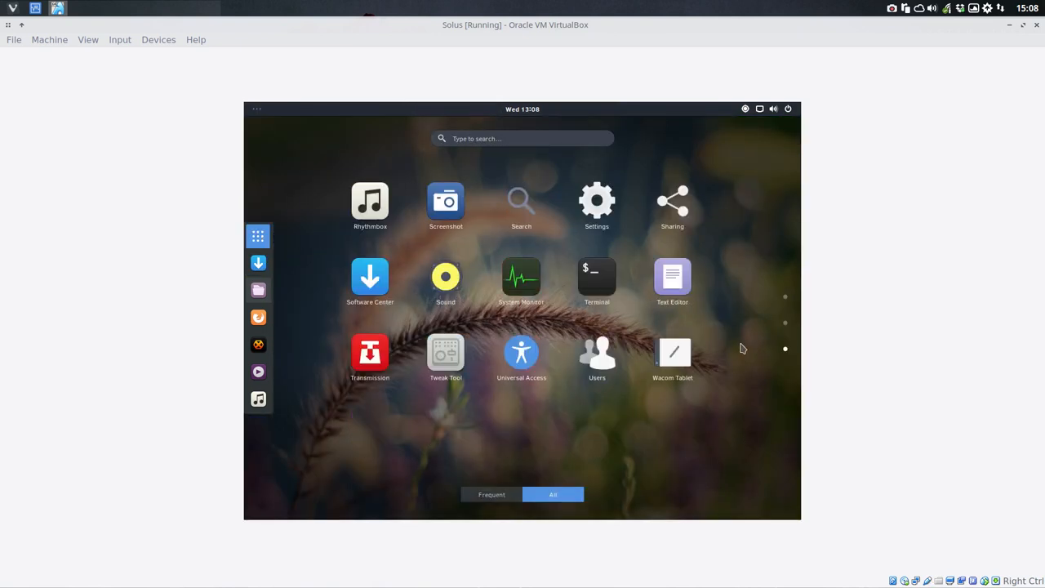
scroll(732, 335, "up", 2)
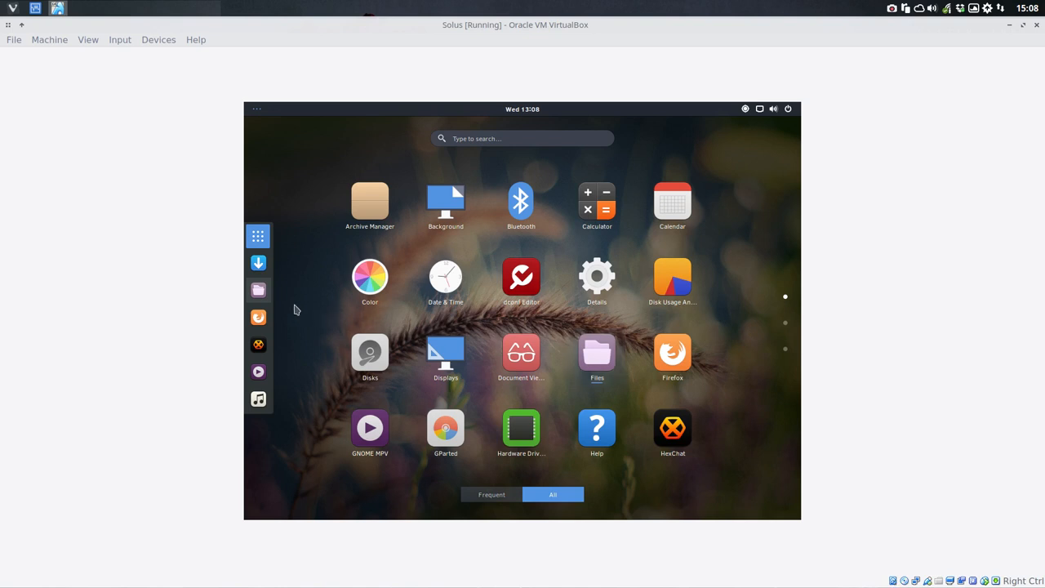
Step: Reopen the Home folder, rubber-band select all eight folders, then clear the selection
left_click(258, 290)
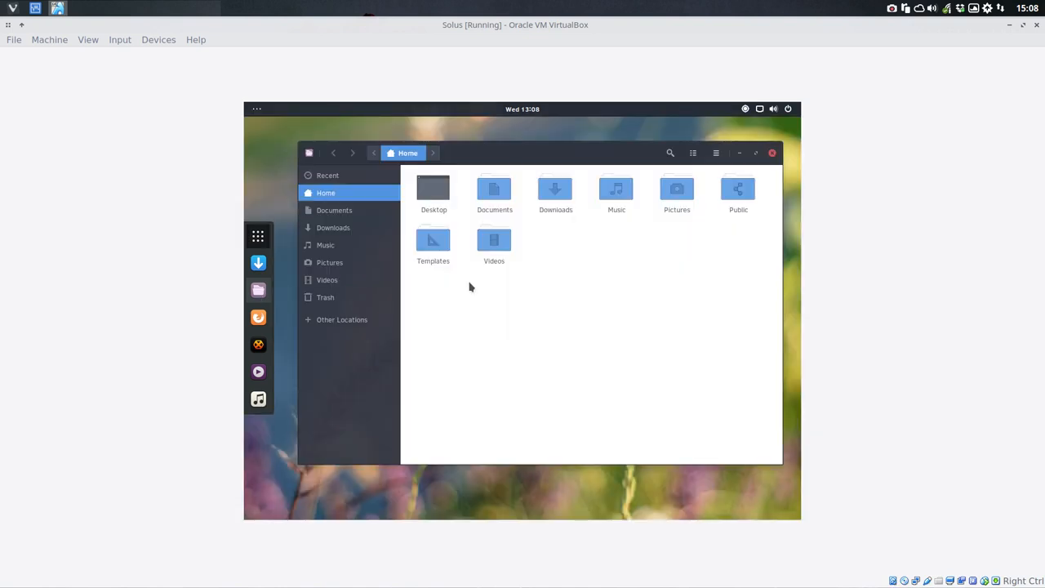
left_click_drag(420, 303, 762, 173)
left_click(724, 267)
Step: Close Files and restart the VM from the finished installer
left_click(772, 152)
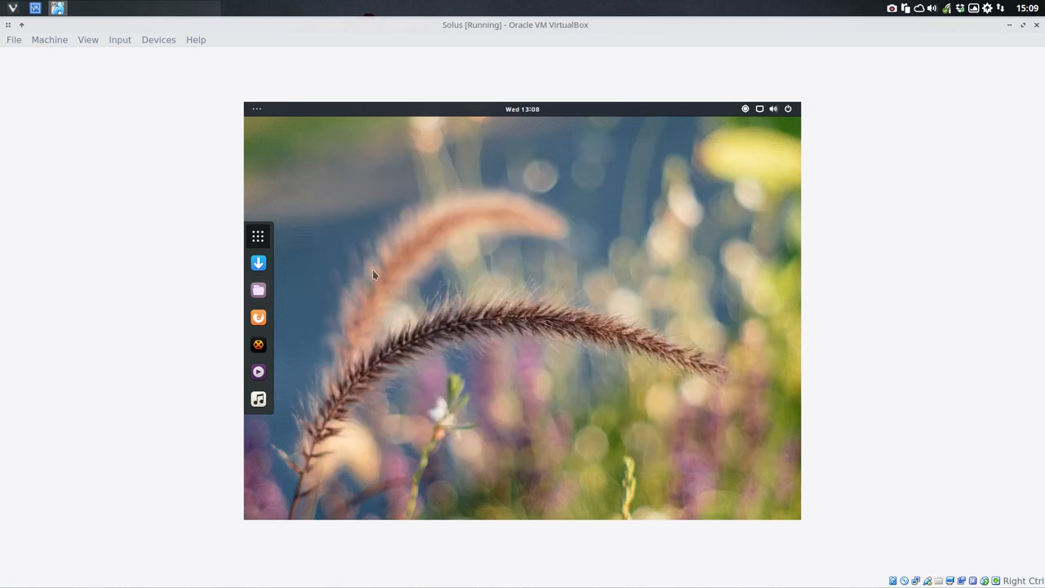
left_click(258, 263)
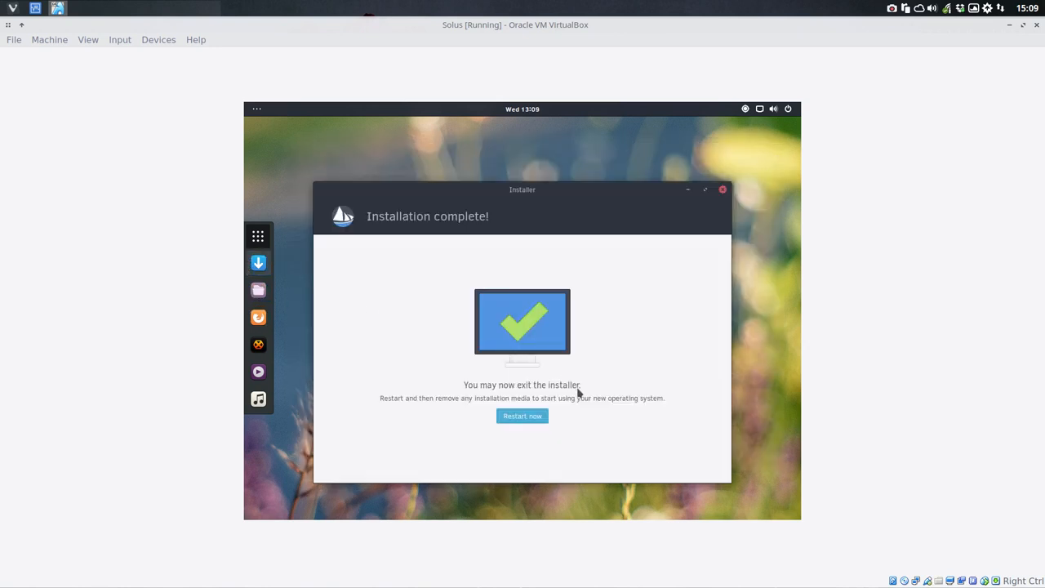
left_click(536, 419)
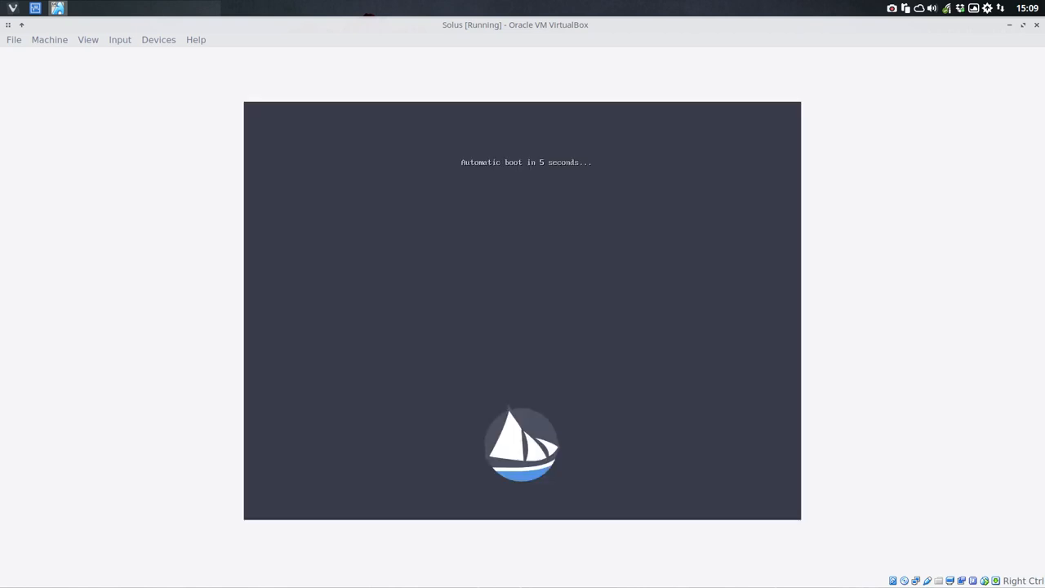
Step: Choose Boot from local drive in the ISO menu, then begin closing the VM after the boot failure
key("Down")
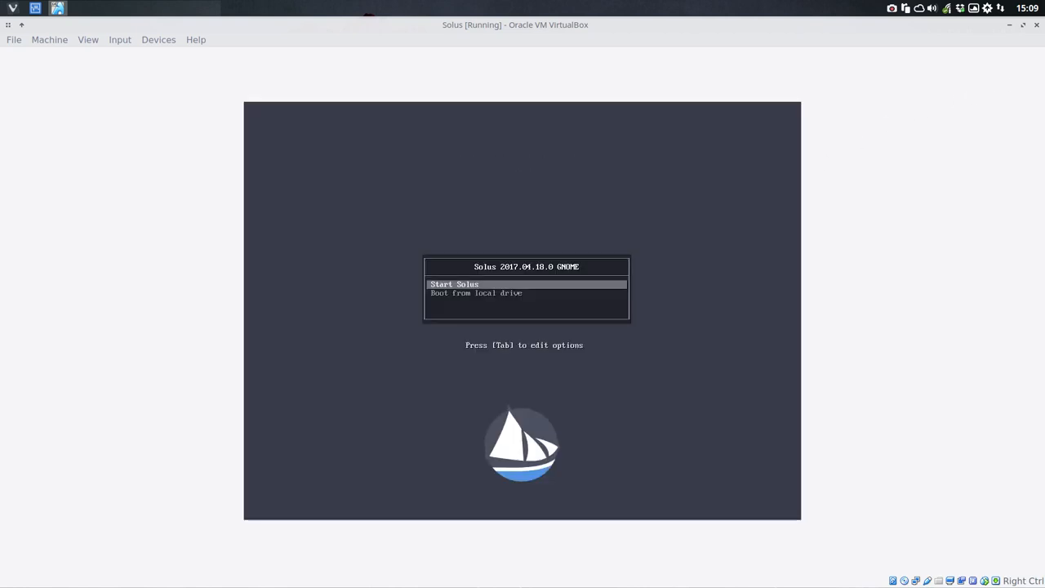
key("Down")
key("Return")
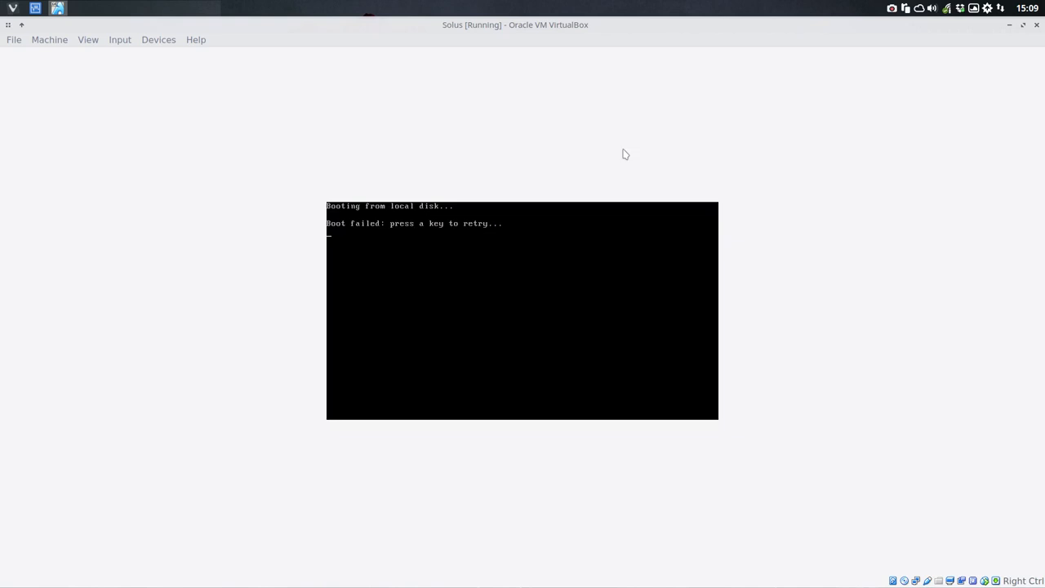
left_click(1037, 24)
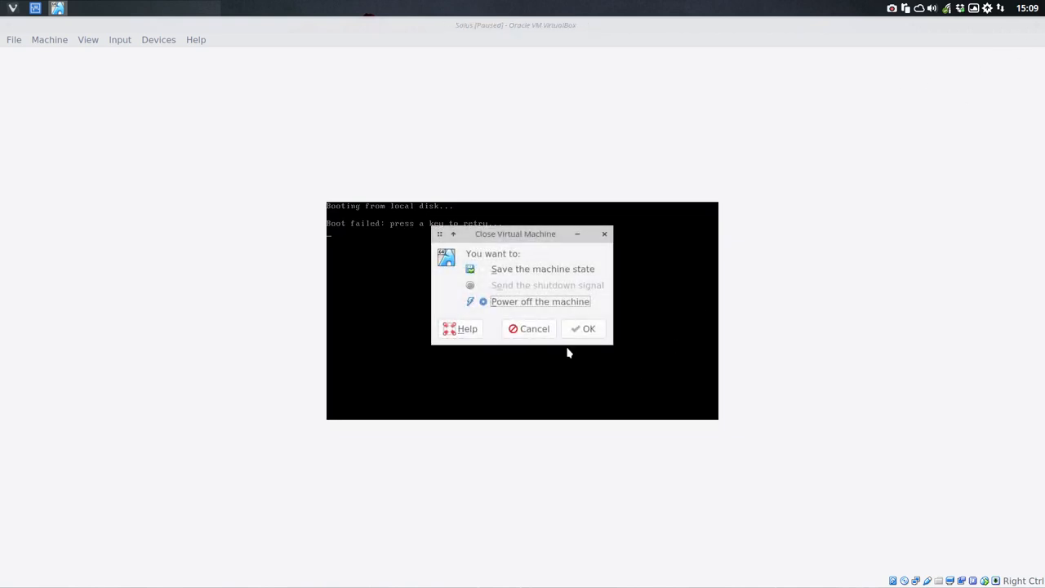
Step: Power off the VM, eject the installer ISO from its optical drive, and start Solus from its virtual disk
left_click(584, 328)
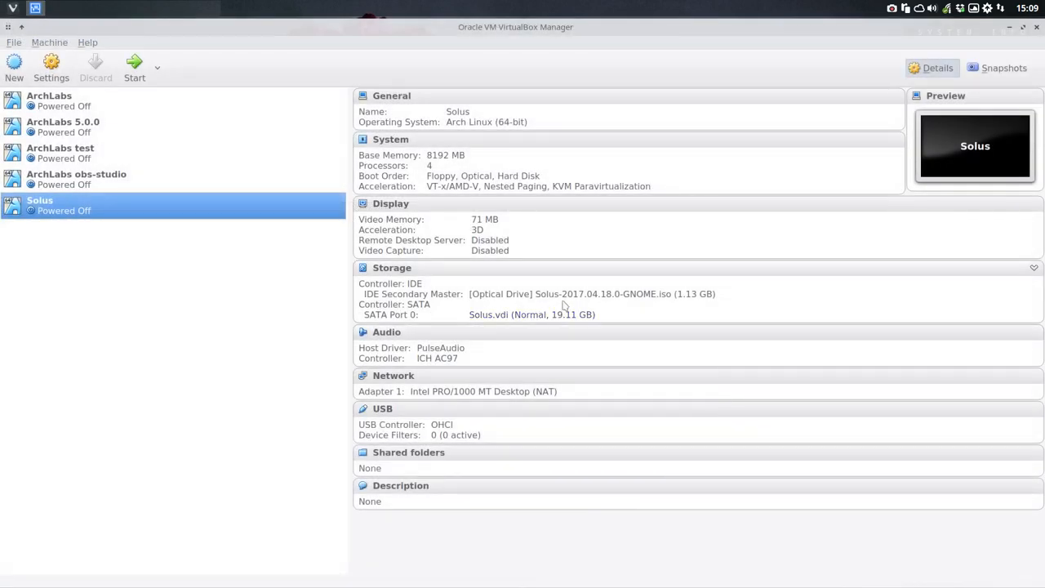
left_click(564, 294)
left_click(617, 336)
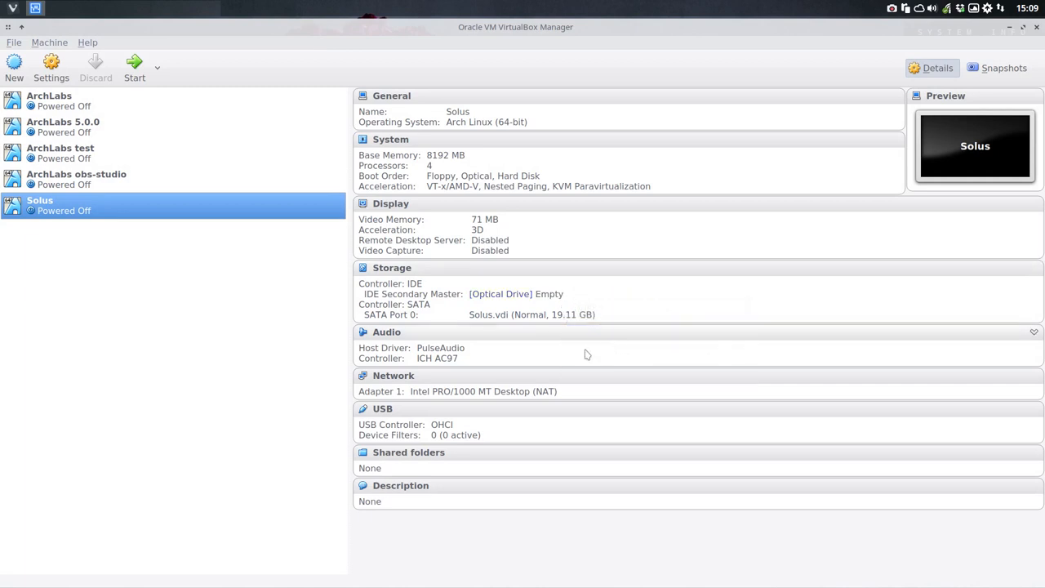
left_click(135, 67)
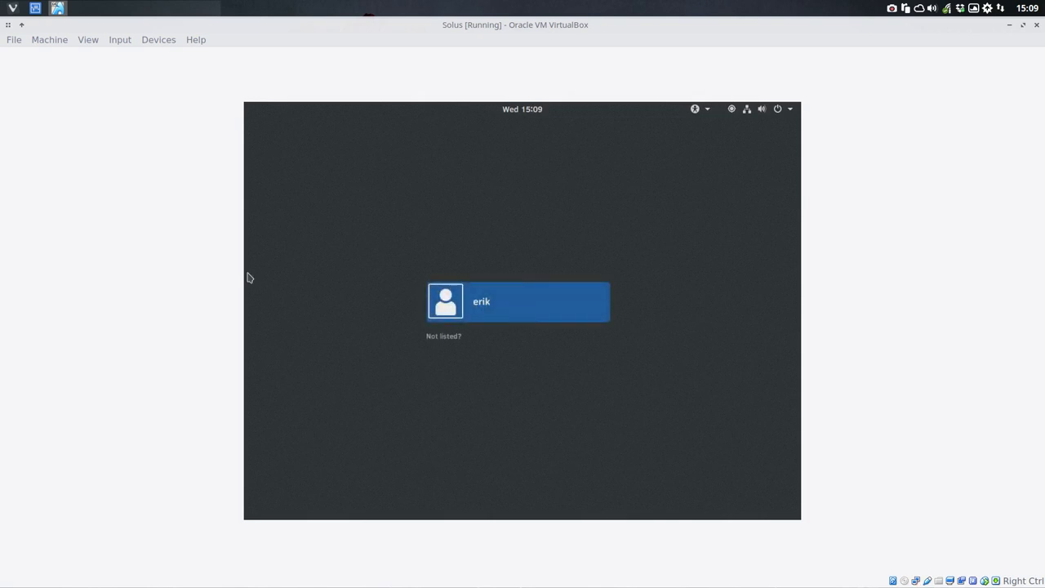
Step: Sign in as erik to reach the GNOME desktop, briefly checking the VM View menu
left_click(485, 307)
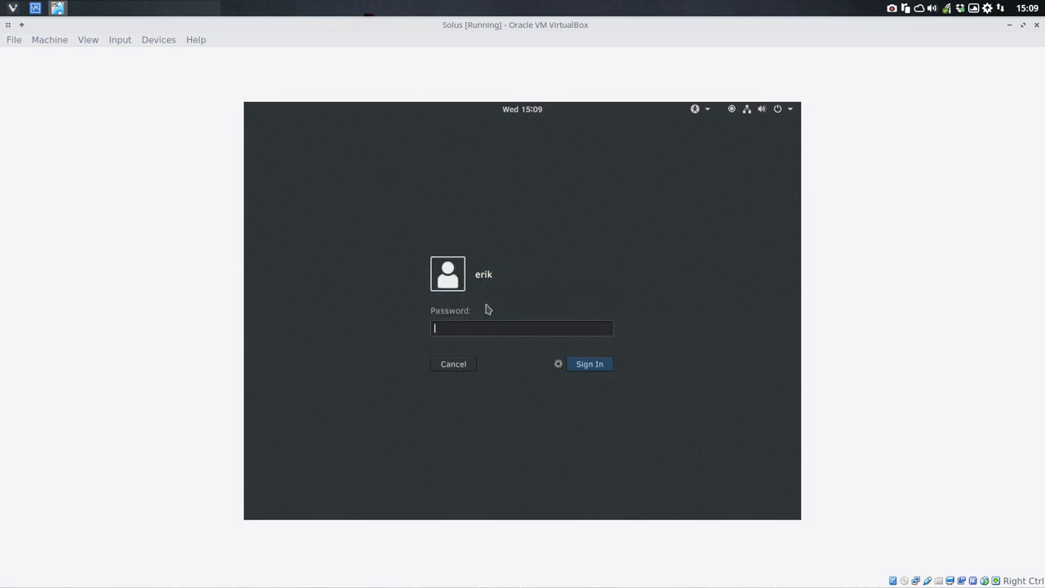
key("Return")
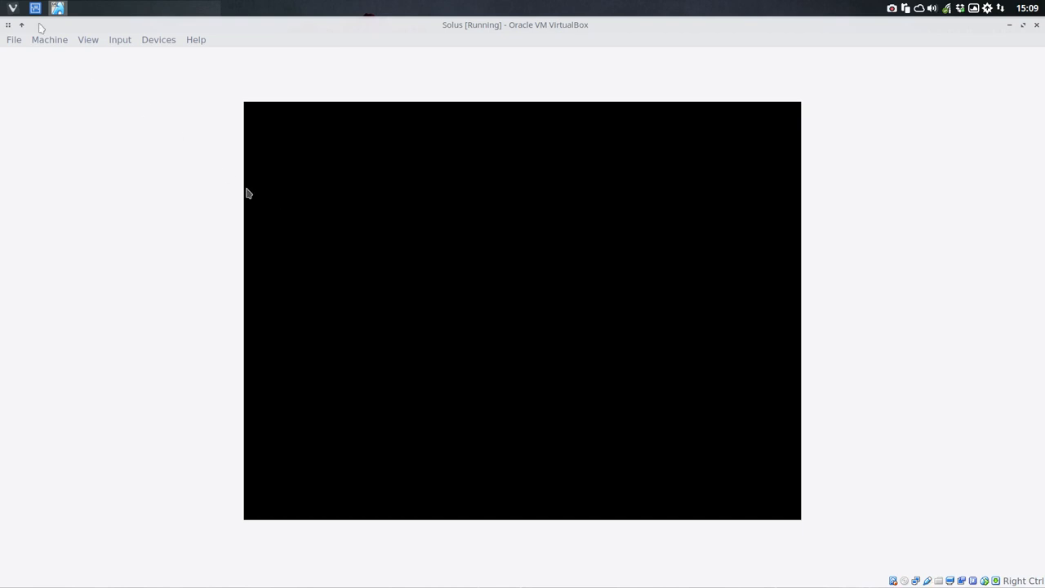
left_click(87, 39)
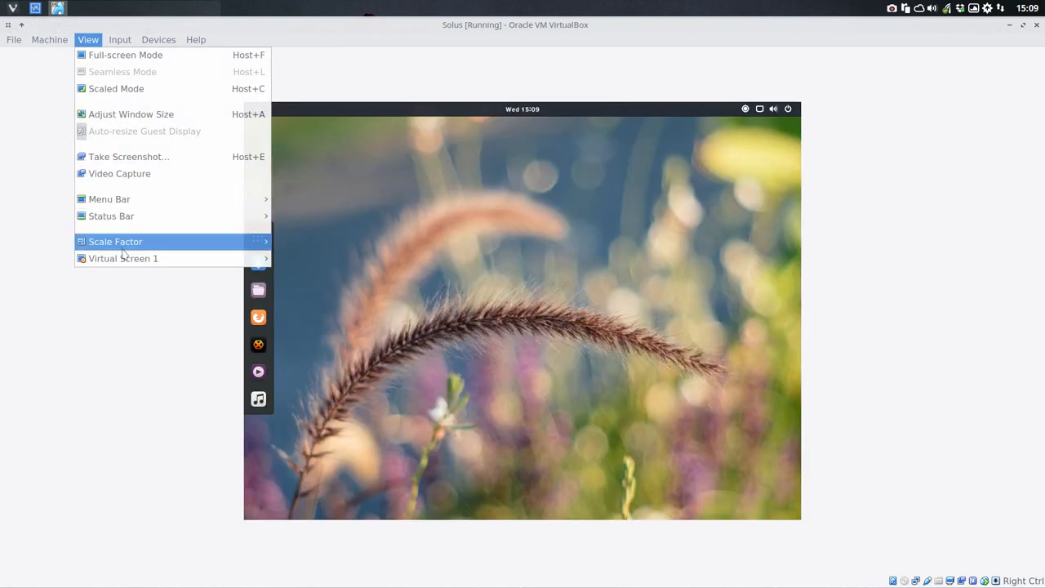
mouse_move(123, 258)
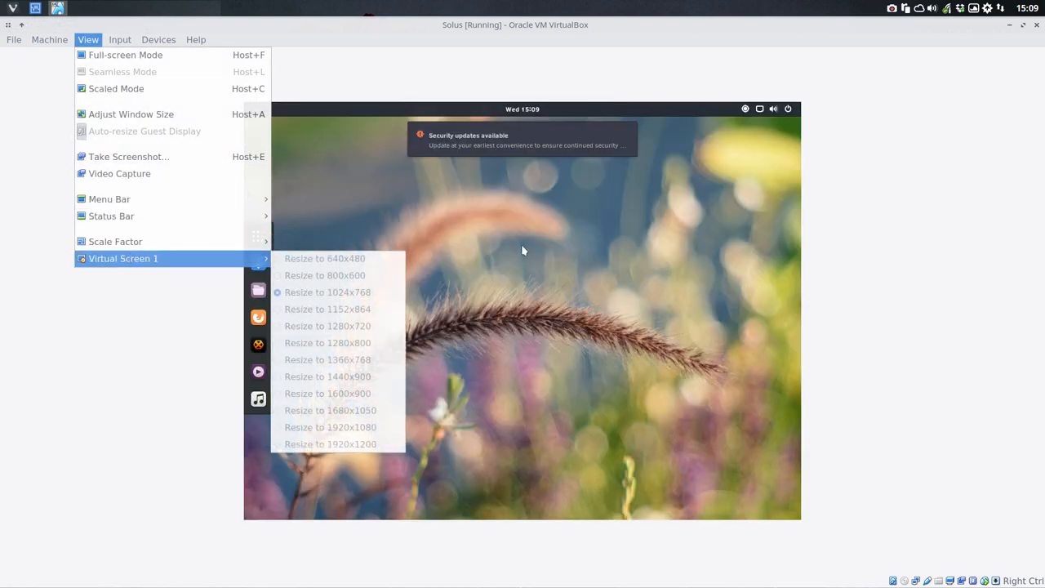
key("Escape")
Step: Dismiss the security updates notification and show the applications overview from the dock
left_click(624, 137)
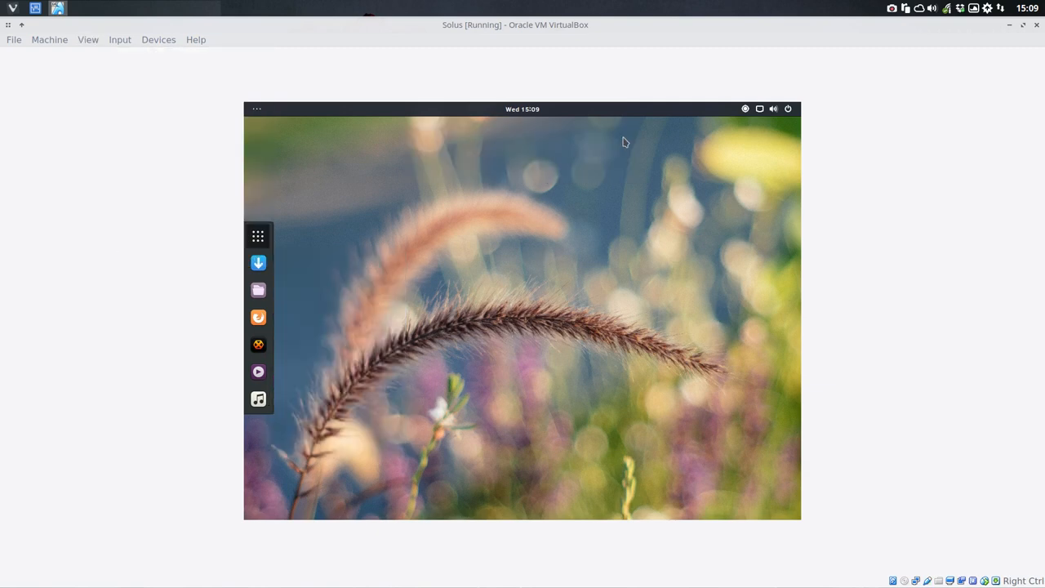
left_click(258, 236)
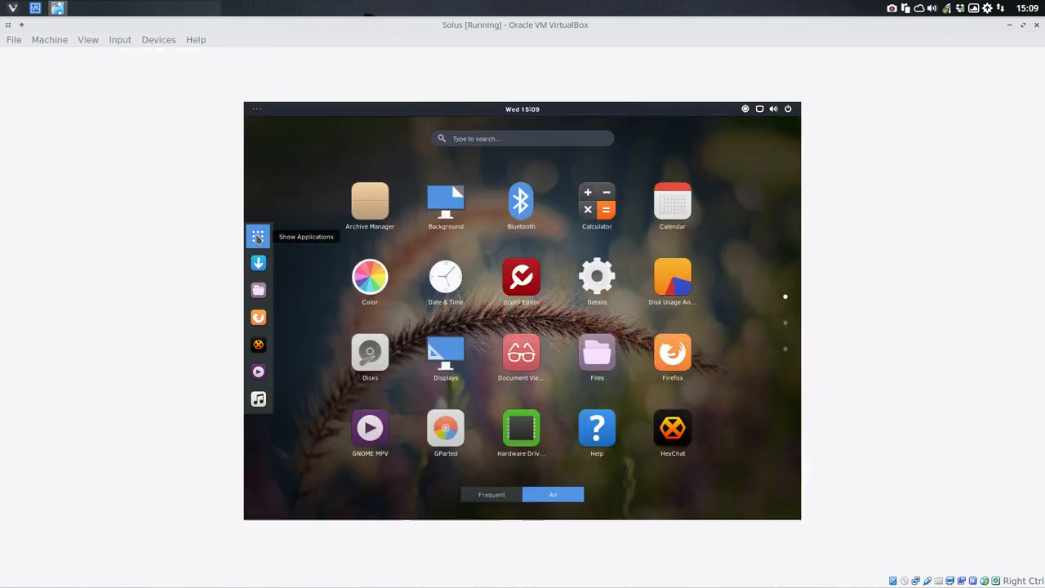
scroll(363, 337, "down", 1)
scroll(364, 337, "down", 1)
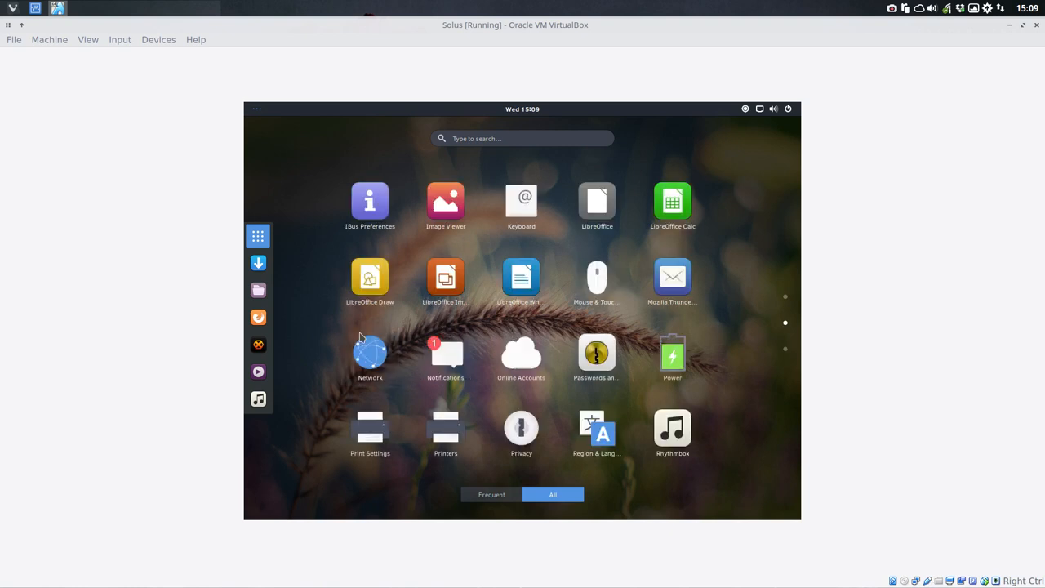
scroll(340, 310, "down", 1)
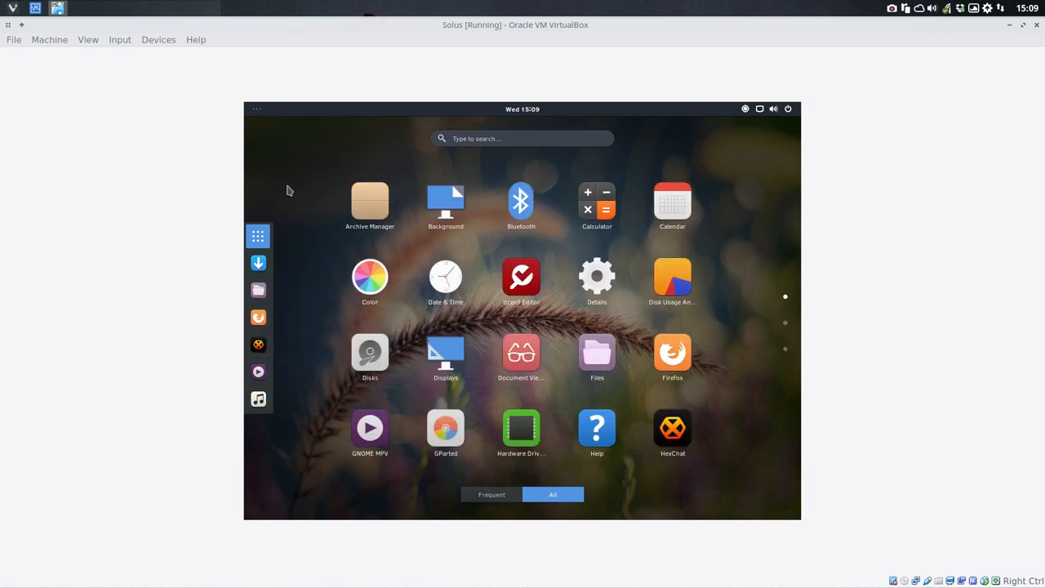
Step: Browse the Software Center sidebar — Third Party, Installed, Search, Settings — ending on Third Party
left_click(260, 262)
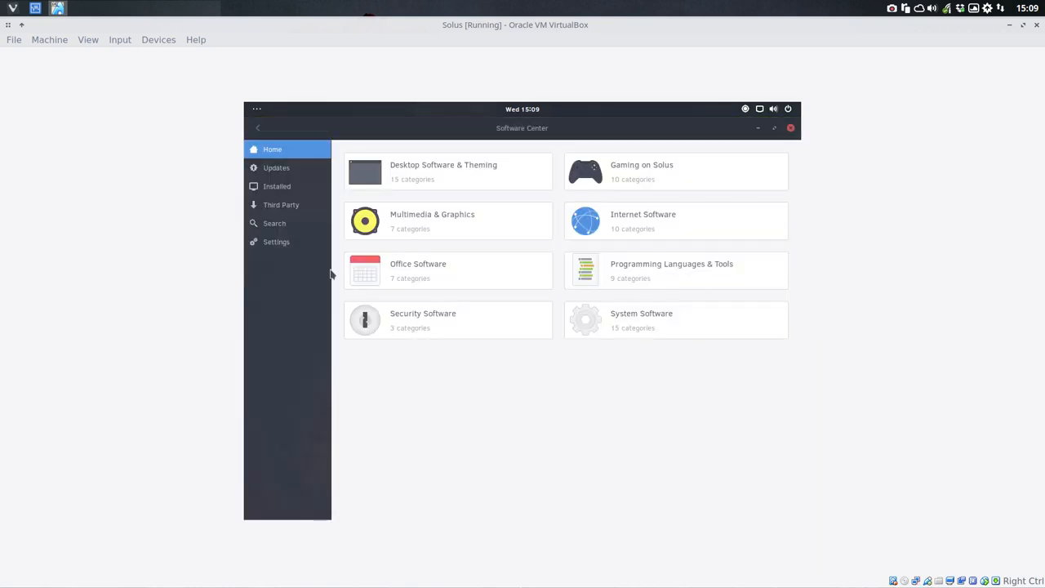
left_click(281, 205)
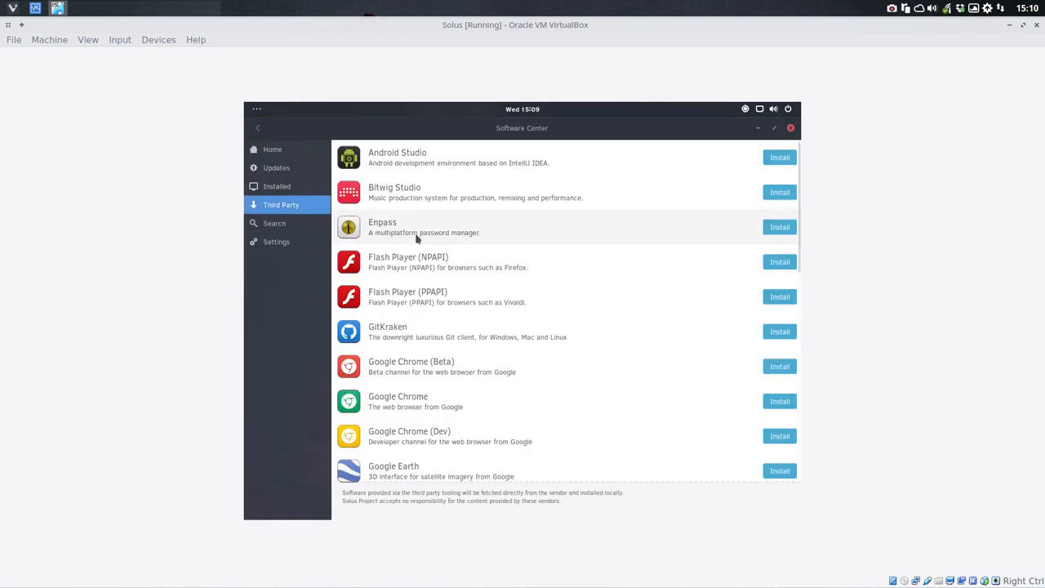
scroll(416, 238, "down", 10)
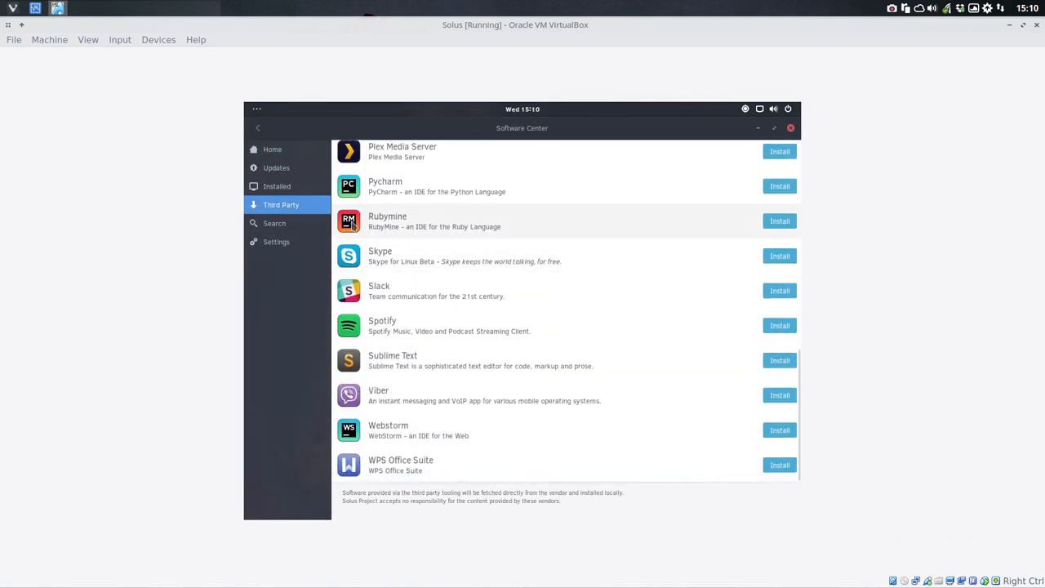
left_click(277, 186)
left_click(280, 208)
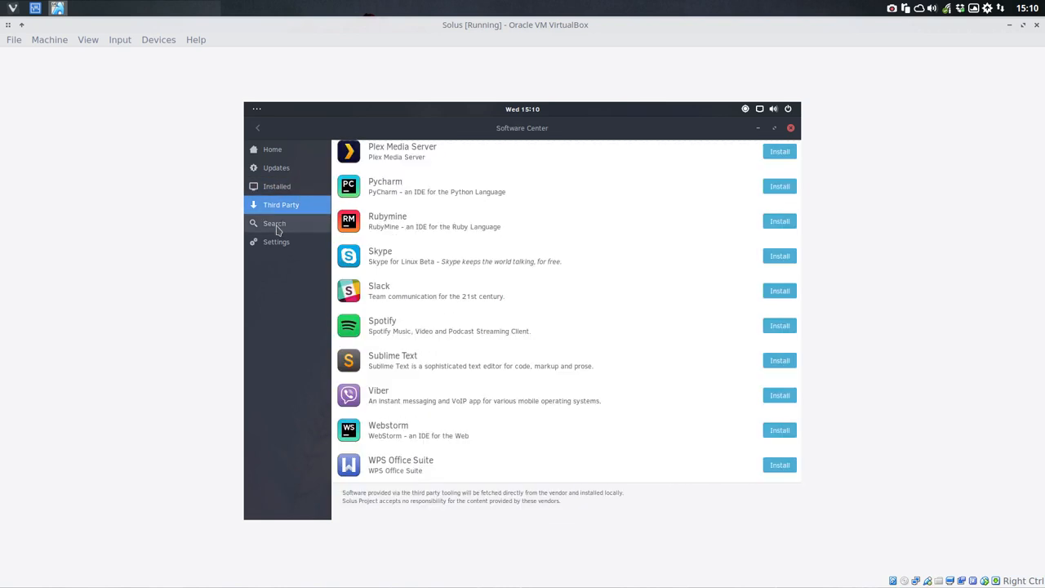
left_click(275, 224)
left_click(278, 242)
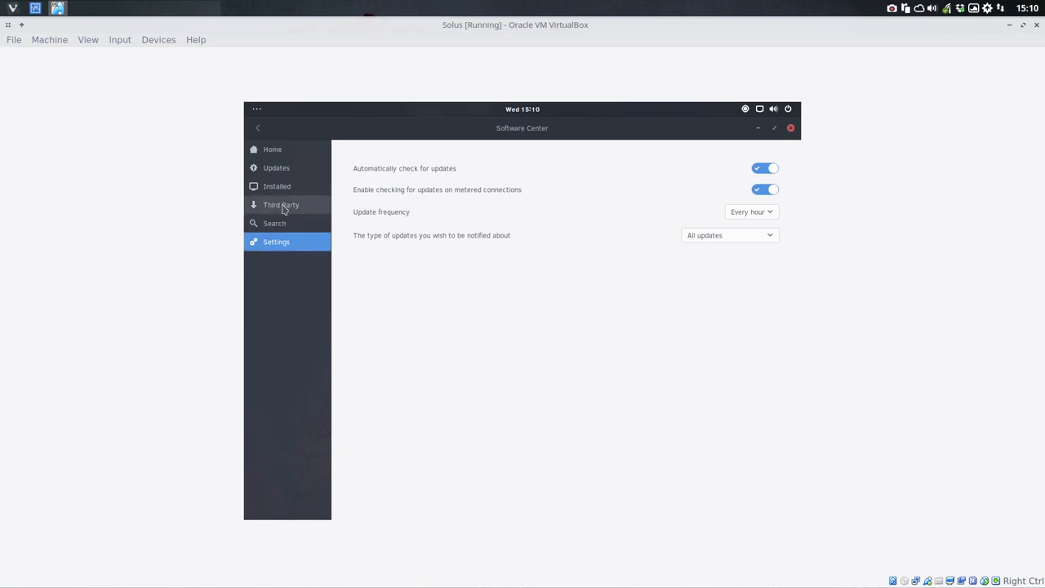
left_click(281, 205)
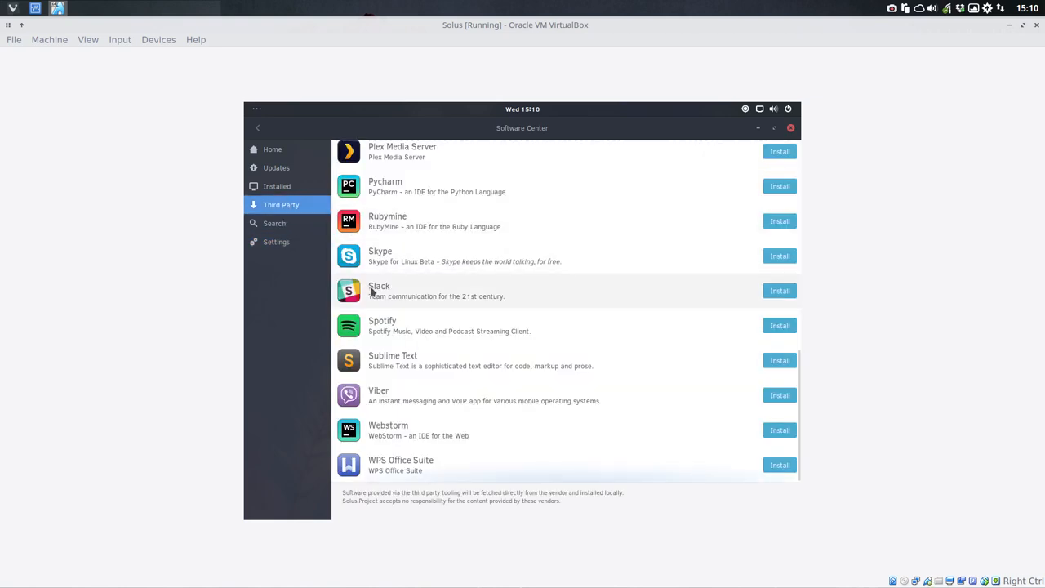
scroll(372, 290, "up", 5)
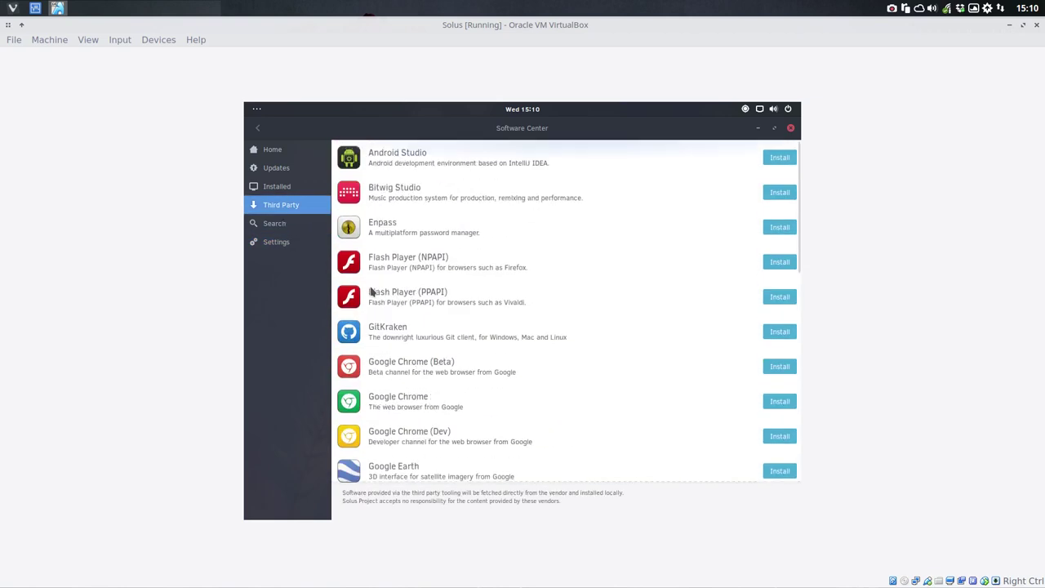
Step: Close Software Center and launch Firefox, focusing its web search field on the Mozilla account page
left_click(791, 128)
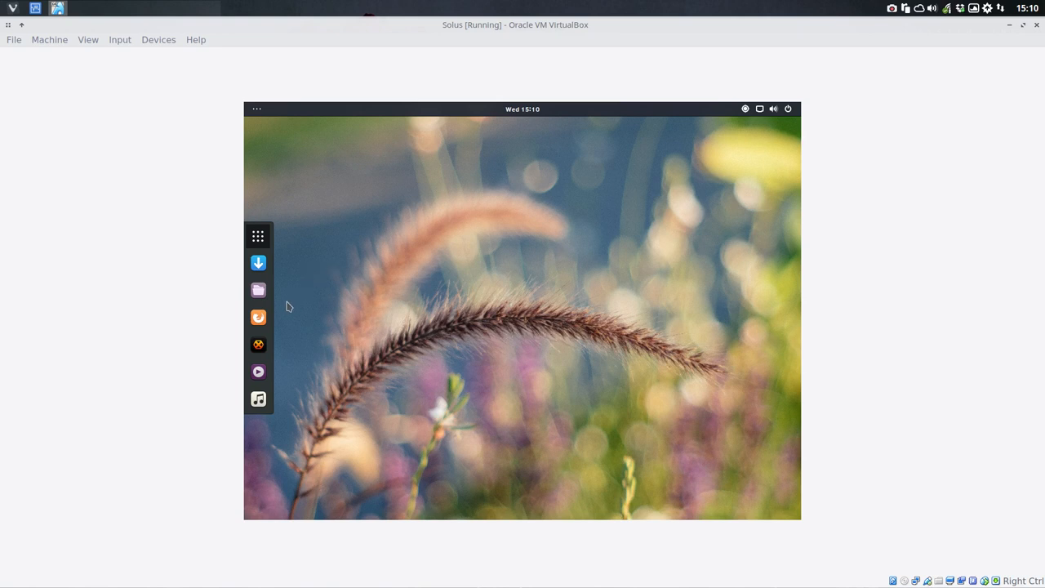
left_click(258, 317)
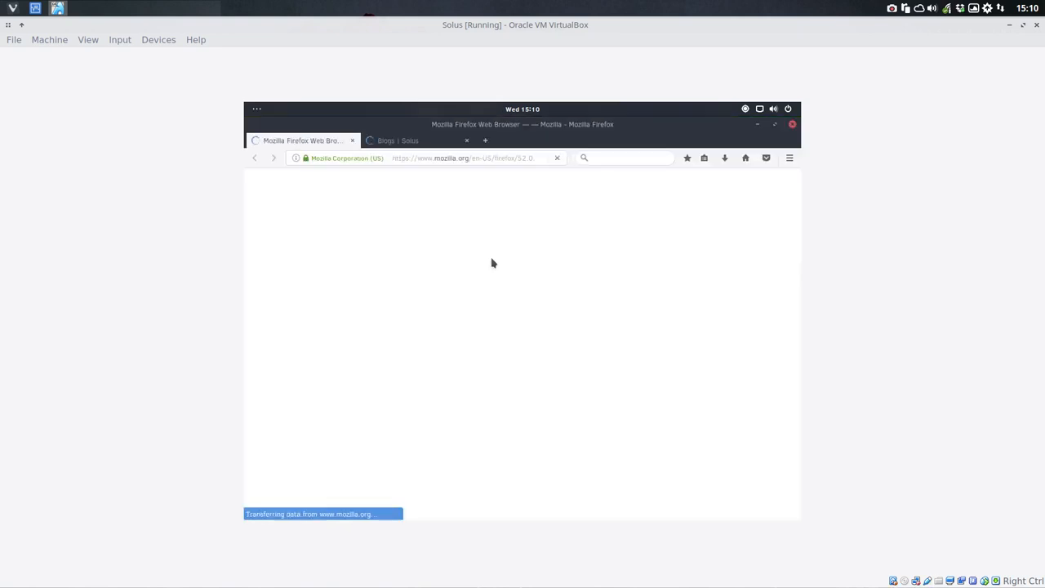
left_click(605, 158)
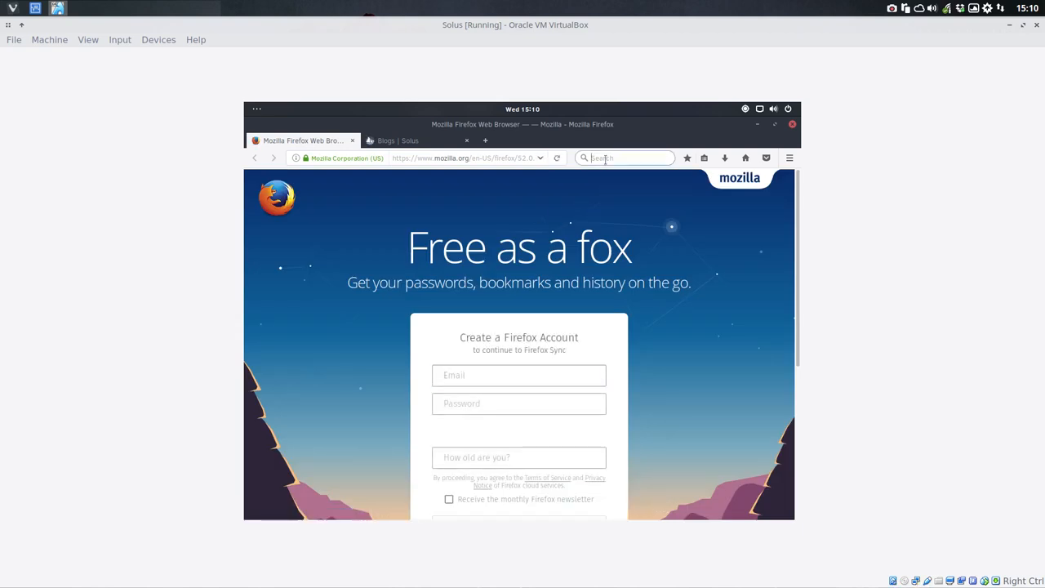
type("sq")
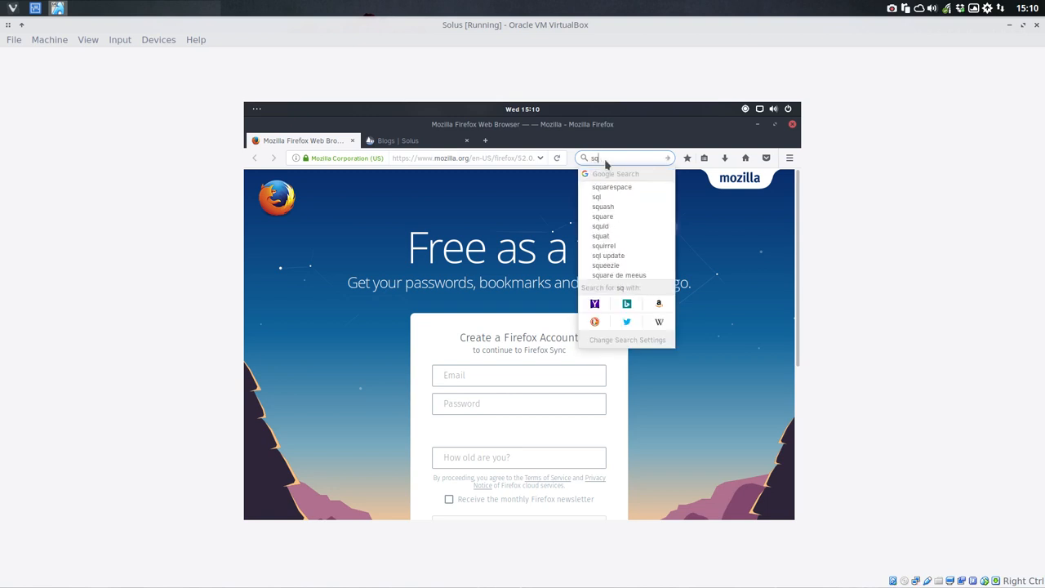
type("qsdfsxdf")
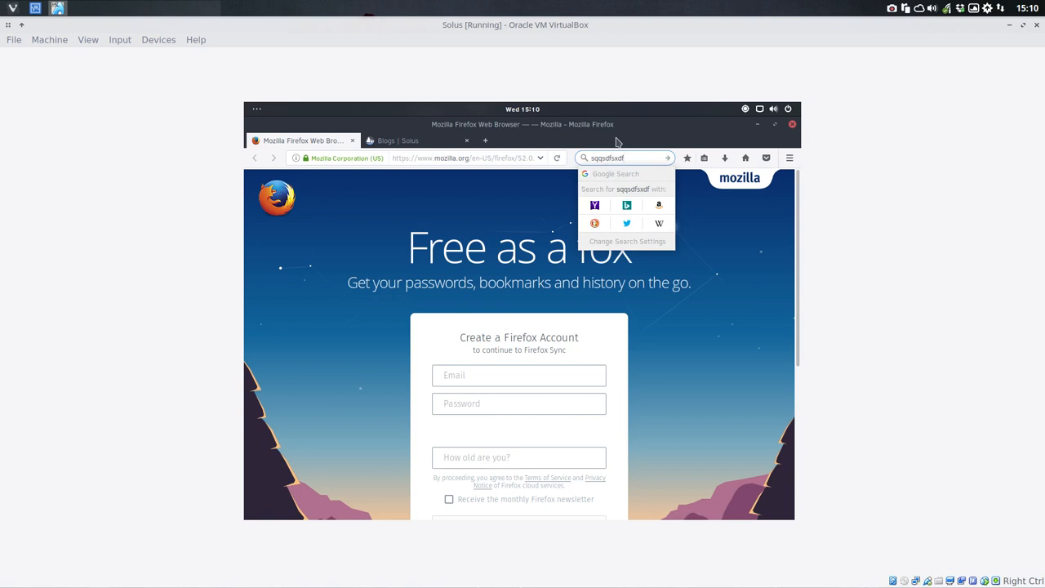
Step: Reach GNOME Settings from the status menu, look through Keyboard shortcuts, return to All Settings
left_click(790, 108)
left_click(790, 109)
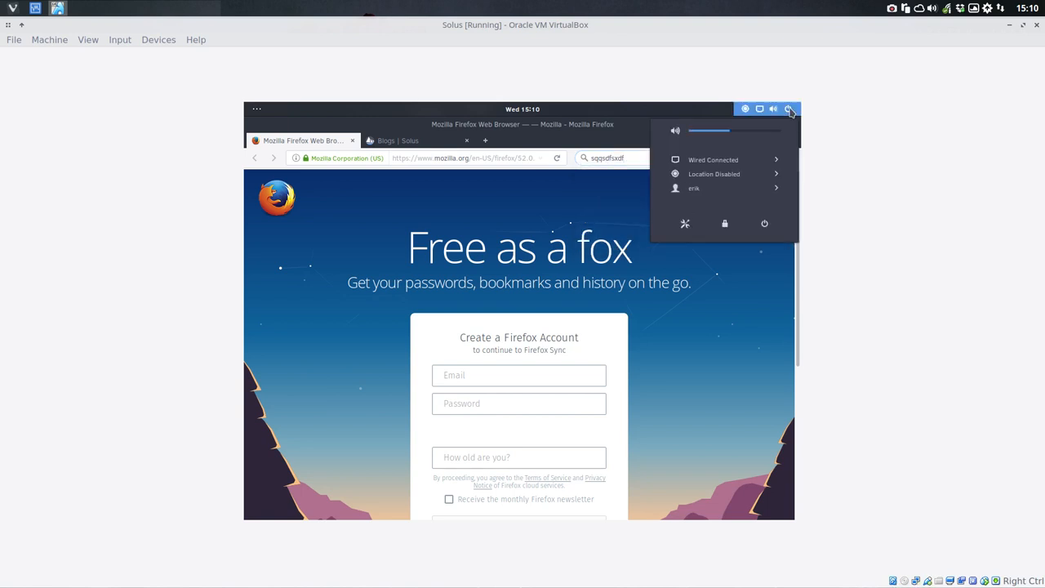
left_click(686, 224)
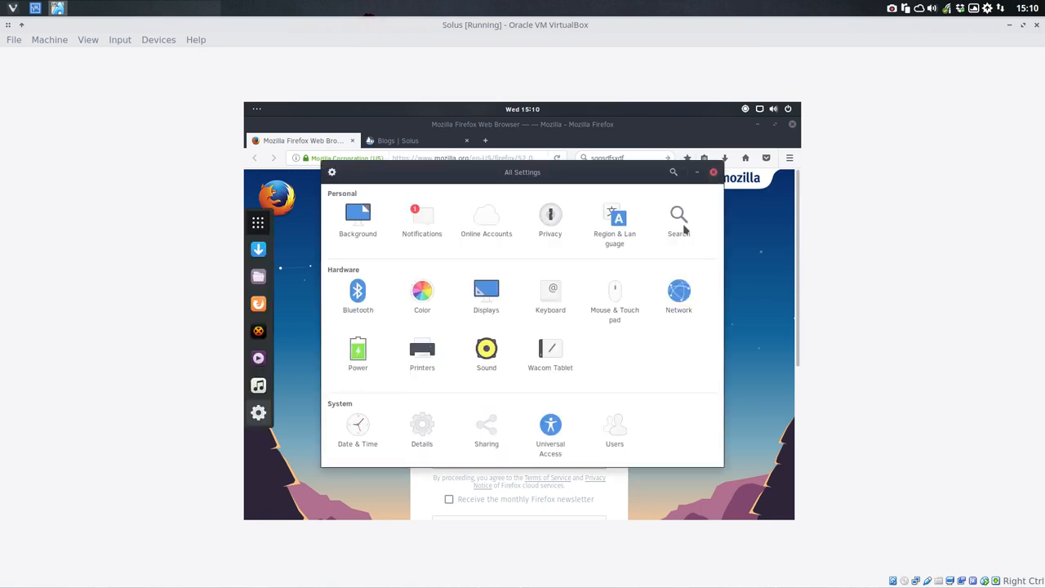
left_click(555, 298)
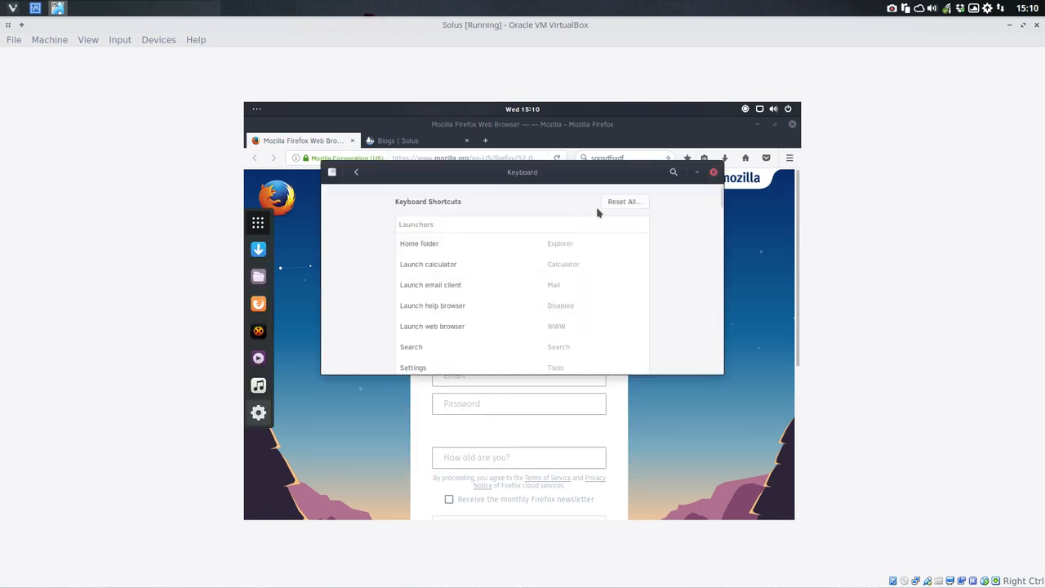
scroll(507, 285, "down", 5)
scroll(502, 290, "down", 5)
scroll(502, 290, "down", 5)
scroll(503, 290, "down", 5)
scroll(500, 285, "down", 3)
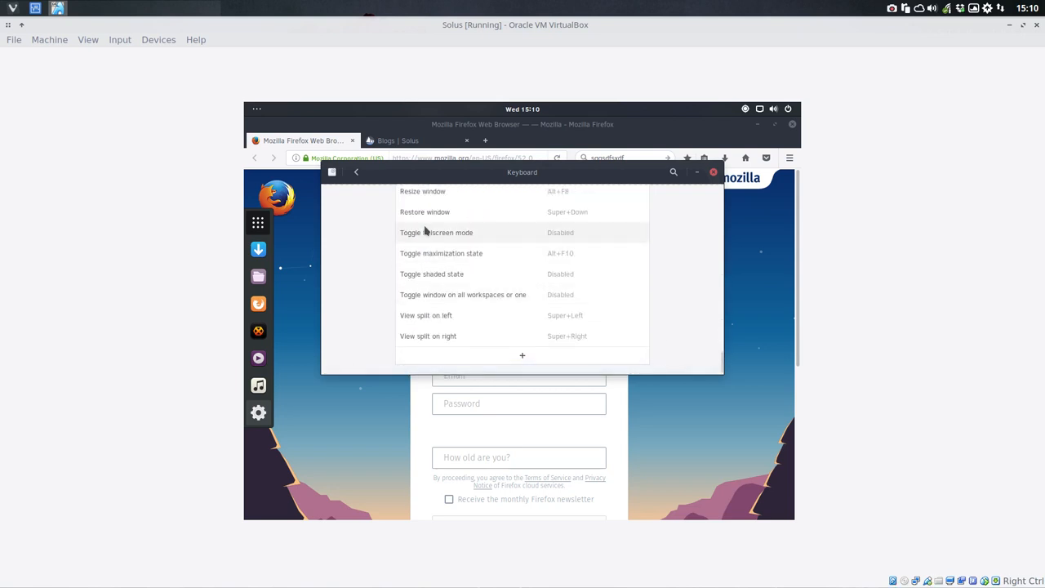
left_click(356, 173)
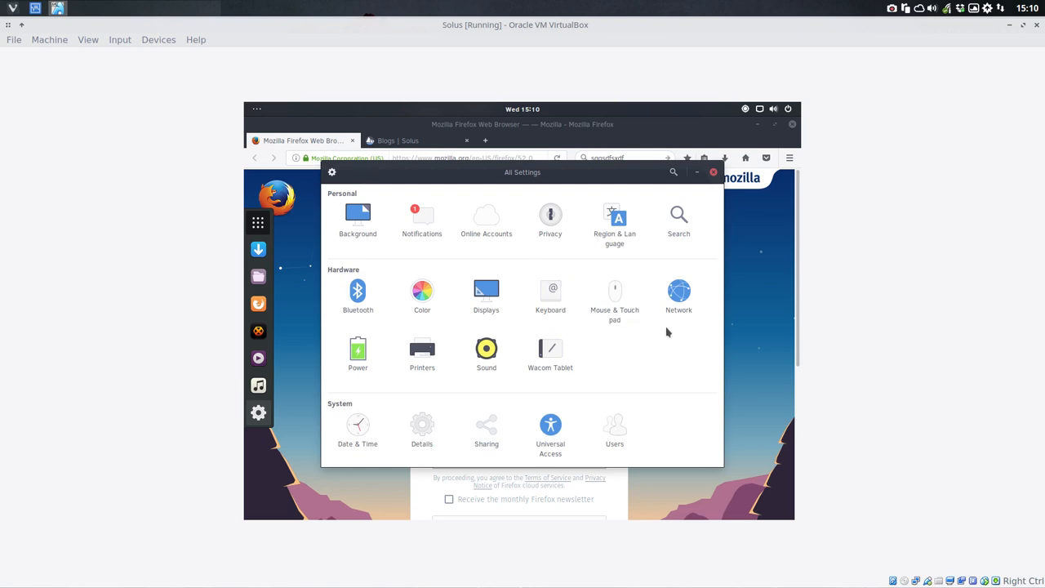
Step: In Region & Language, add the Belgian layout under Dutch (Belgium) as an input source
left_click(673, 173)
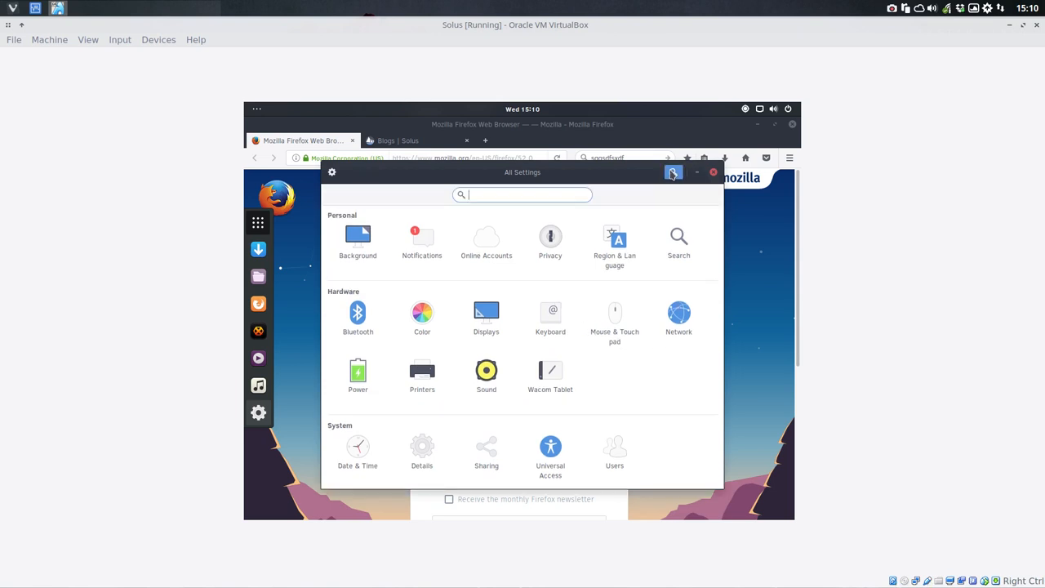
type("keyb")
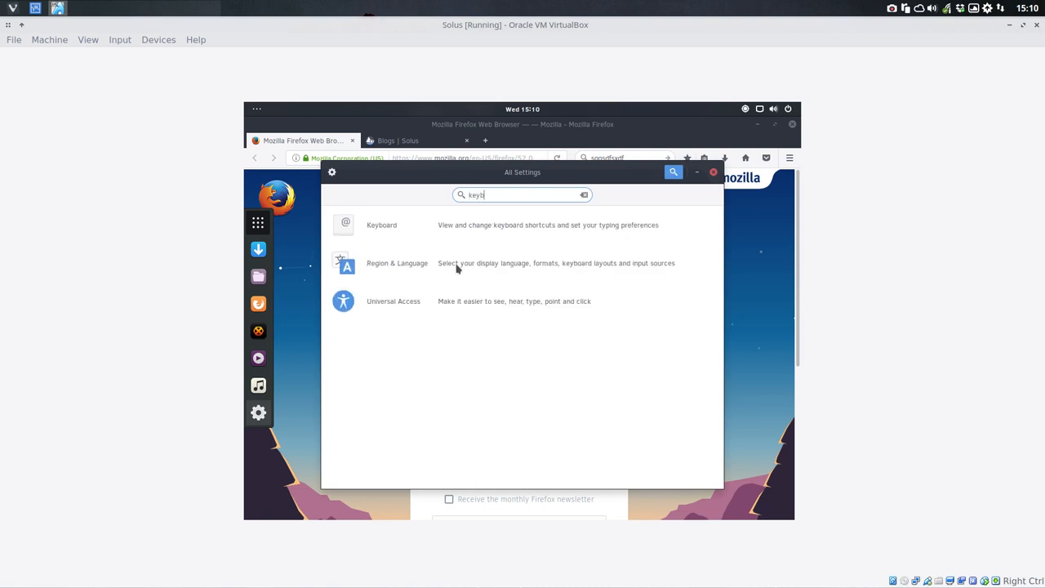
left_click(440, 266)
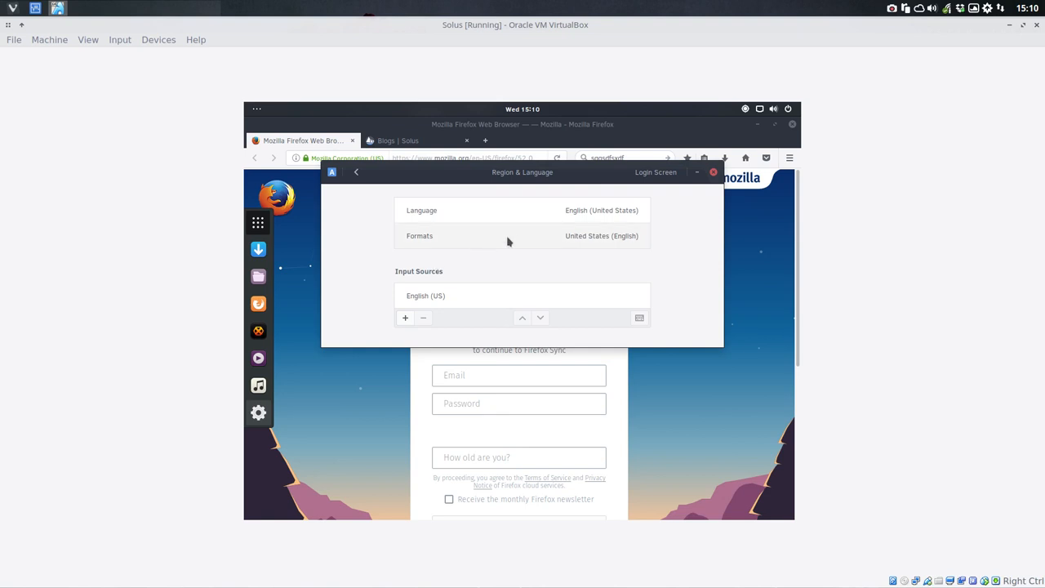
left_click(405, 318)
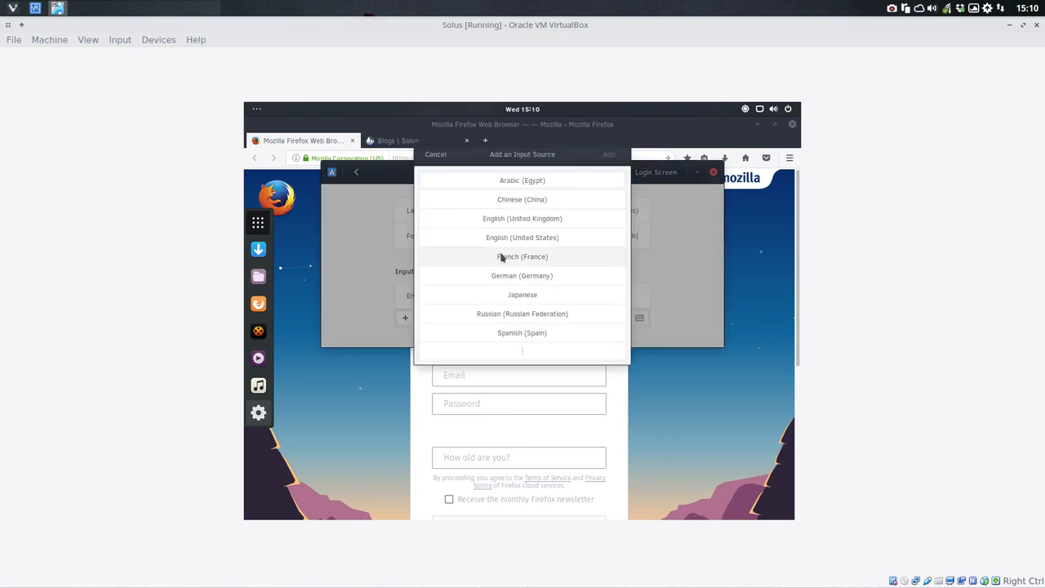
left_click(522, 351)
type("belgi")
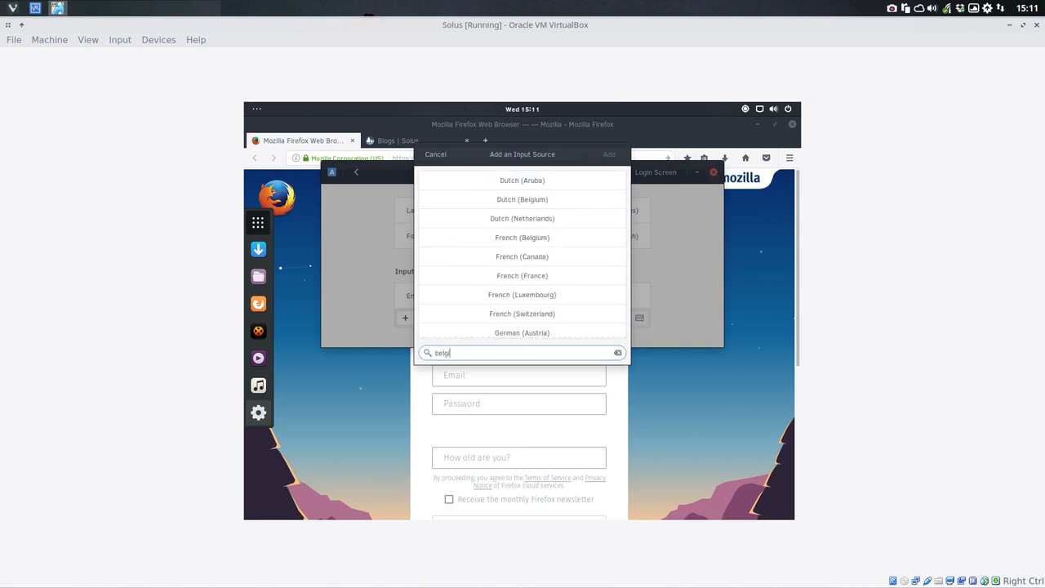
left_click(543, 208)
left_click(476, 209)
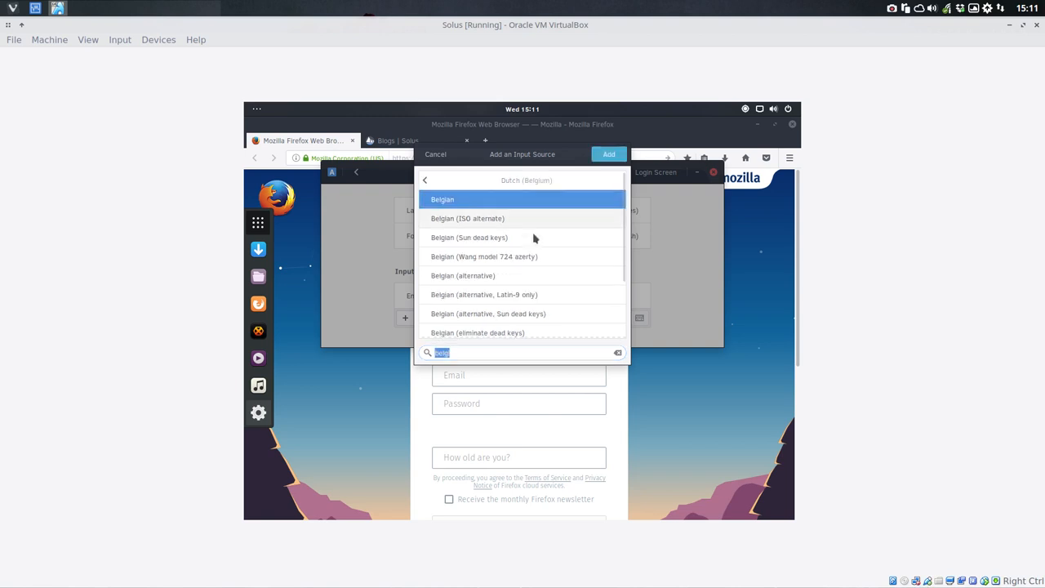
left_click(609, 154)
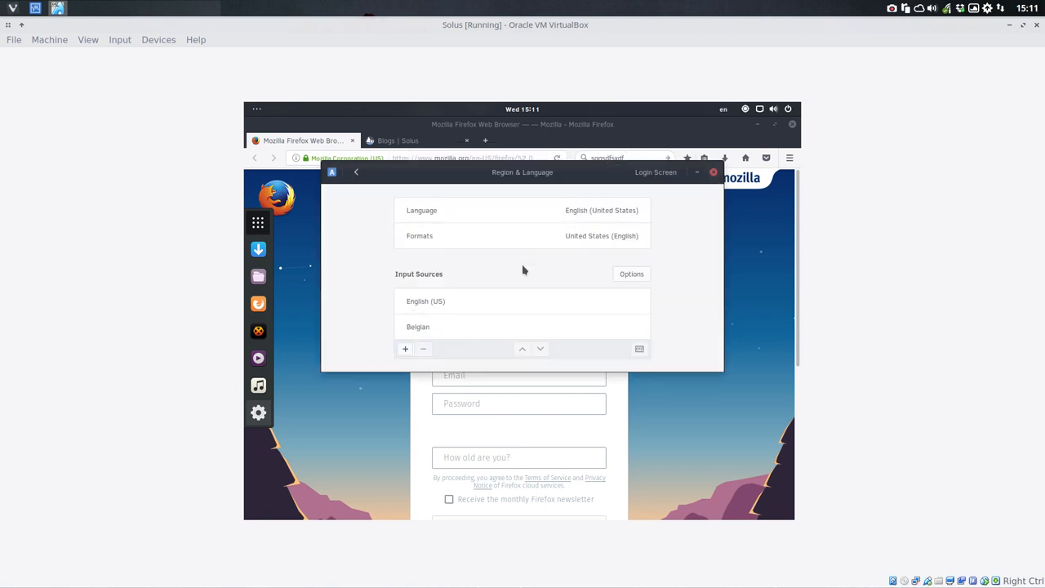
Step: Remove the English (US) input source, leaving Belgian only, and close Settings
left_click(485, 301)
left_click(423, 349)
left_click(405, 295)
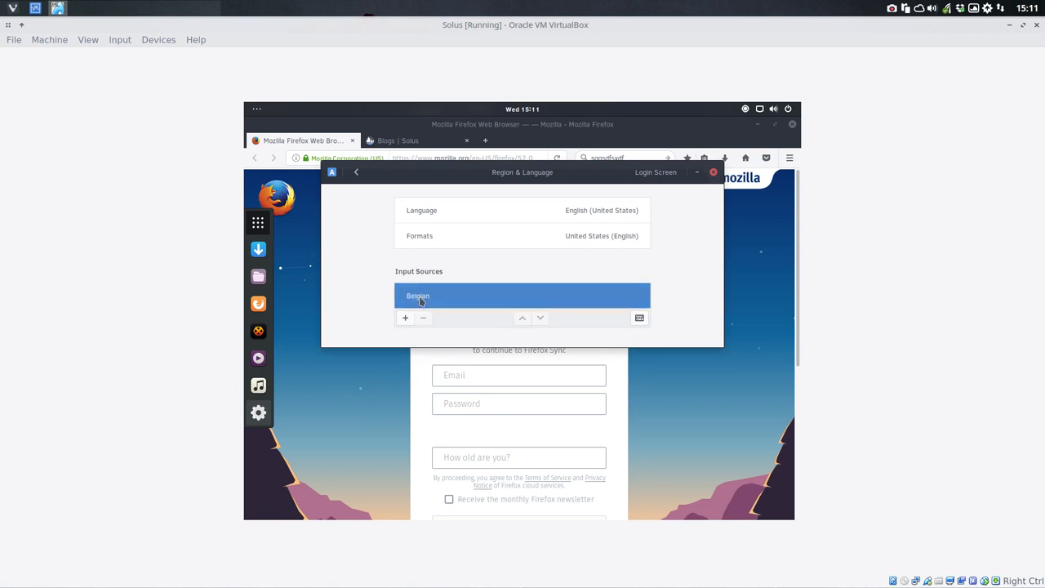
left_click(714, 172)
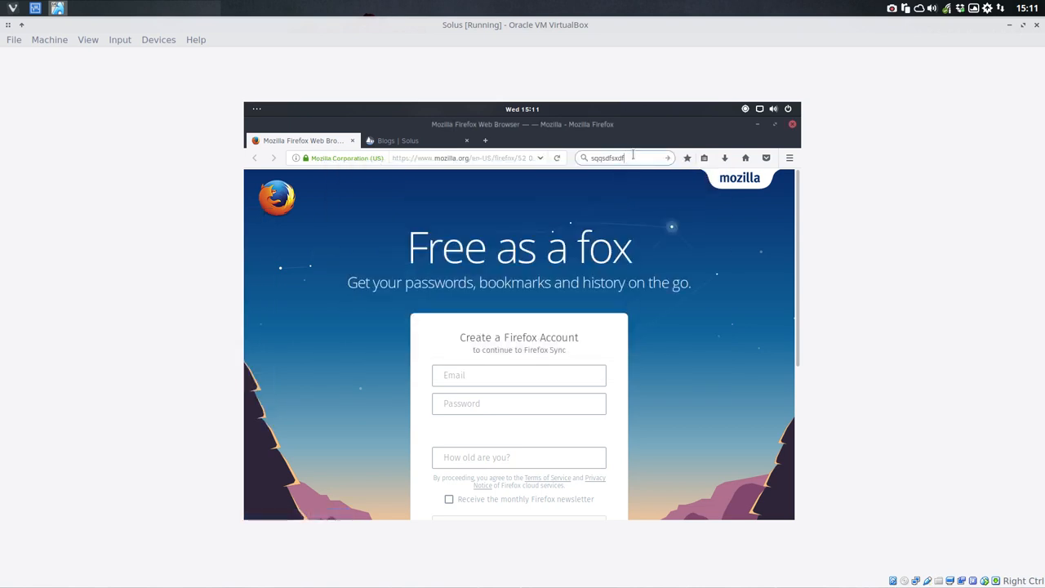
Step: Search 'erikdubois sardi', follow GitHub to the SourceForge page and start the Sardi download
key("ctrl+a")
type("erikd")
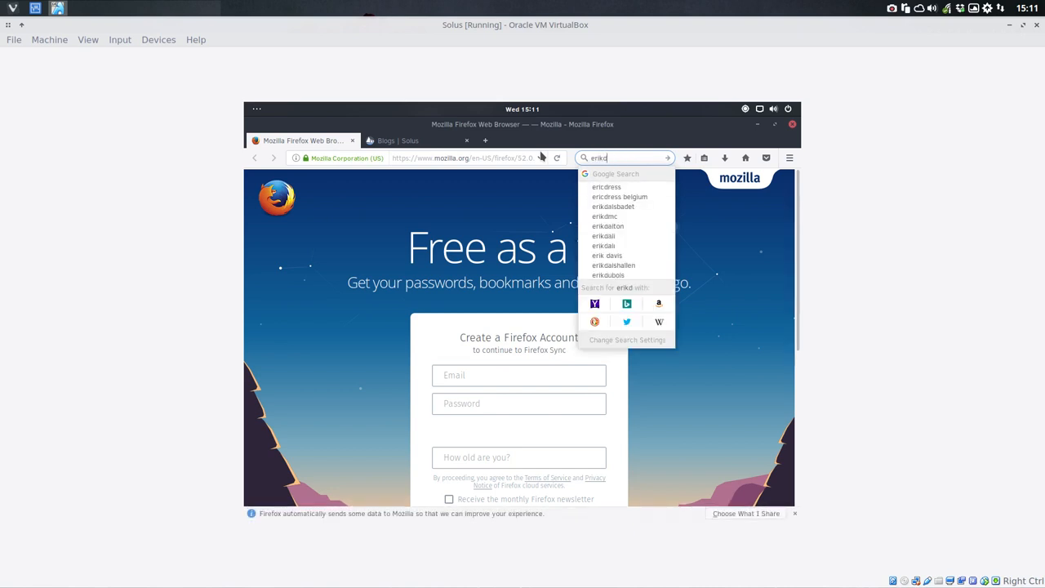
type("ubois s")
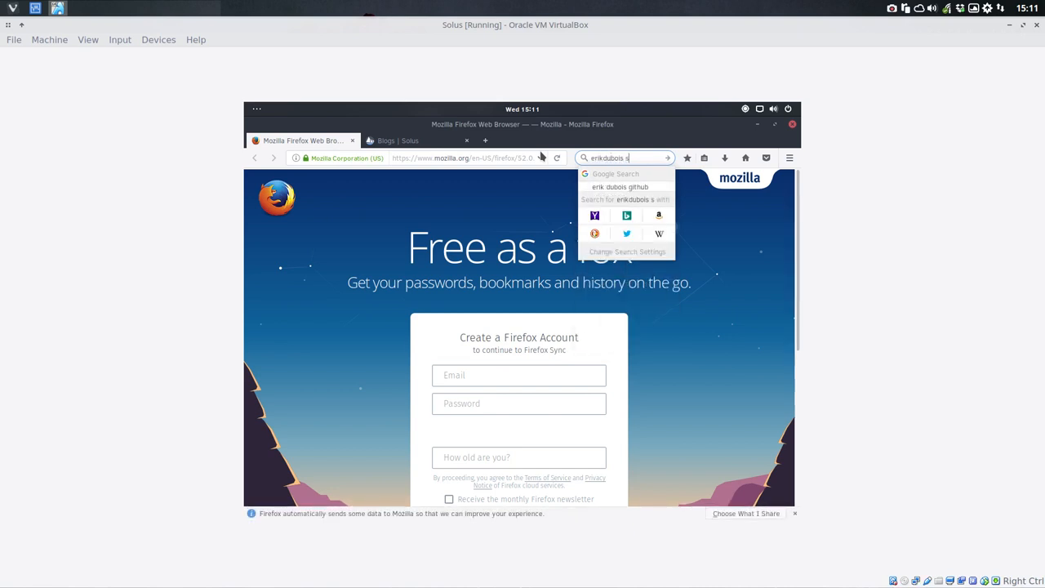
type("ardi")
key("Return")
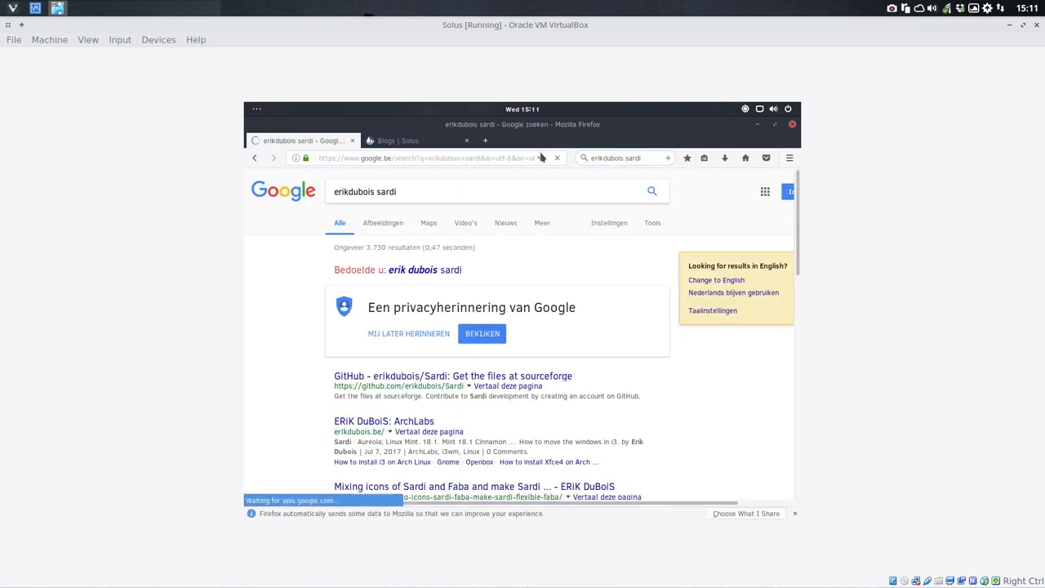
left_click(478, 378)
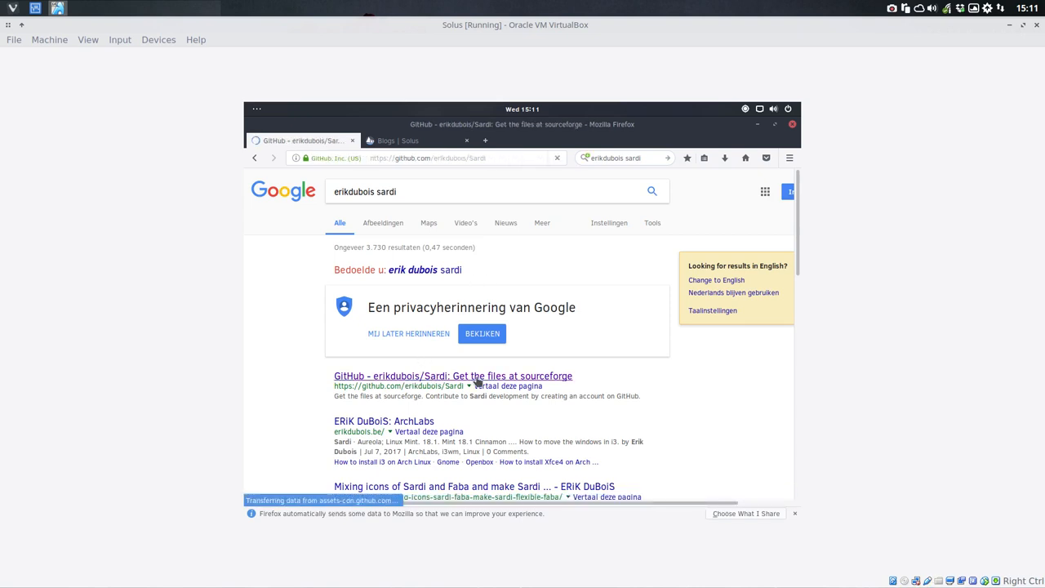
scroll(478, 381, "down", 3)
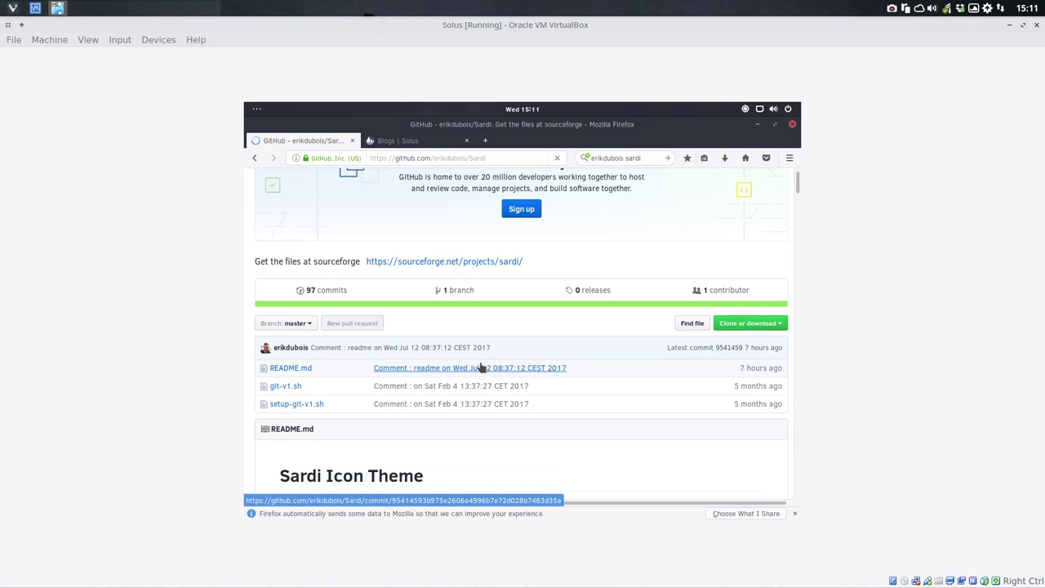
left_click(468, 263)
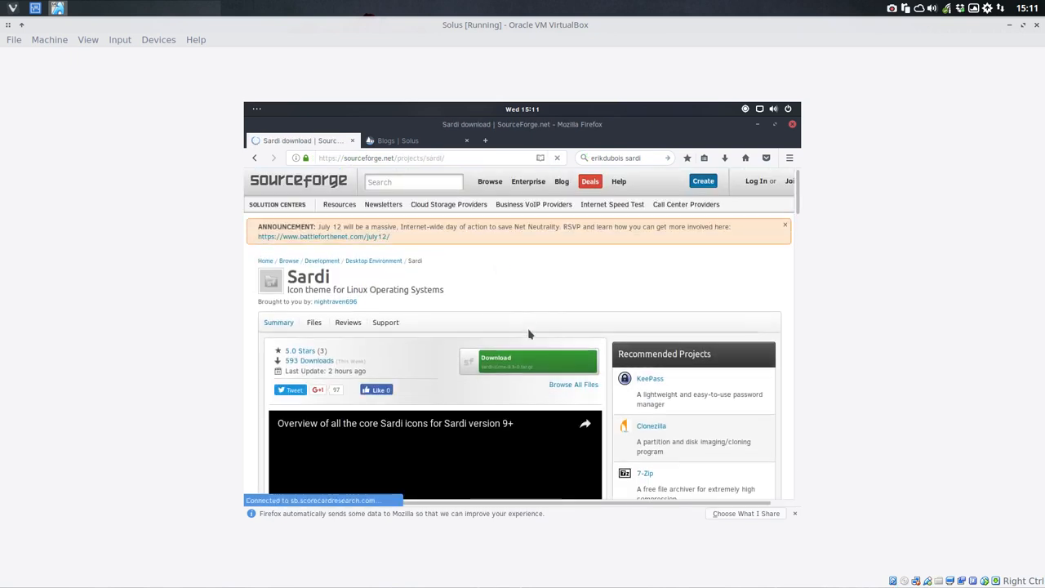
left_click(527, 360)
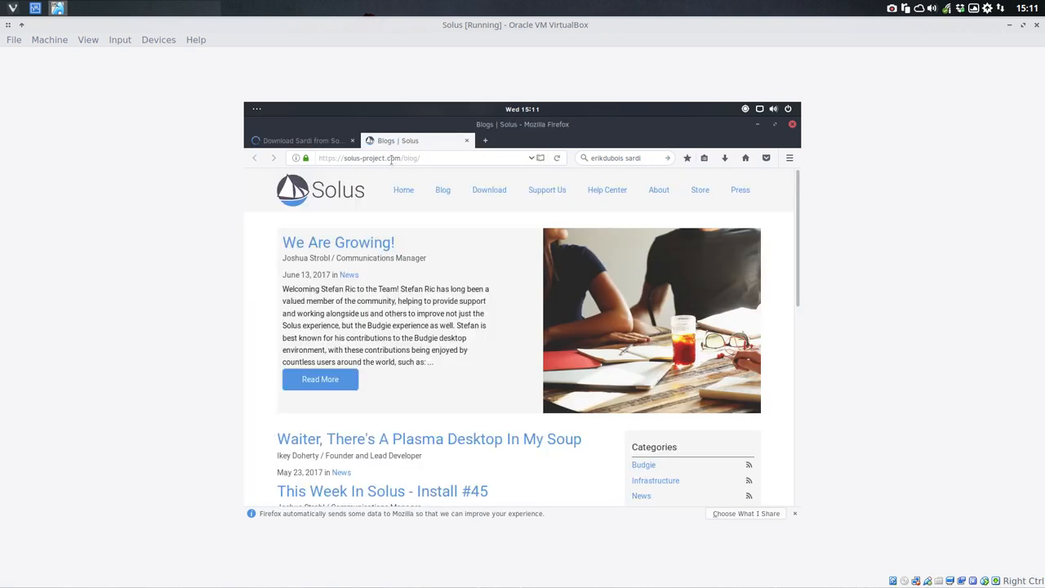
Step: Search 'erikdubois surfn' and download the Surfn GitHub repository as a ZIP
left_click(390, 157)
type("erik")
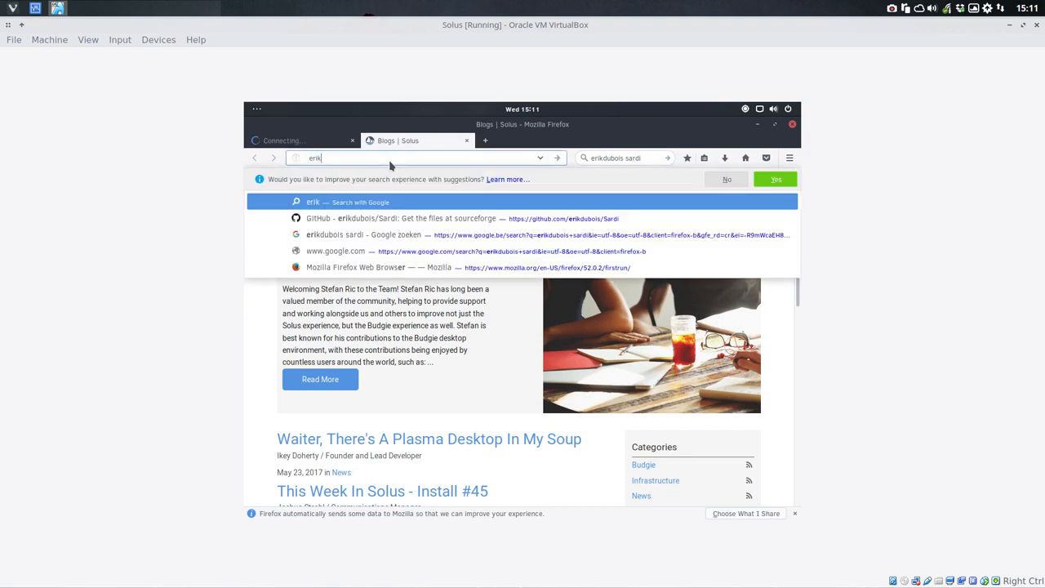
type("dubois surf")
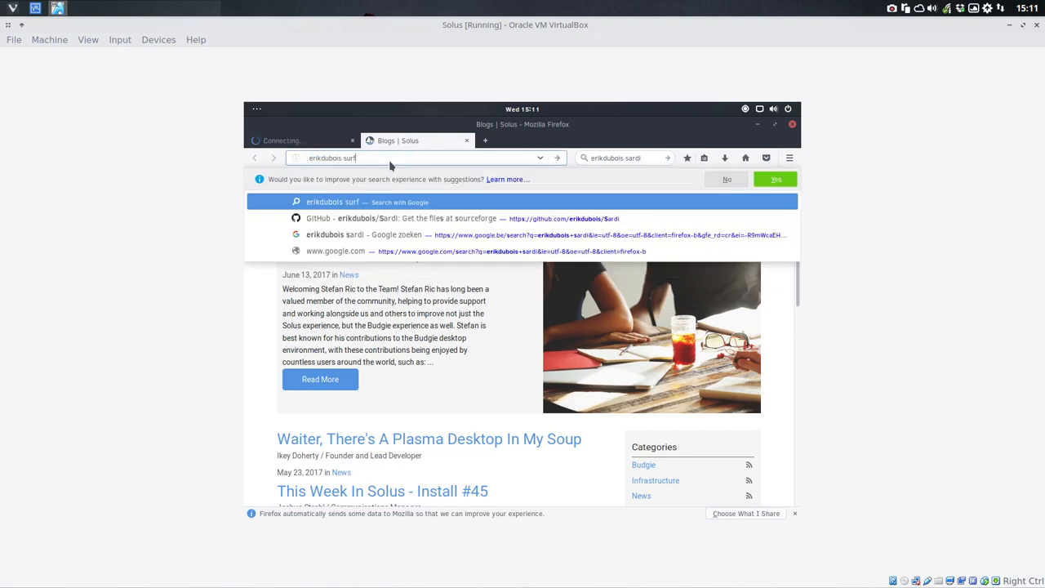
type("n")
key("Return")
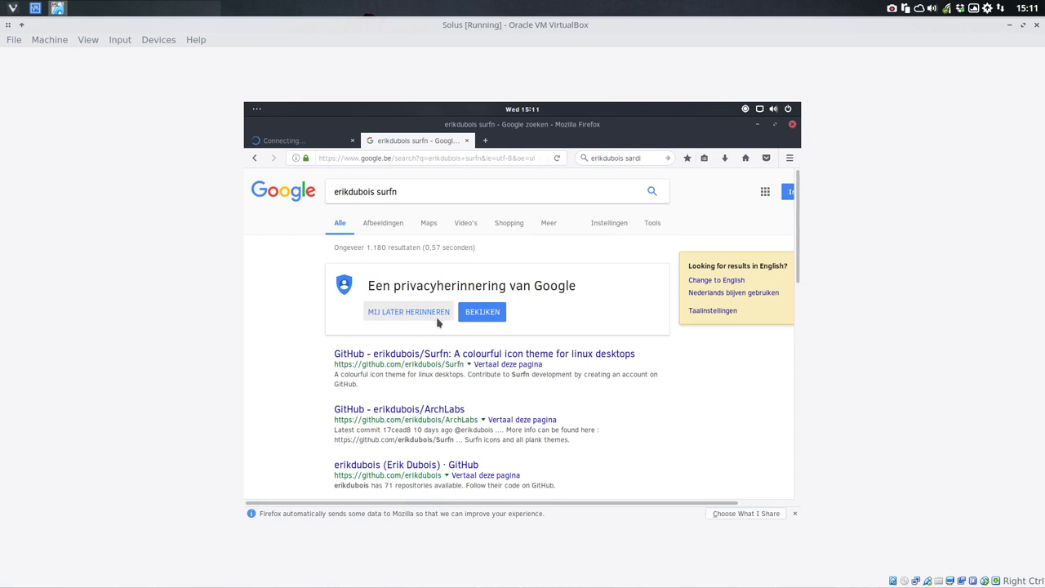
left_click(490, 353)
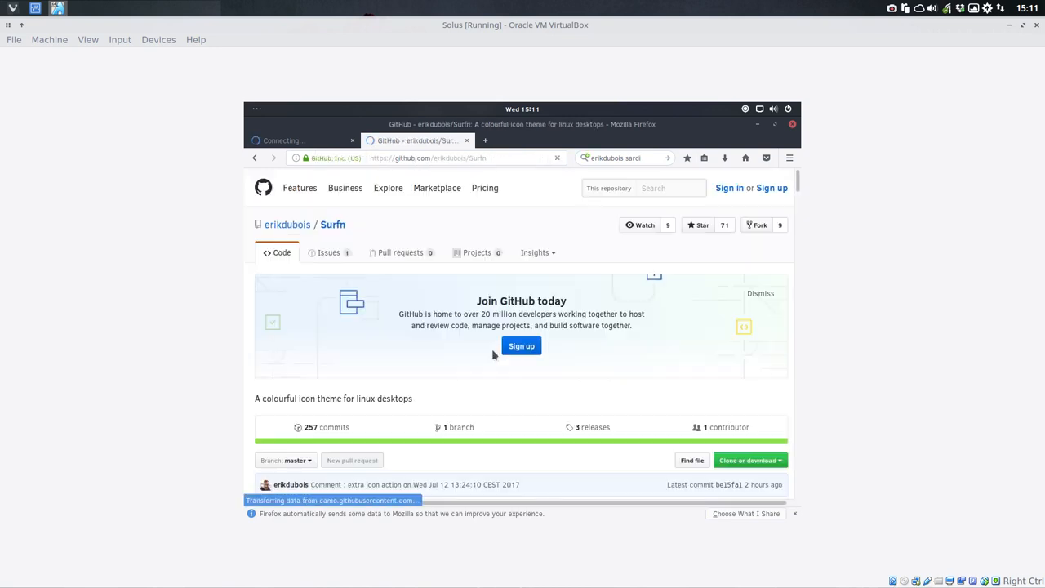
left_click(750, 460)
scroll(734, 485, "down", 3)
left_click(702, 413)
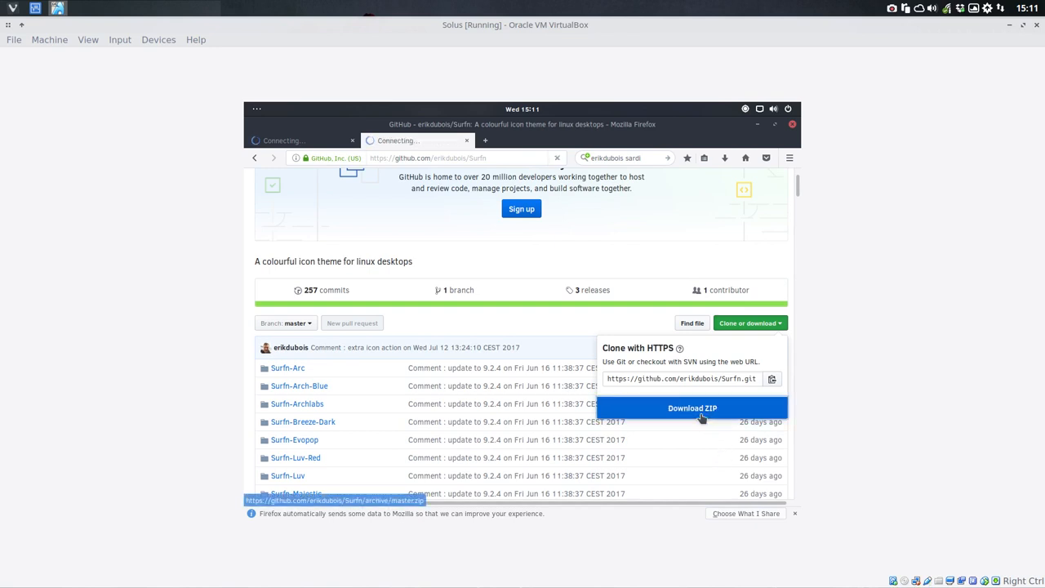
Step: Save Surfn-master.zip automatically for such files and show the downloads list
left_click(427, 338)
left_click(428, 357)
left_click(613, 412)
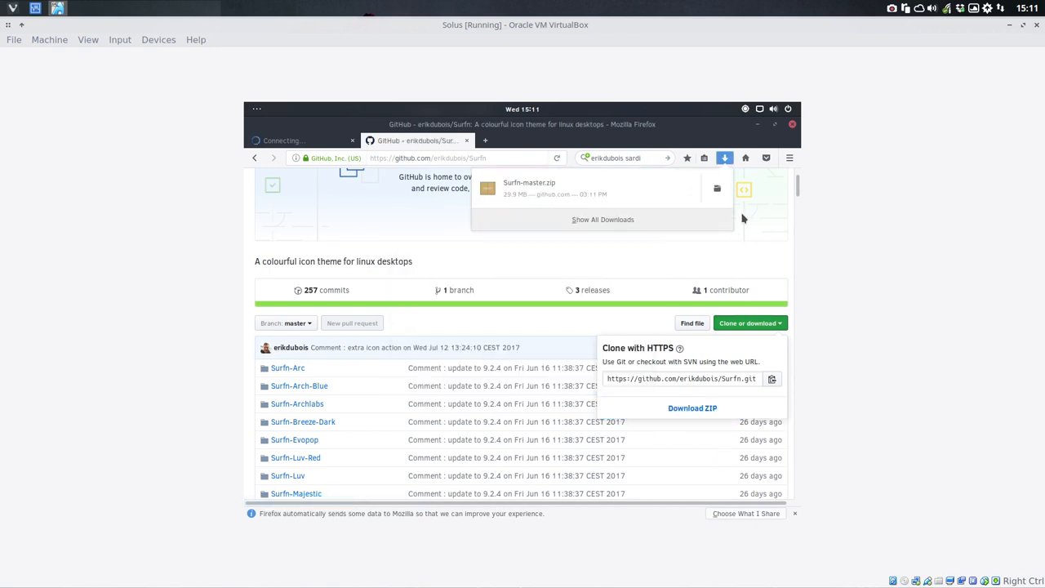
left_click(724, 157)
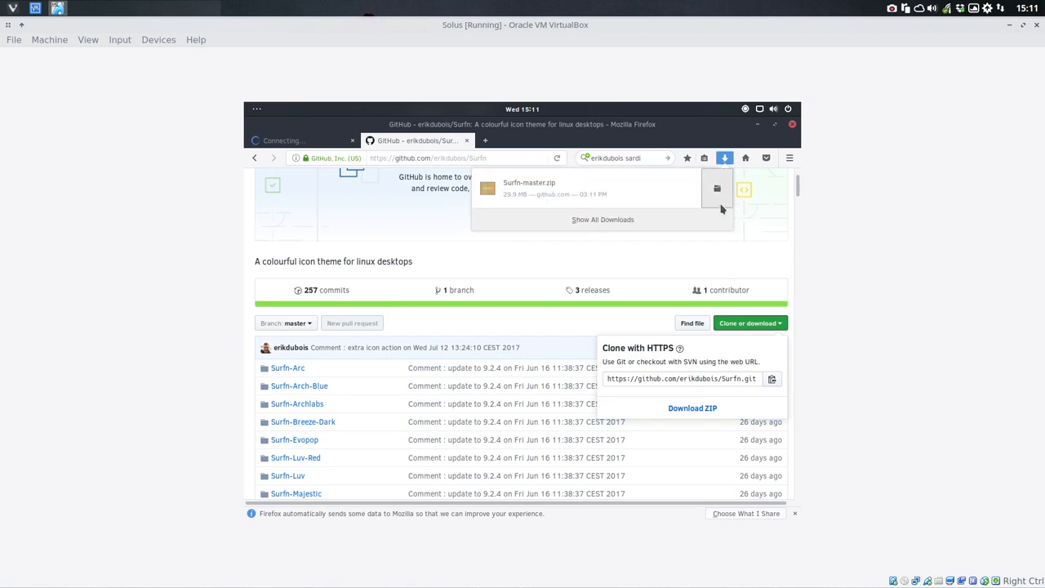
Step: Extract Surfn-master.zip in Downloads and bring the Surfn GitHub page back to front
left_click(718, 196)
right_click(400, 181)
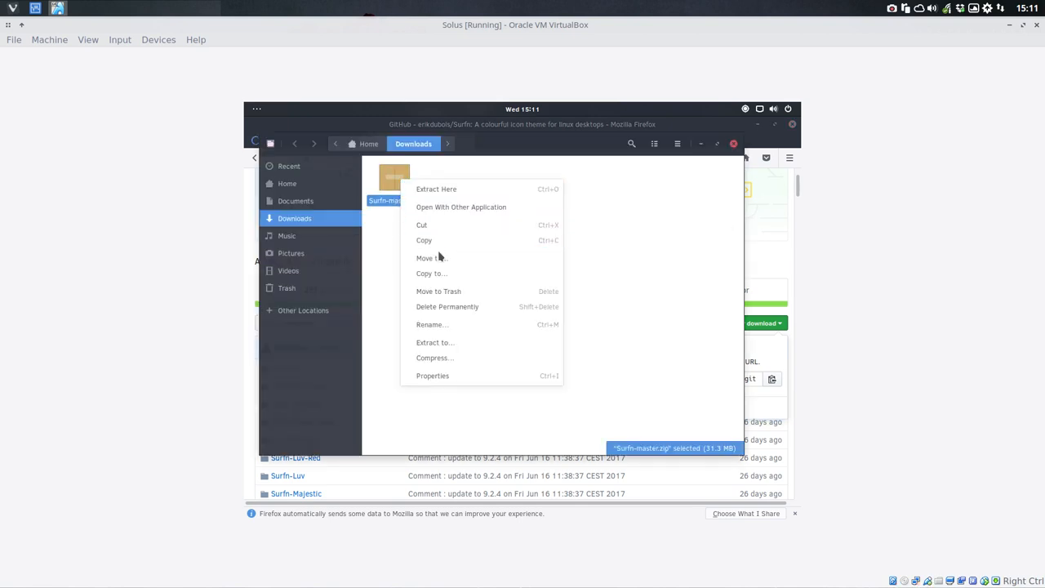
left_click(450, 190)
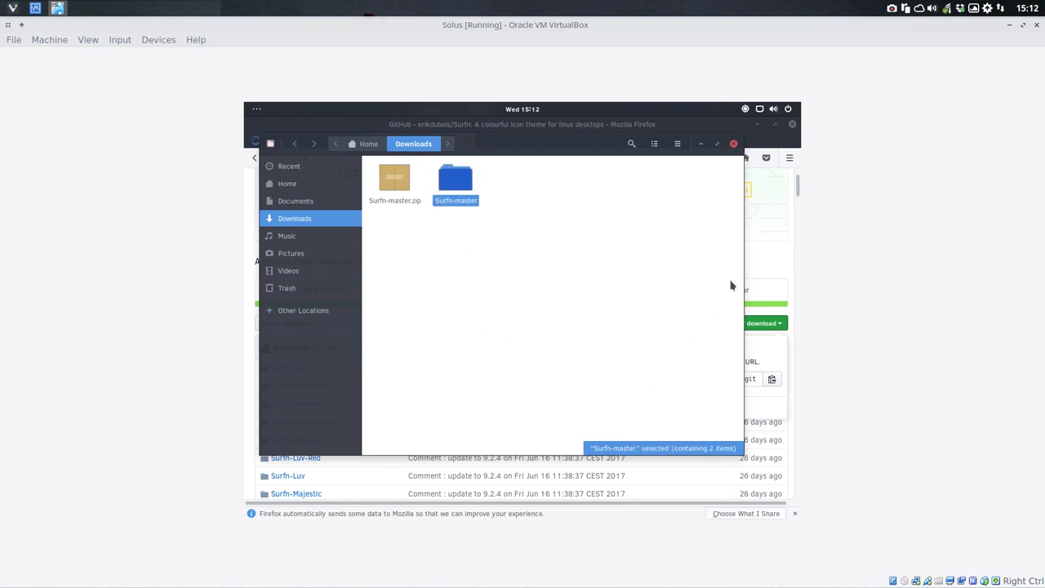
left_click(765, 243)
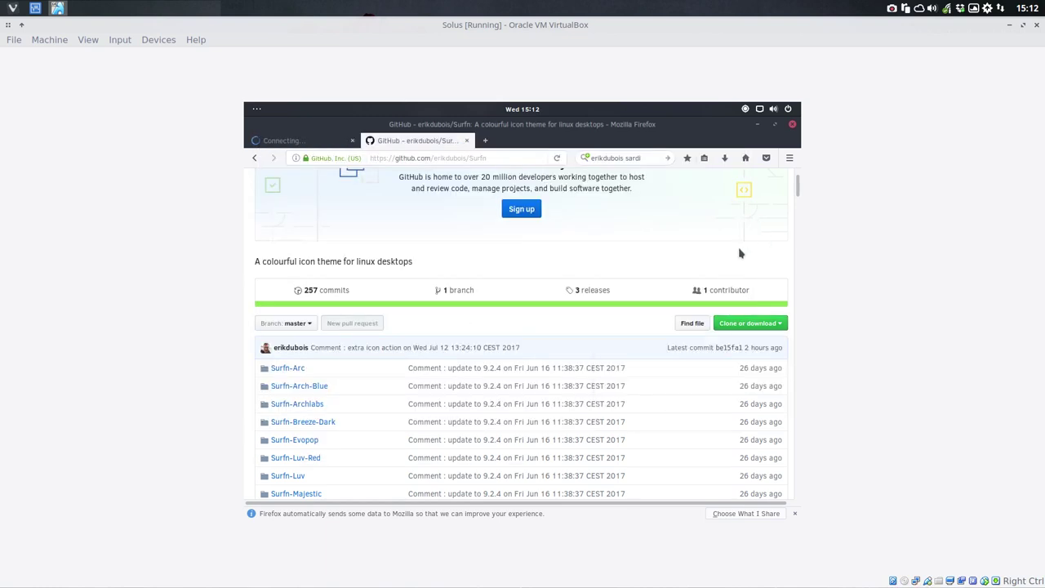
Step: Save sardi-icons-9.3-0.tar.gz from the SourceForge tab and minimize Firefox
left_click(292, 140)
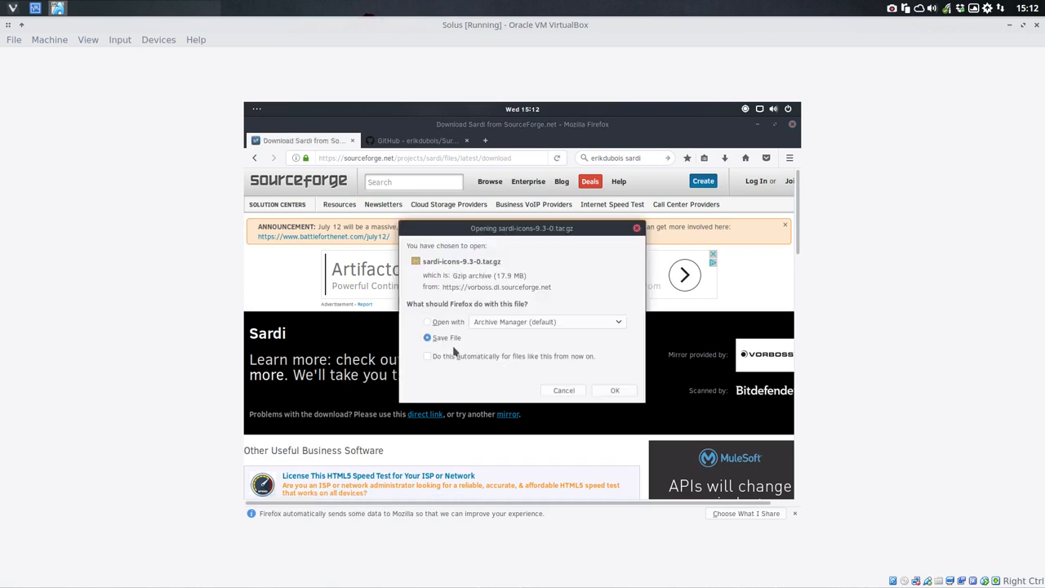
left_click(457, 355)
left_click(615, 412)
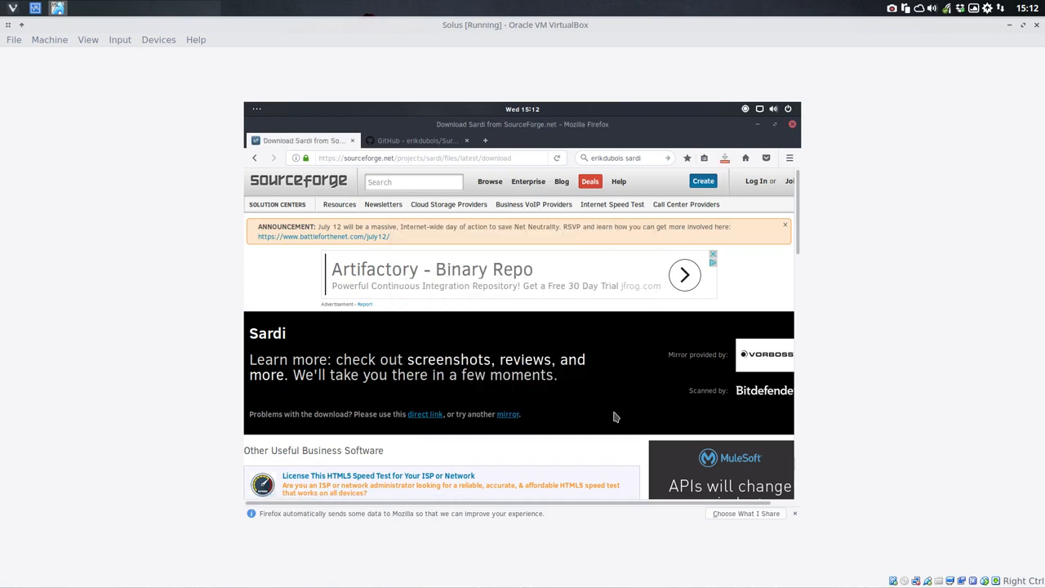
left_click(758, 125)
Step: Extract the Sardi archive in Downloads and select all folders inside sardi-icons-9.3-0
left_click(399, 305)
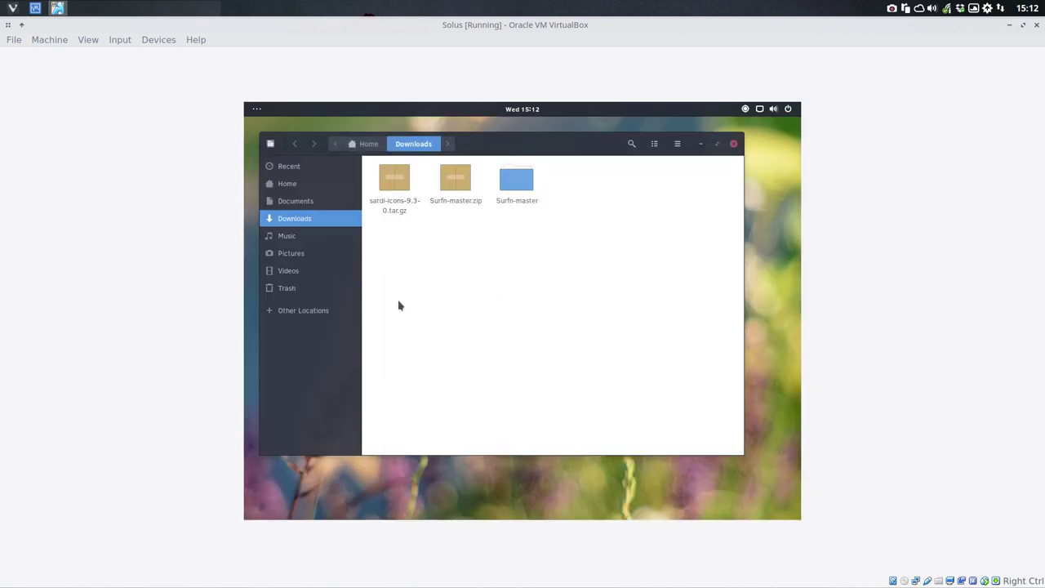
right_click(394, 189)
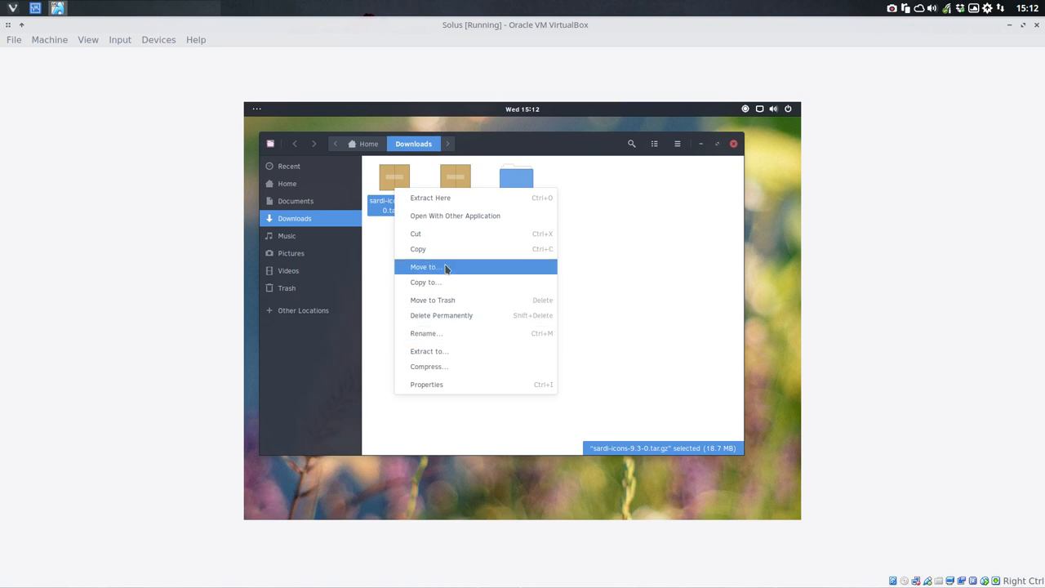
left_click(431, 197)
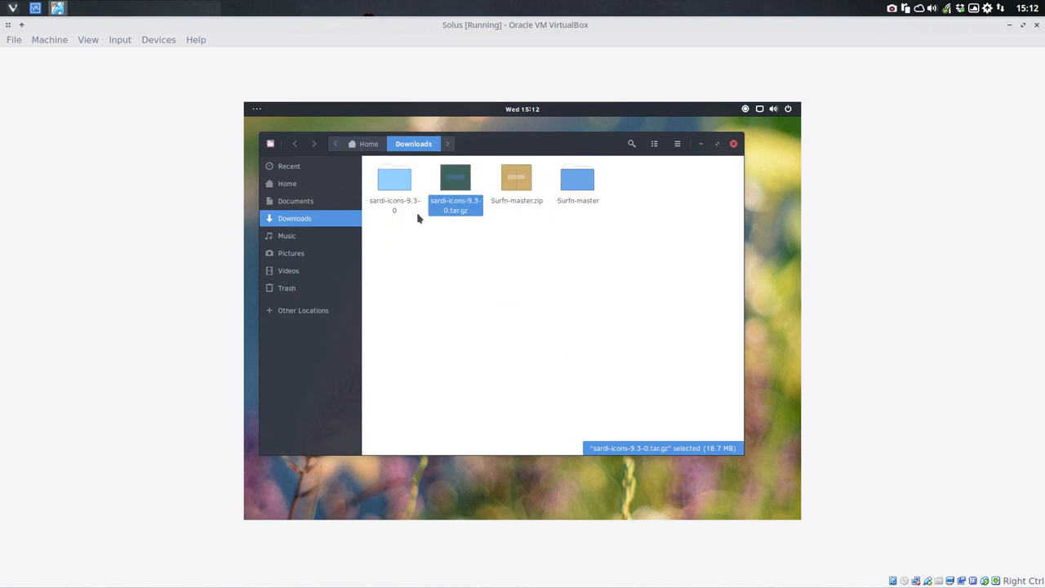
double_click(383, 186)
key("ctrl+a")
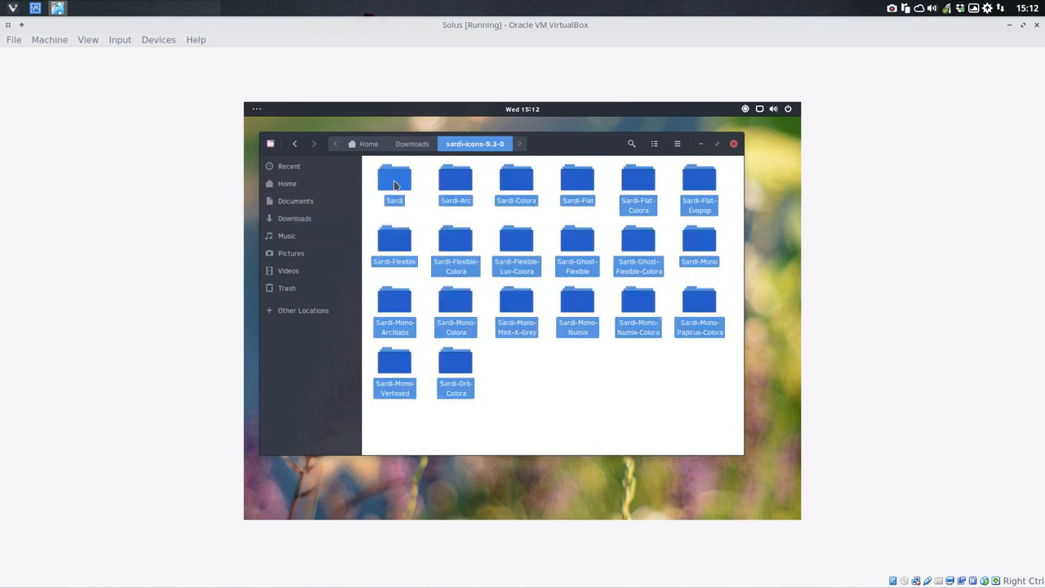
Step: Show hidden files in Home and create a new hidden .icons folder there
left_click(287, 183)
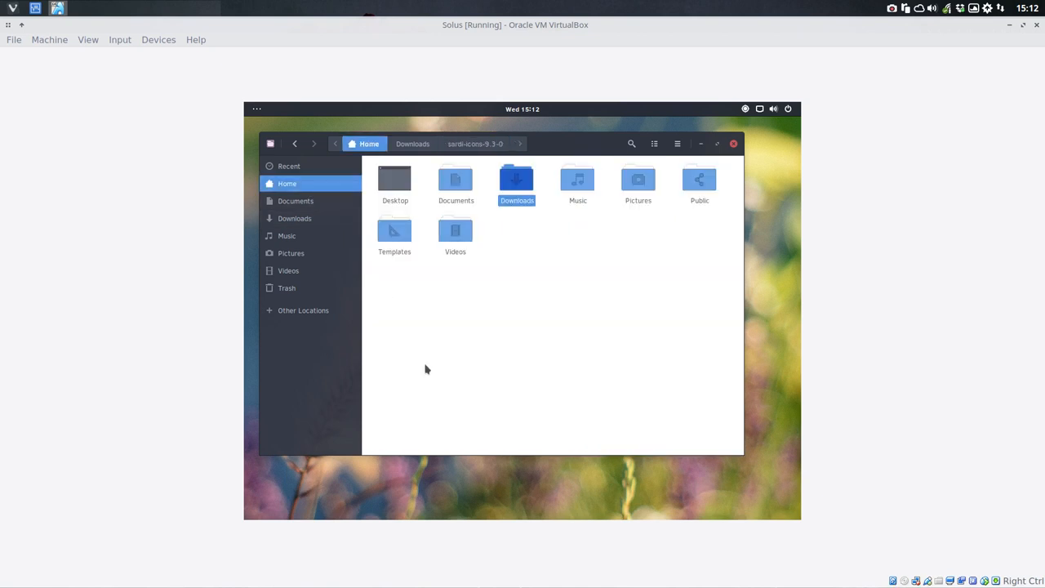
left_click(433, 365)
key("ctrl+h")
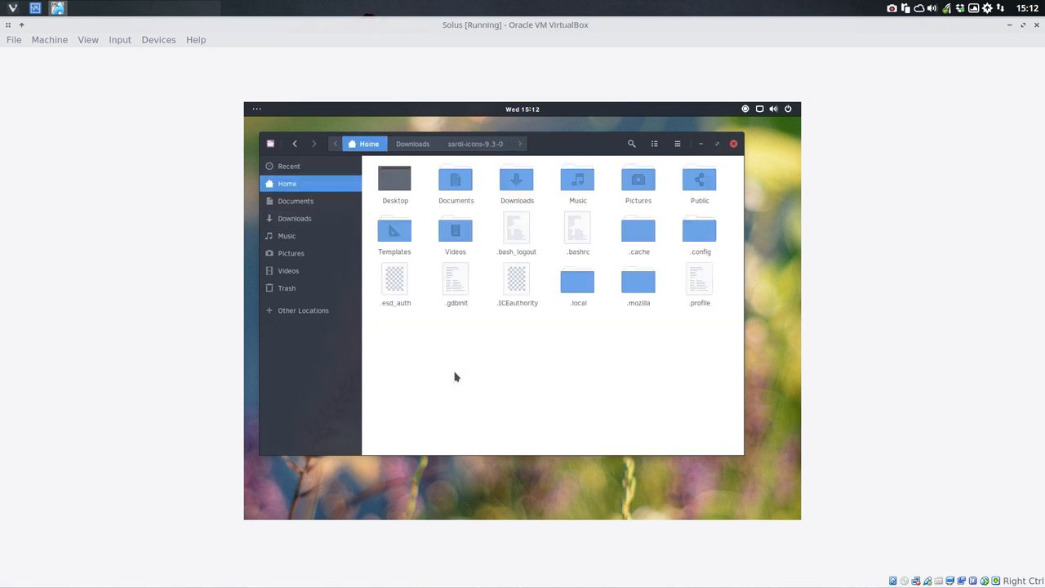
right_click(455, 376)
left_click(496, 381)
type(".")
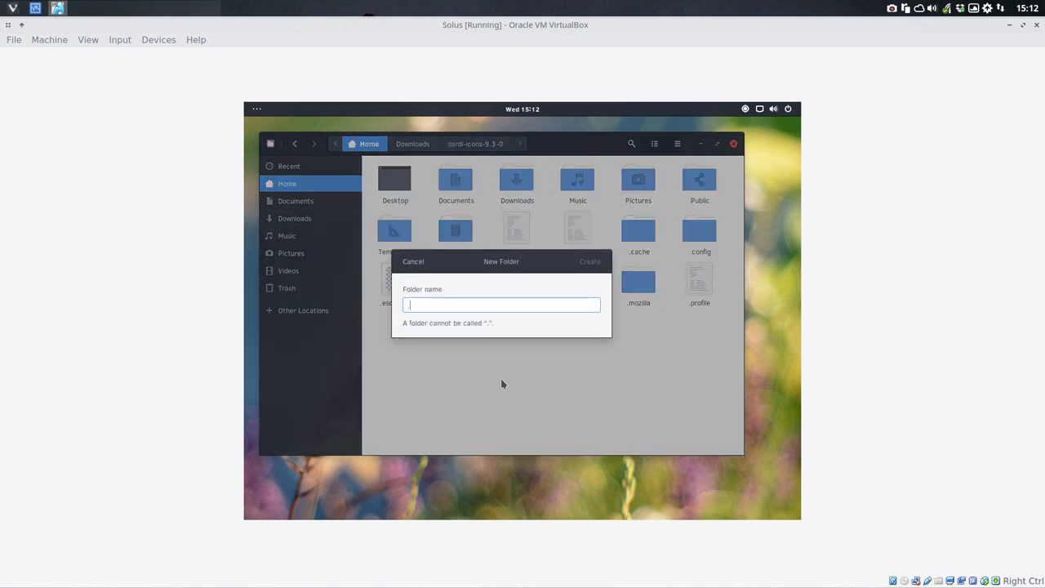
type("icons")
key("Return")
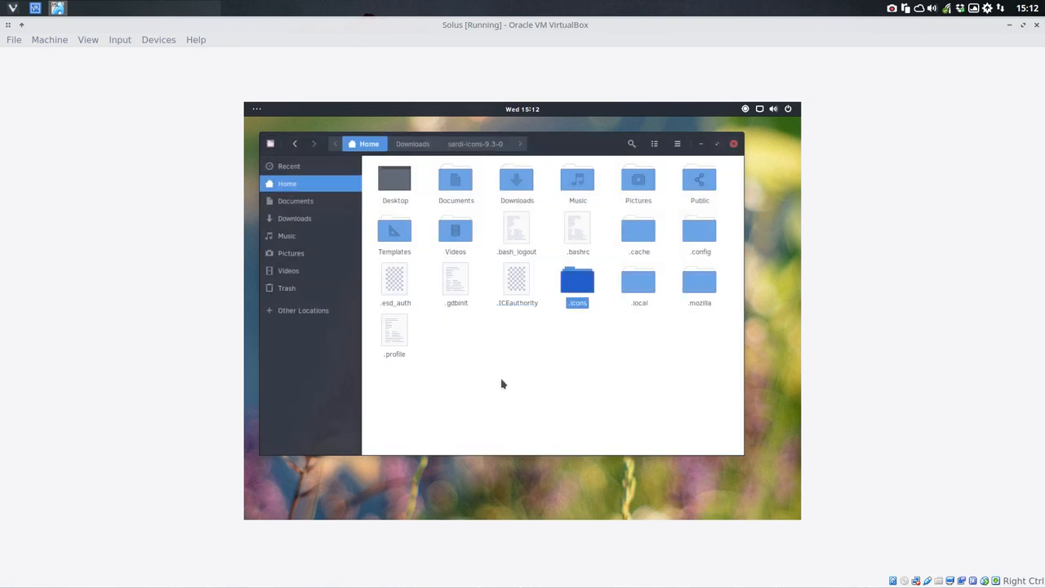
Step: Paste the Sardi icon folders into .icons and return to Downloads
double_click(581, 288)
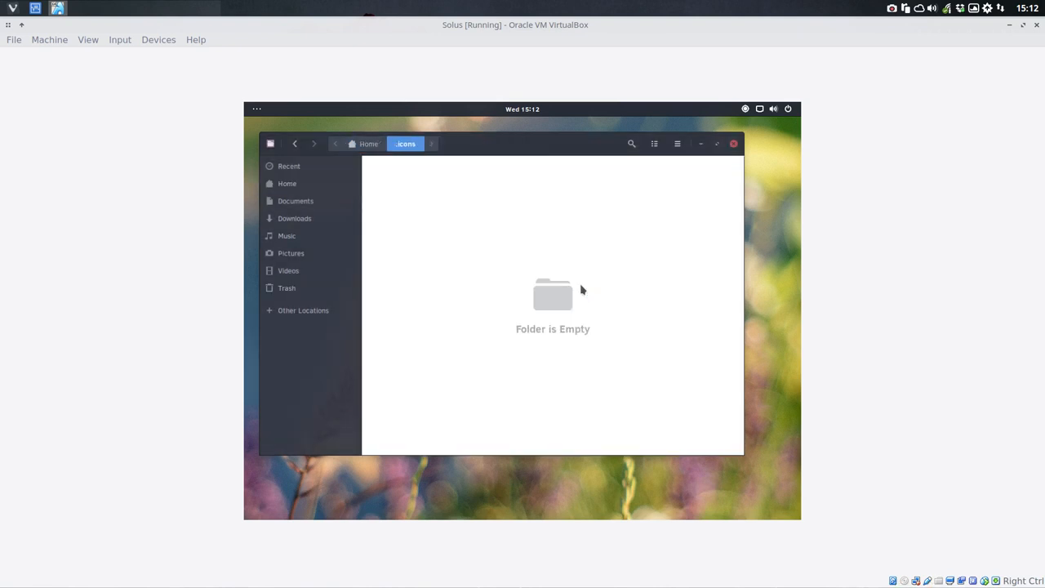
key("ctrl+v")
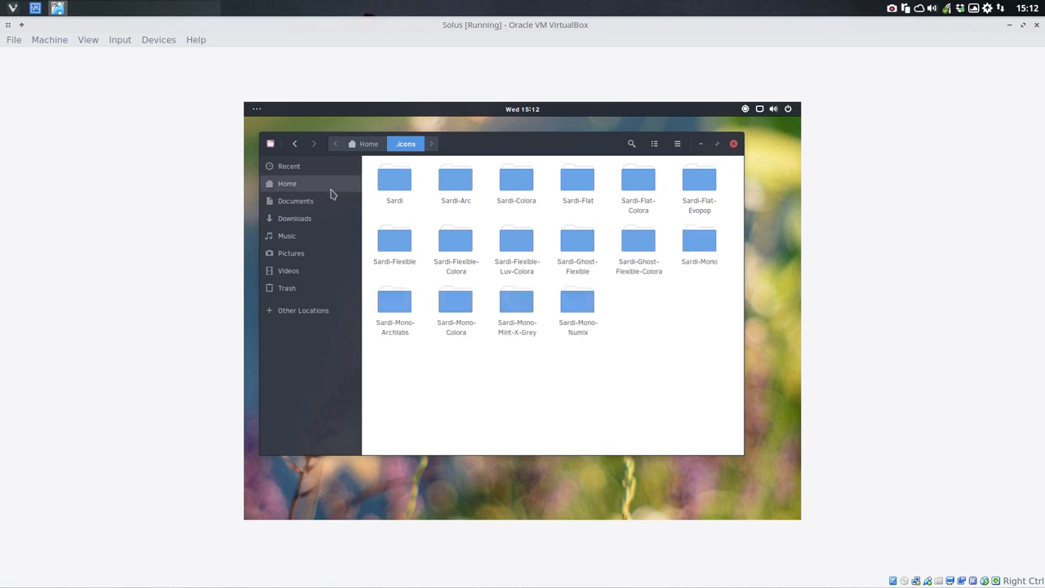
left_click(294, 218)
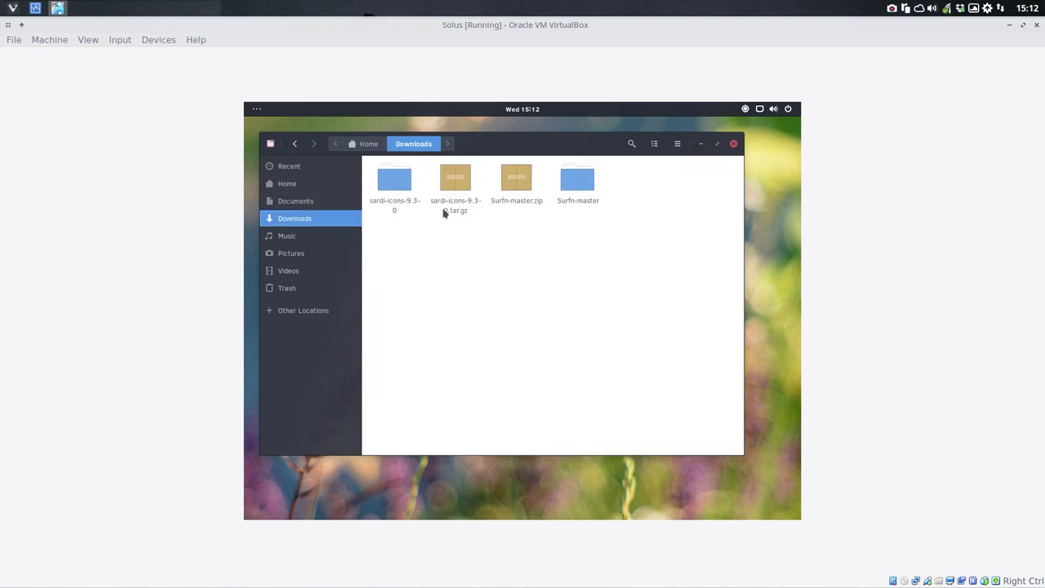
Step: Delete the loose script and readme files from the Surfn-master folder
double_click(577, 182)
left_click_drag(376, 183, 694, 208)
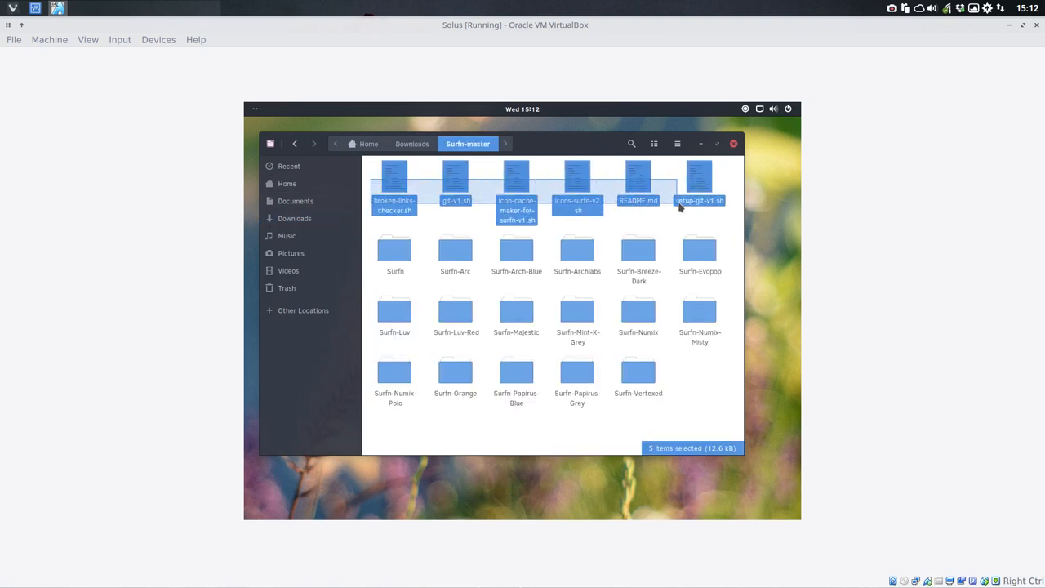
key("Delete")
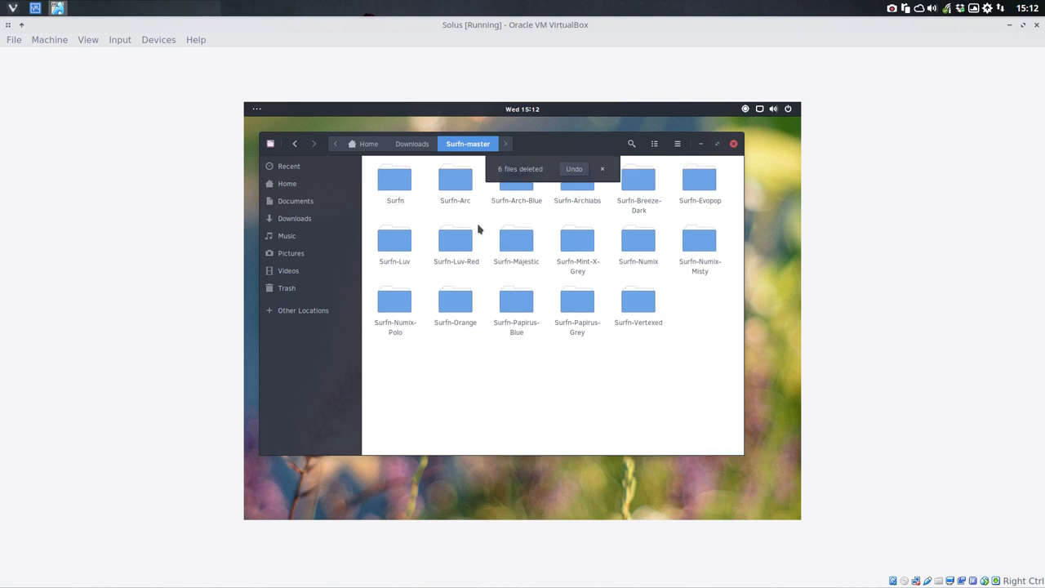
Step: Copy all the Surfn icon folders into .icons beside the Sardi ones
key("ctrl+a")
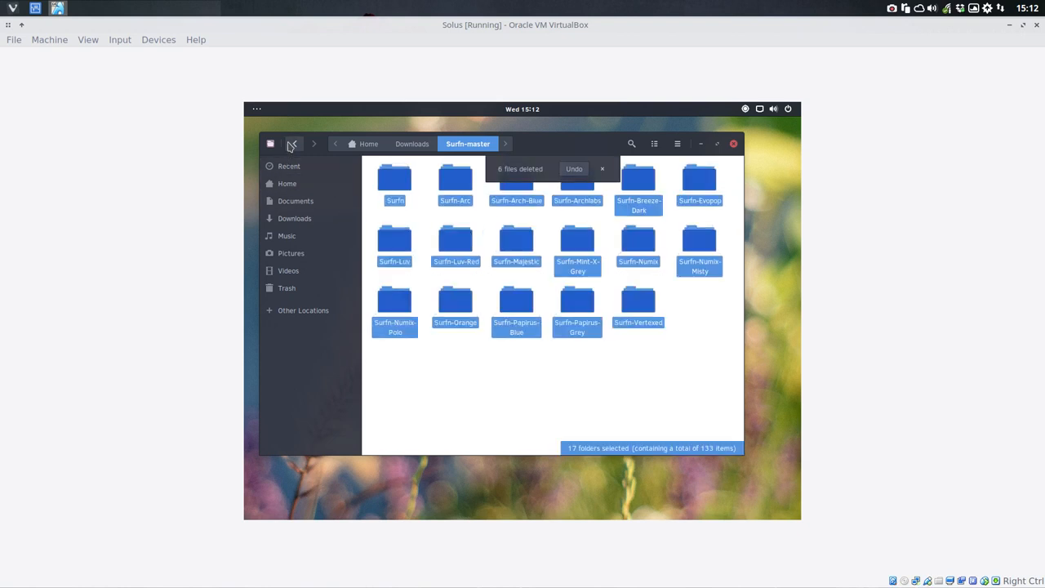
left_click(295, 143)
left_click(295, 144)
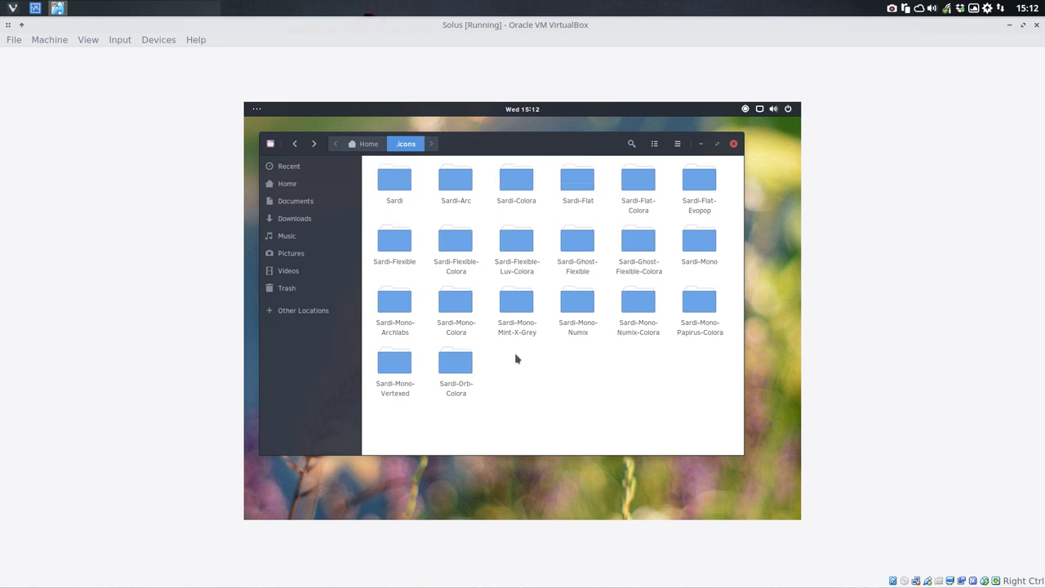
key("ctrl+v")
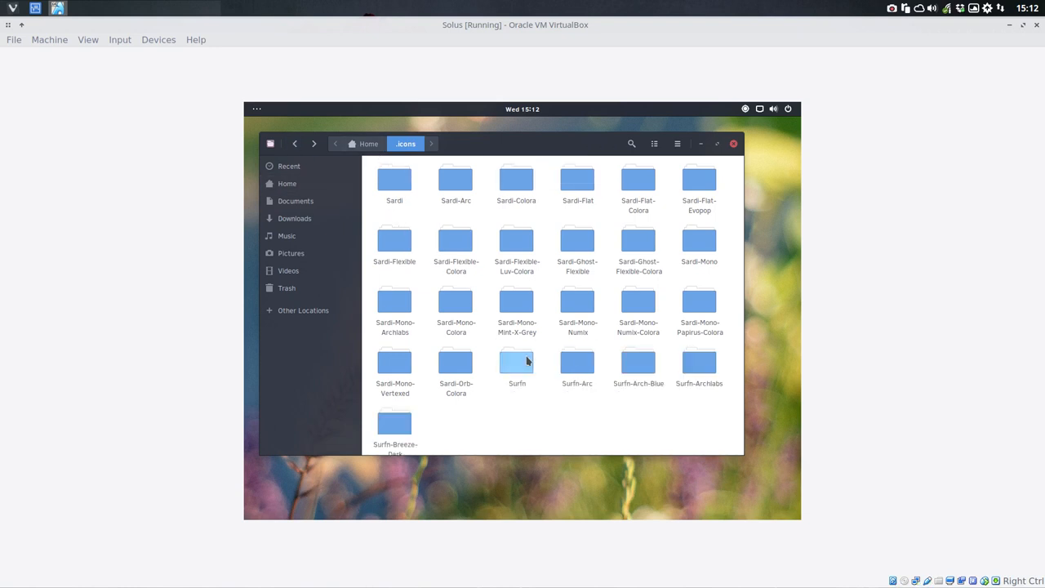
Step: Close Files, launch Settings from the app grid and try a settings search, then clear it
left_click(733, 143)
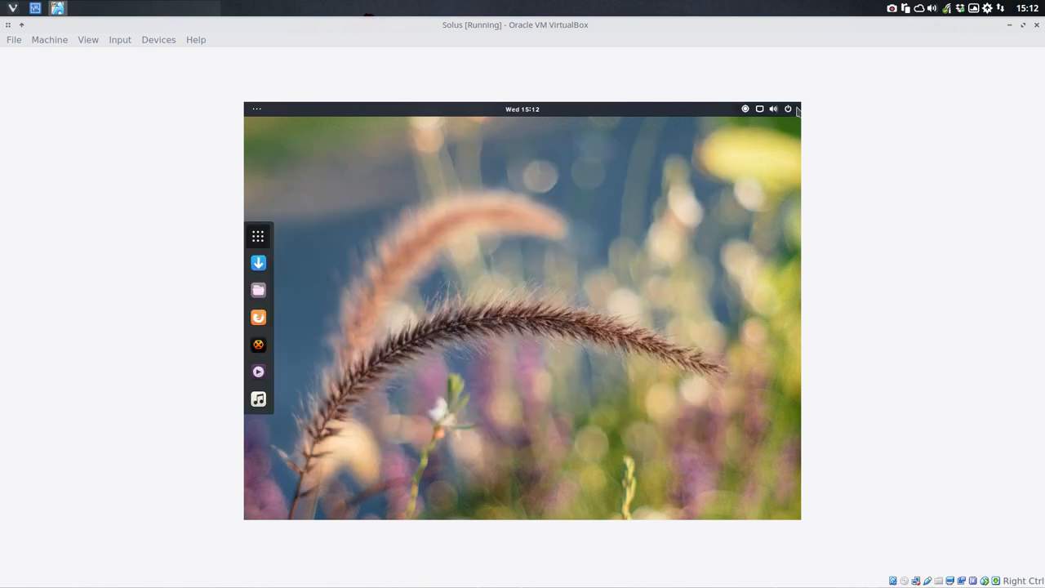
left_click(258, 238)
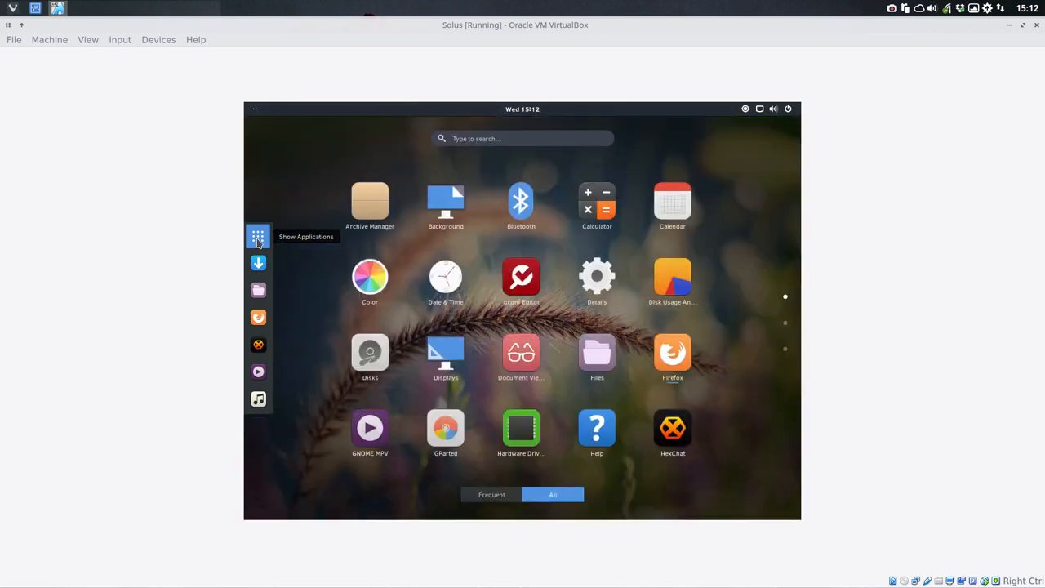
scroll(410, 266, "down", 2)
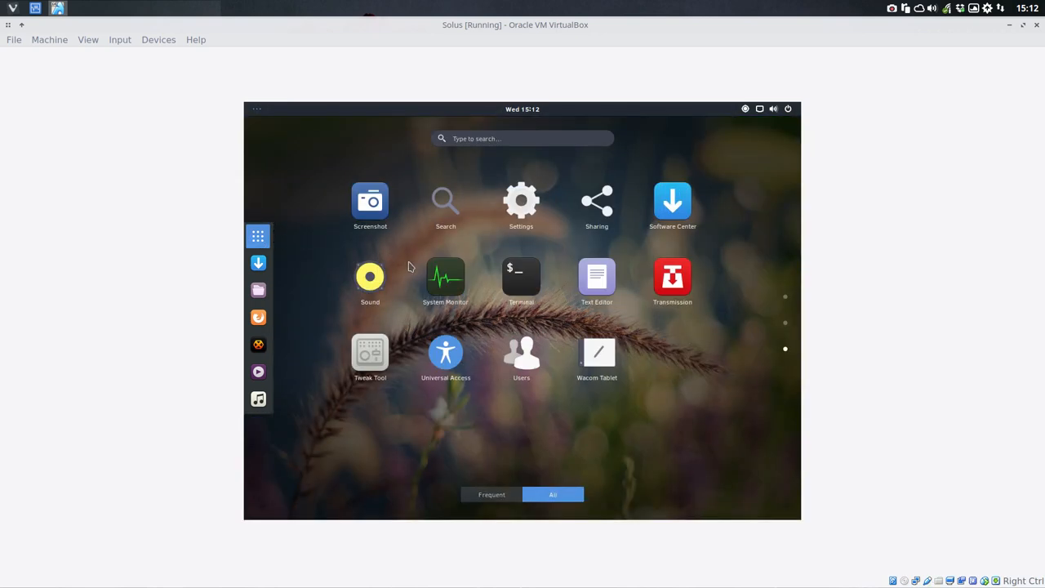
left_click(521, 206)
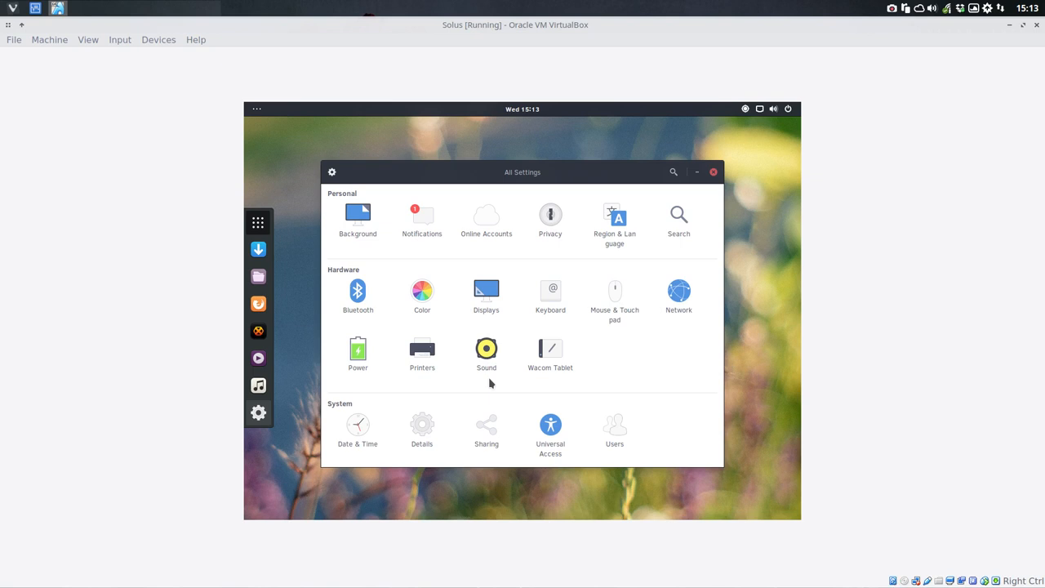
left_click(674, 172)
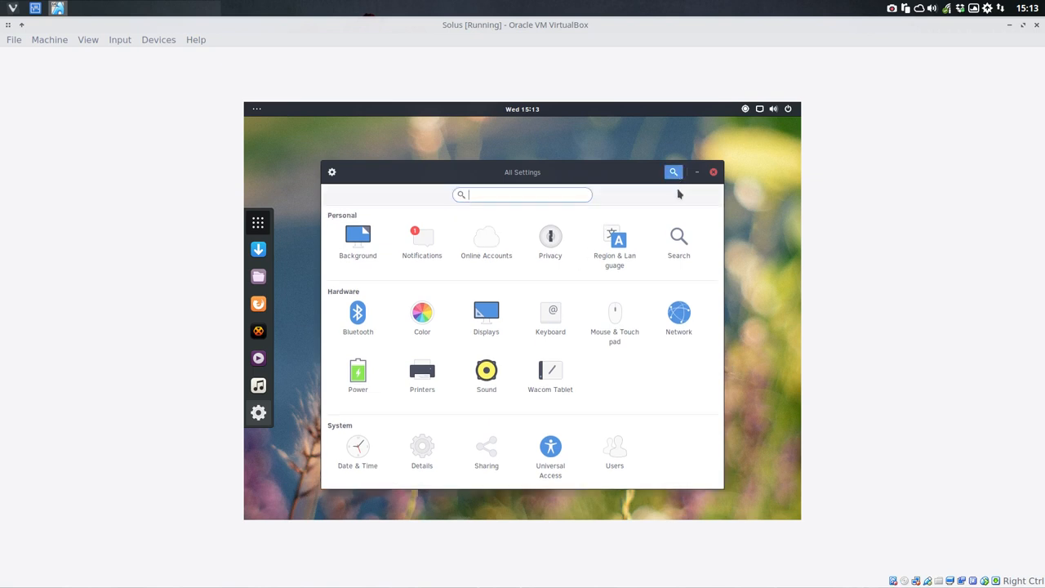
type("icon")
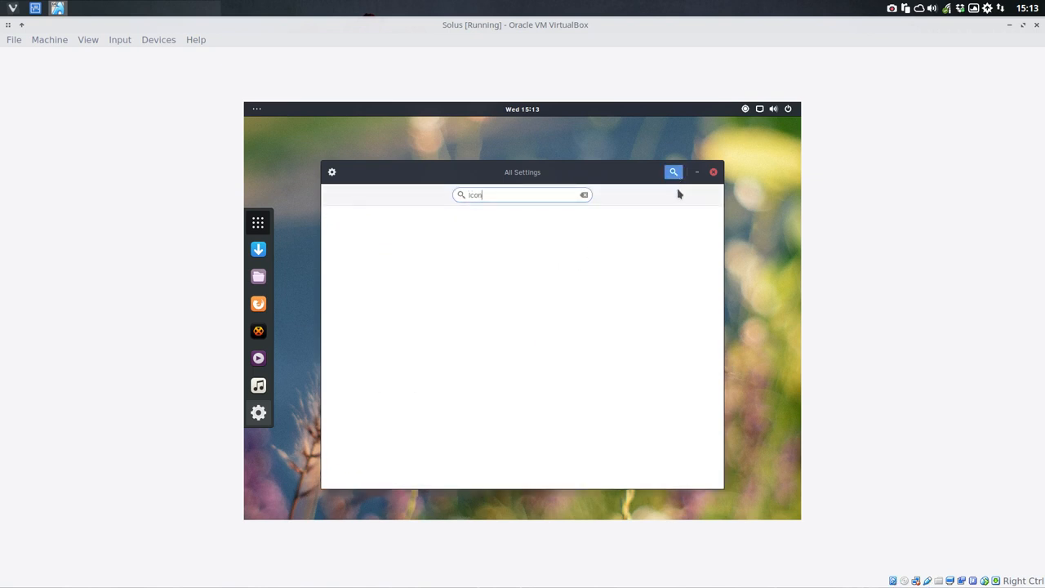
key("BackSpace")
key("BackSpace")
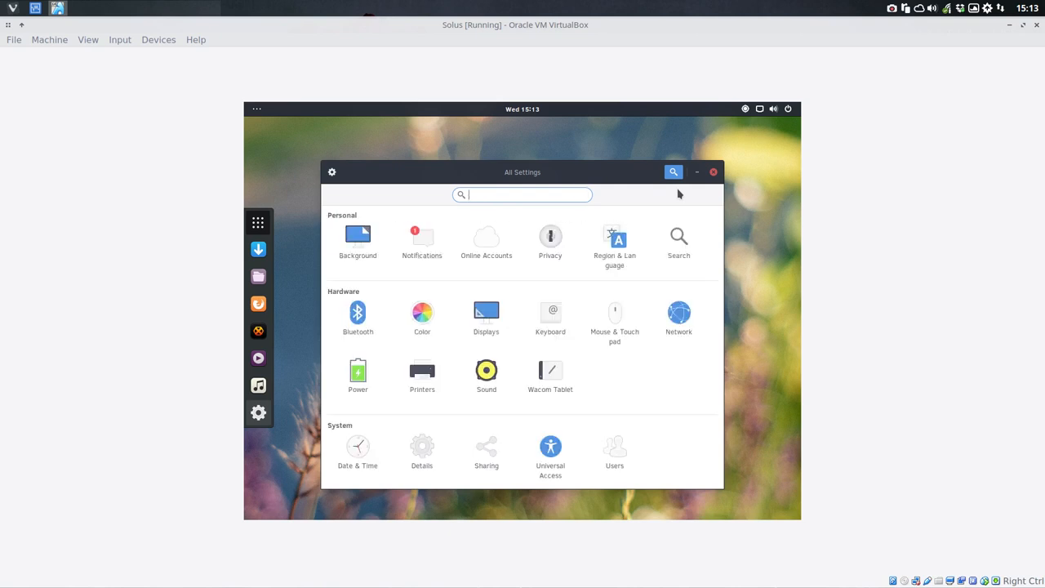
type("themee")
key("BackSpace")
key("BackSpace")
key("BackSpace")
Step: Search the application launcher for a theme tool, listing Tweak Tool and Online Accounts
left_click(258, 223)
type("co")
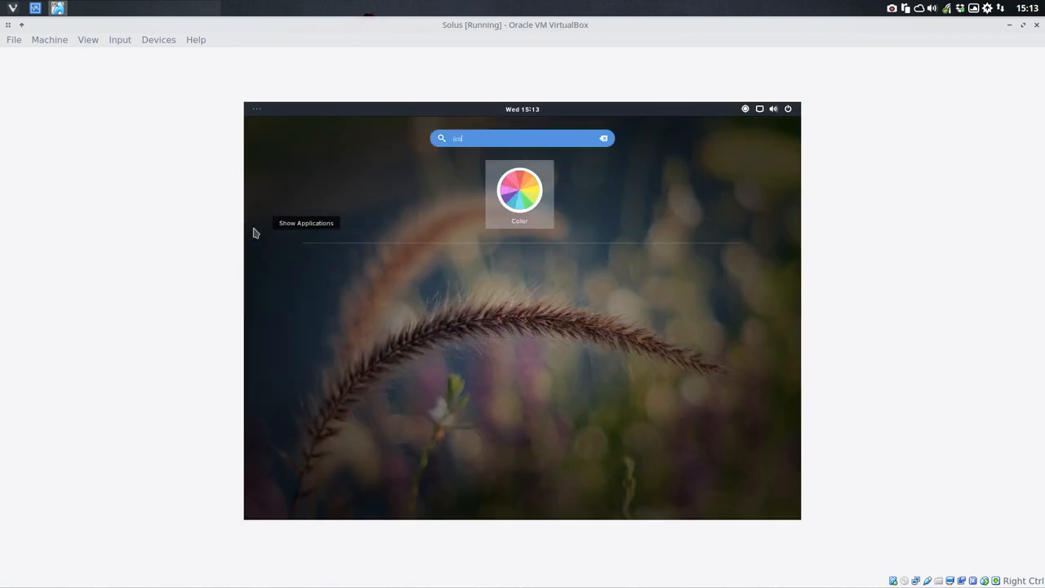
type("l")
key("BackSpace")
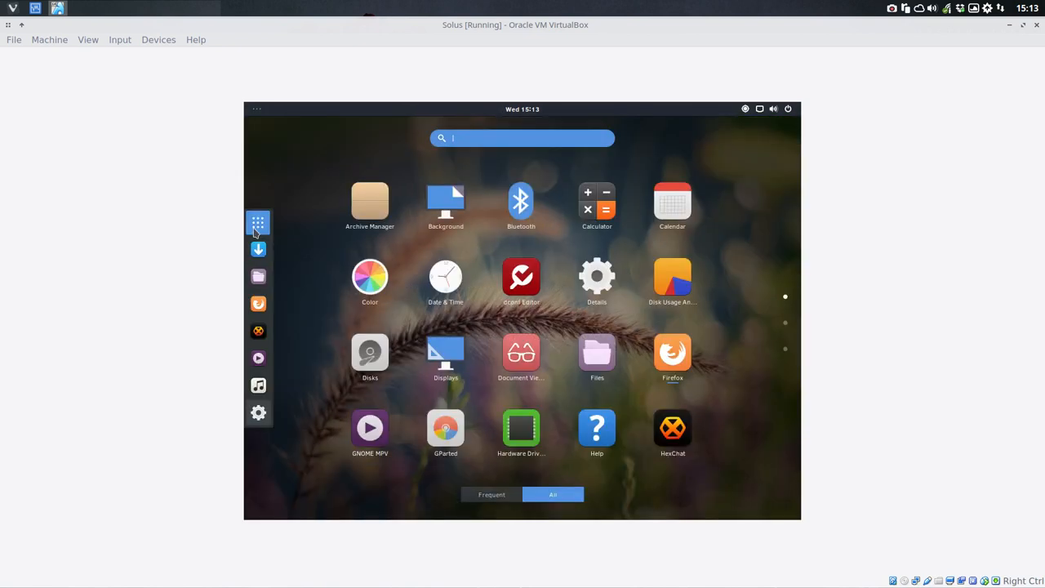
type("them")
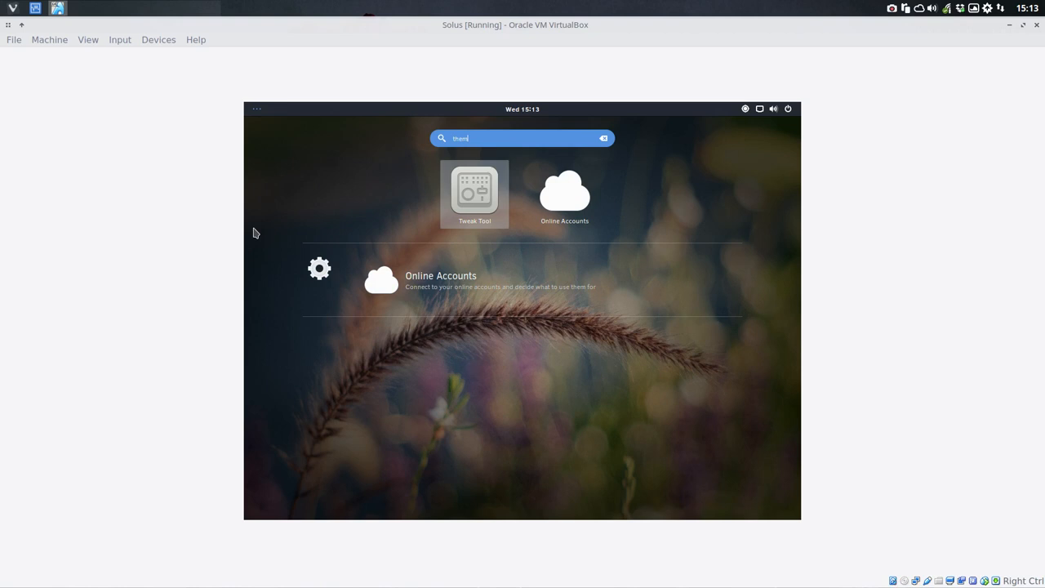
Step: Launch Tweak Tool, close All Settings and set the icon theme to Sardi-Flexible
left_click(476, 190)
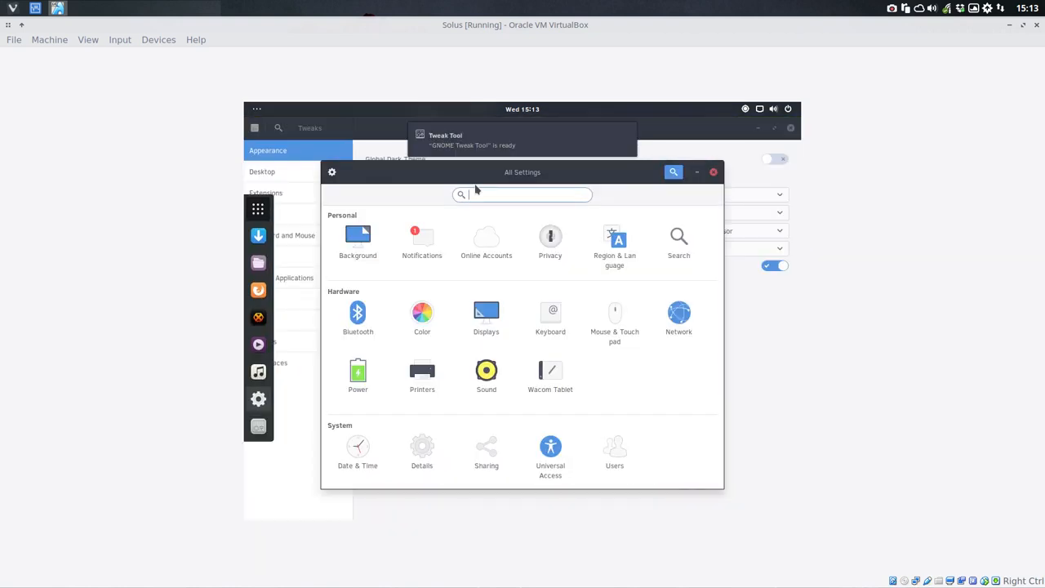
left_click(713, 171)
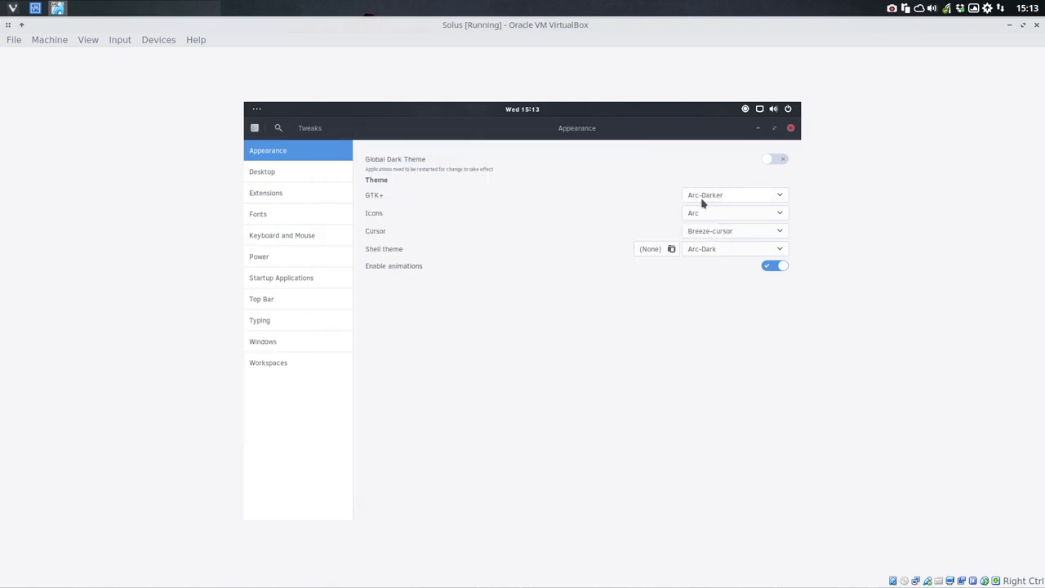
left_click(715, 213)
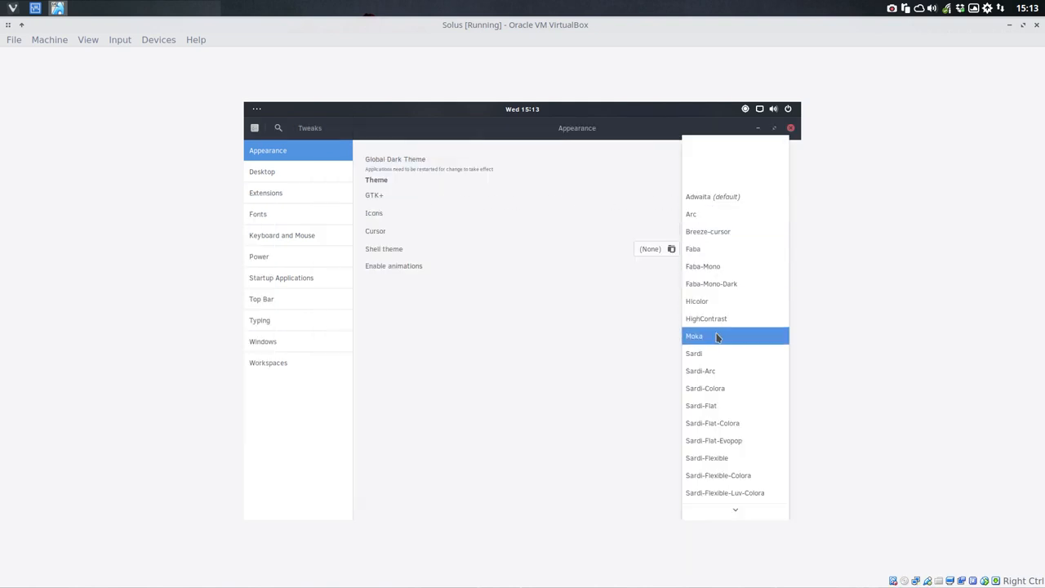
left_click(727, 461)
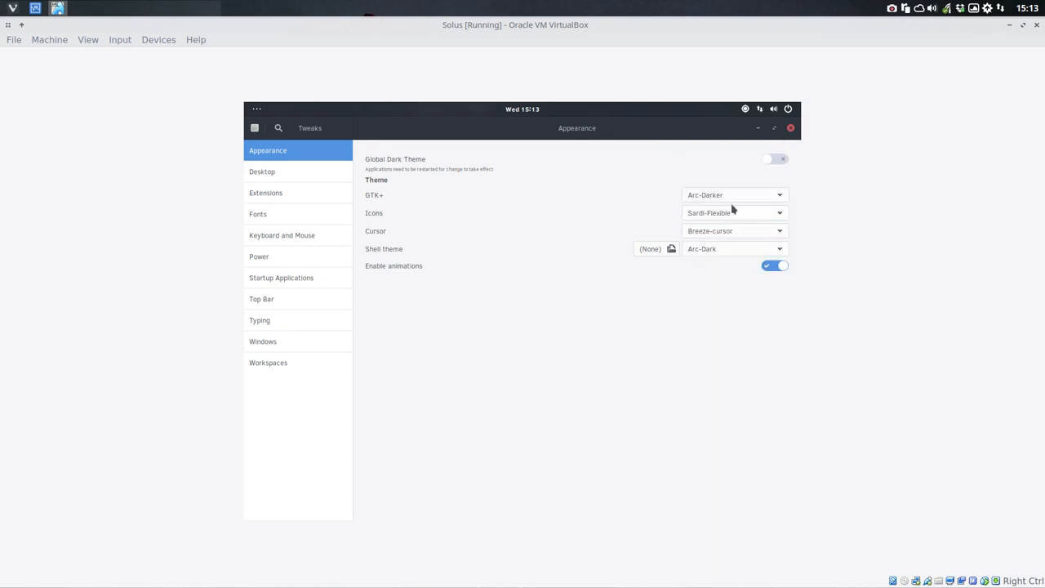
left_click(319, 171)
Step: Close Tweaks and show the application overview with the new Sardi icons
left_click(790, 128)
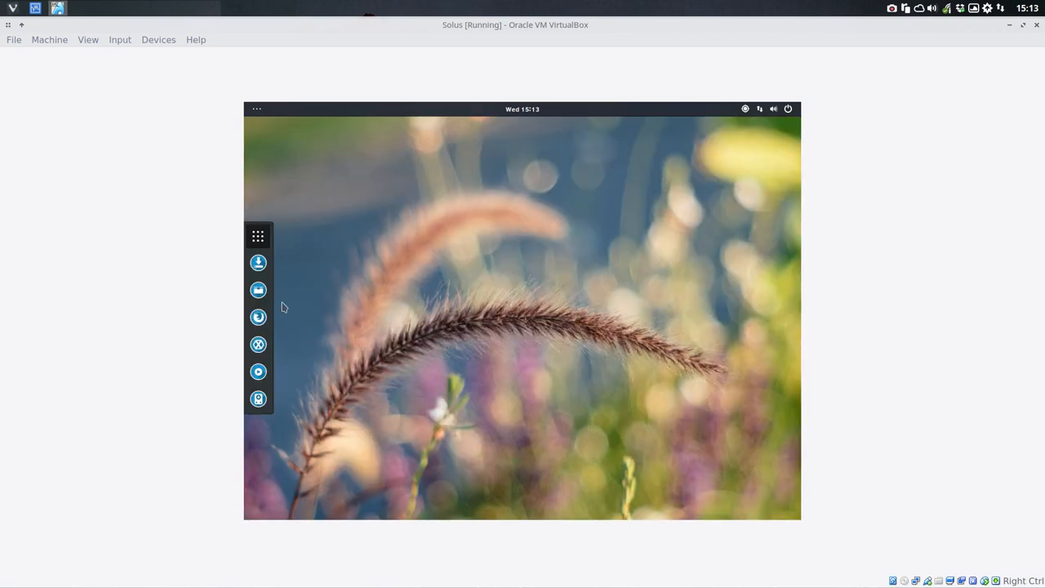
left_click(258, 236)
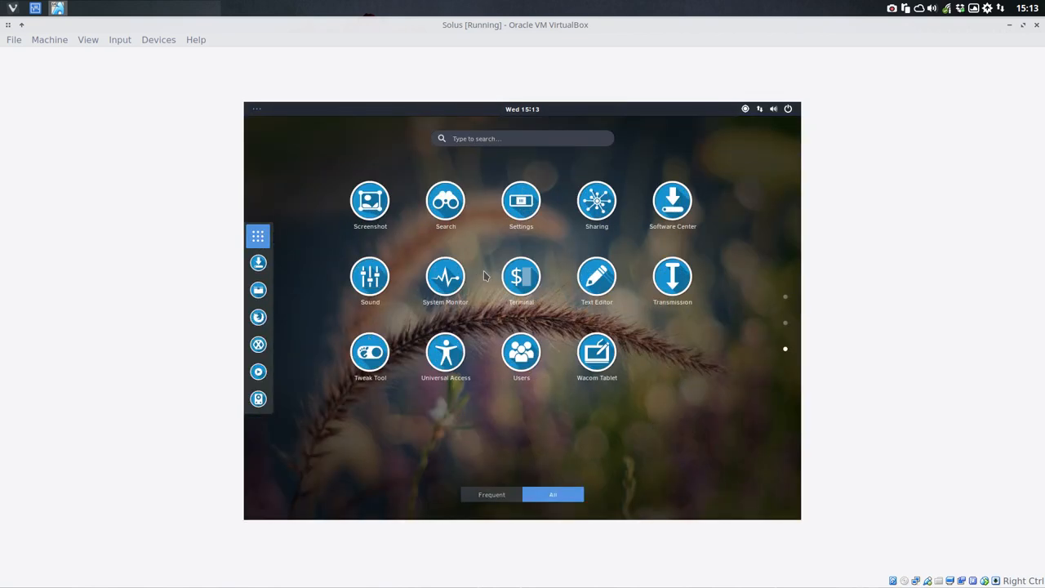
scroll(484, 270, "up", 2)
scroll(483, 276, "down", 2)
scroll(484, 276, "up", 2)
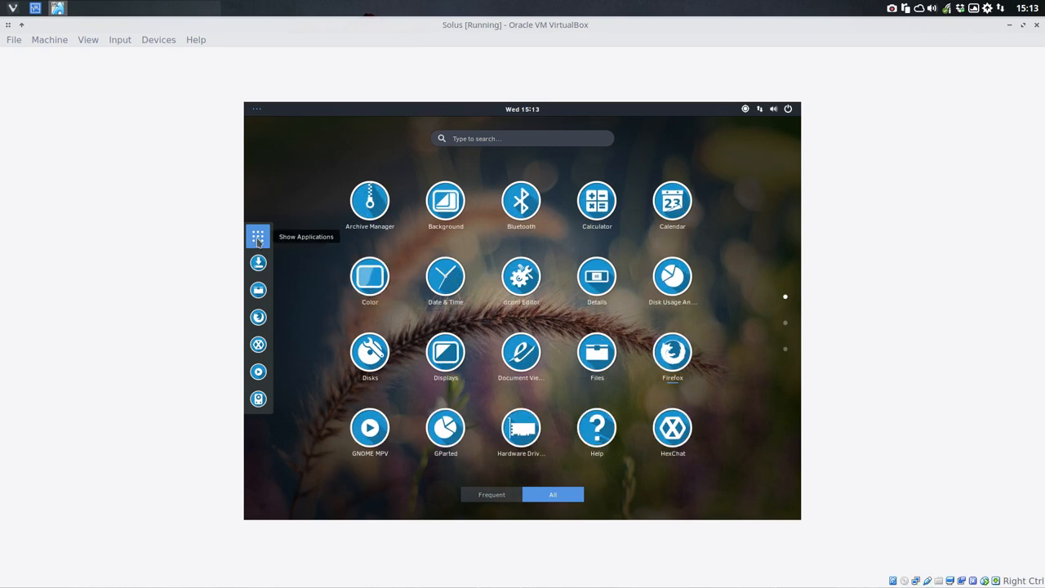
Step: Browse Files to Other Locations > Computer > usr > share > applications
left_click(258, 289)
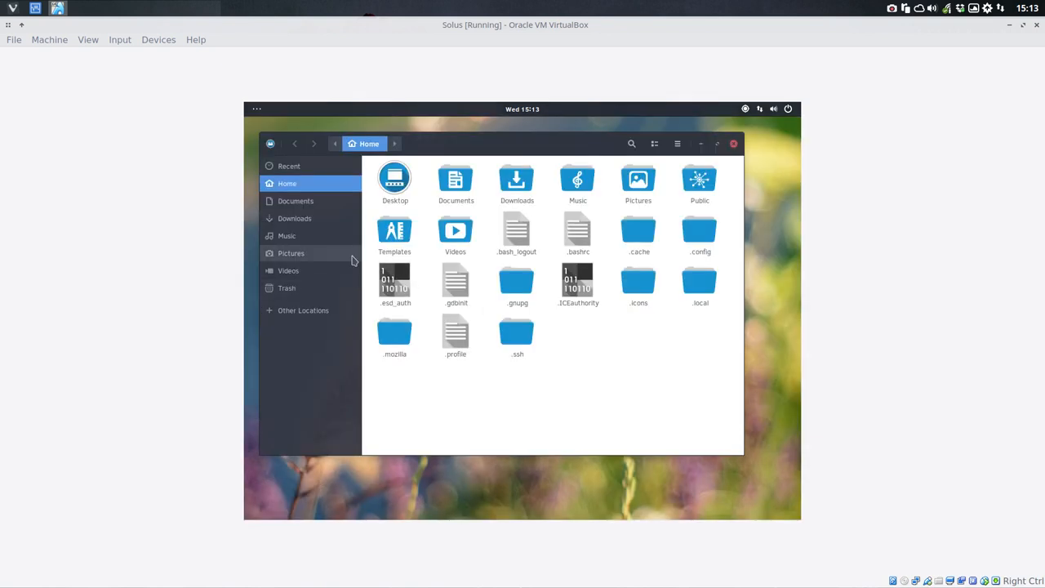
left_click(330, 310)
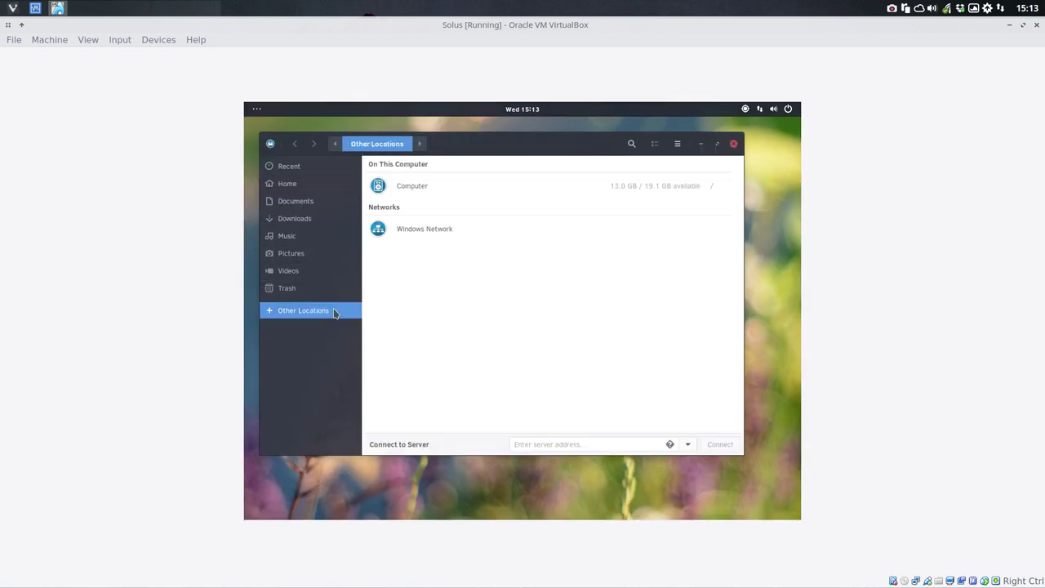
left_click(411, 185)
left_click(580, 285)
double_click(581, 288)
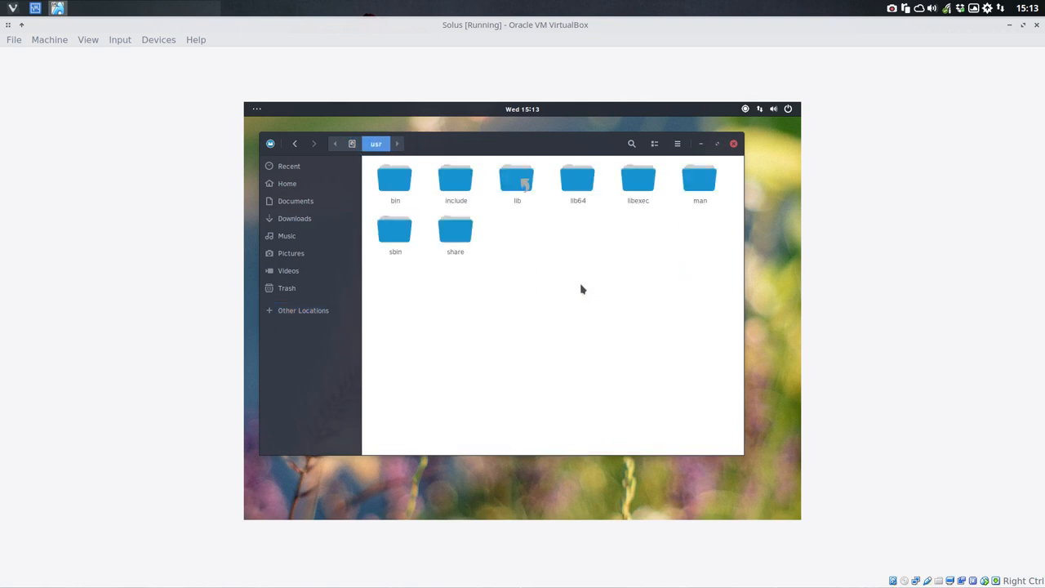
double_click(456, 231)
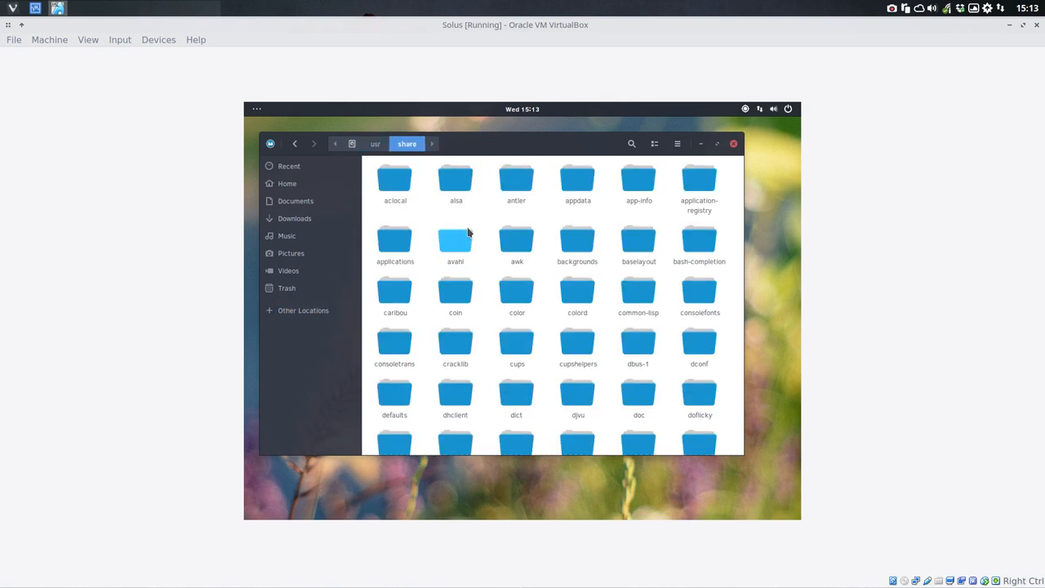
type("app")
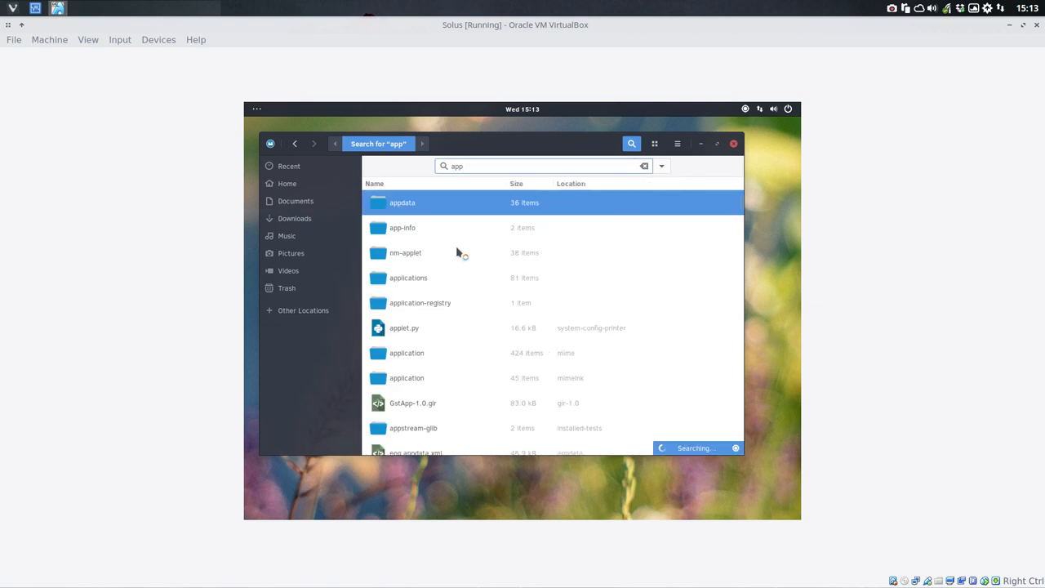
double_click(446, 277)
scroll(535, 288, "down", 3)
scroll(592, 318, "down", 3)
scroll(592, 318, "down", 5)
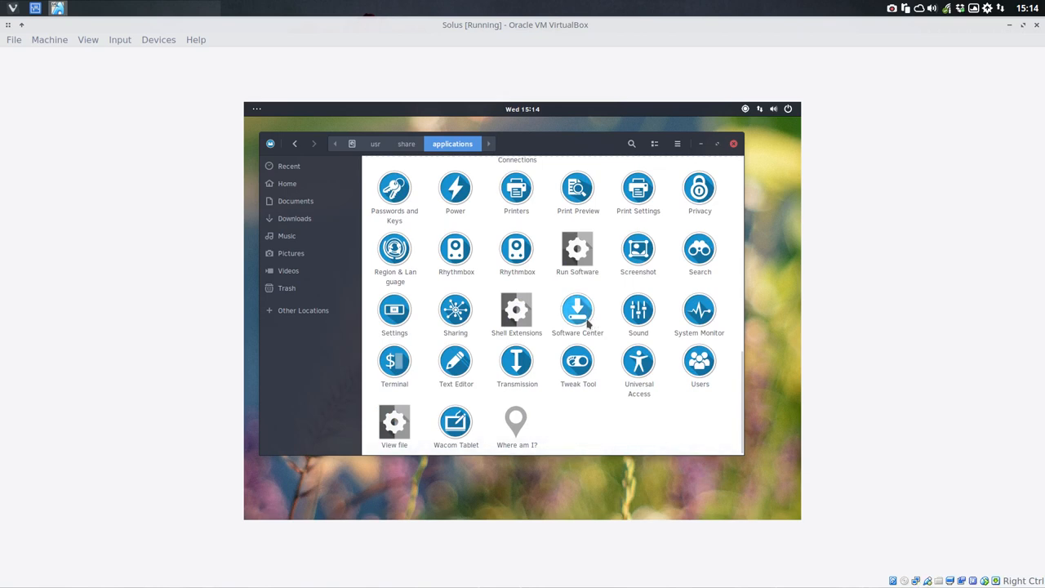
Step: Inspect the Run Software, Shell Extensions and Desktop Icons launchers, then nudge the Files window
left_click(577, 255)
left_click(516, 310)
scroll(545, 367, "up", 8)
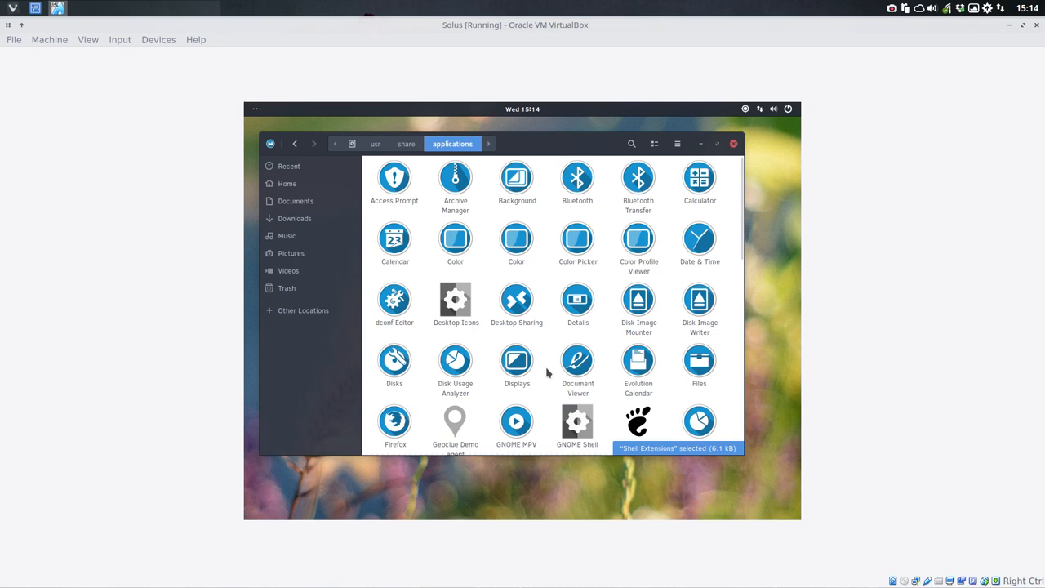
left_click(456, 302)
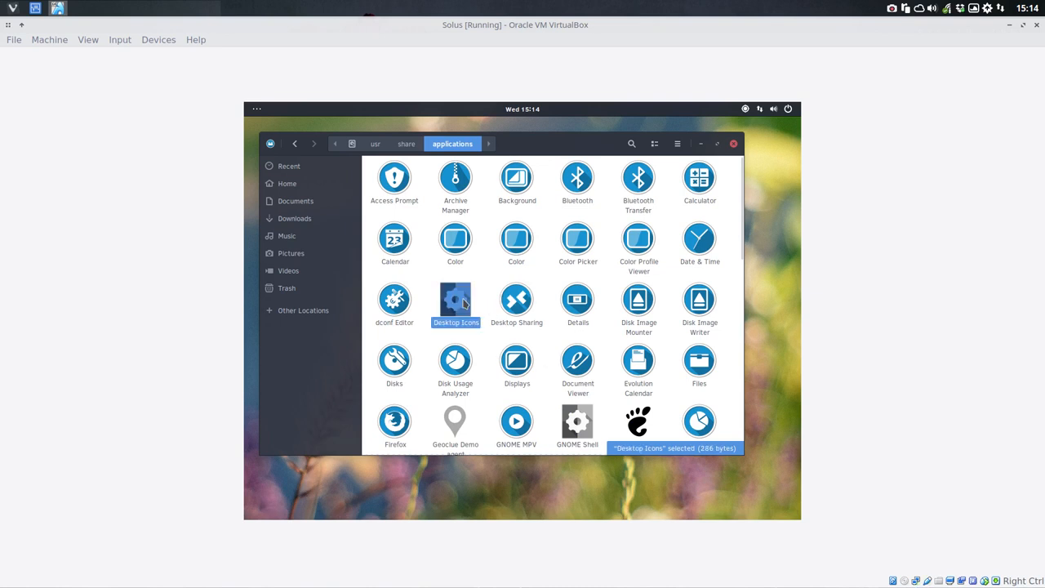
right_click(462, 298)
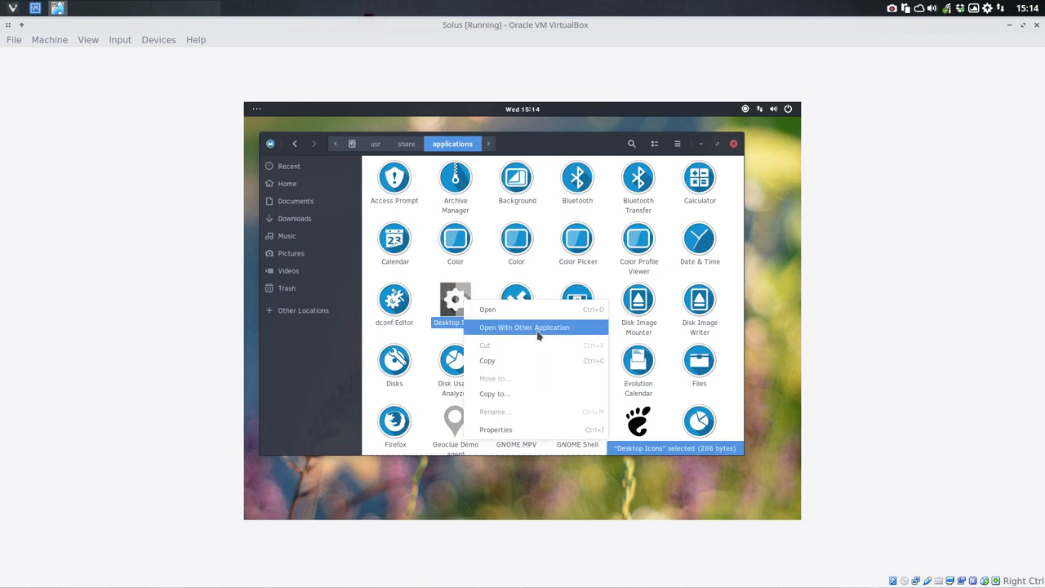
left_click(547, 282)
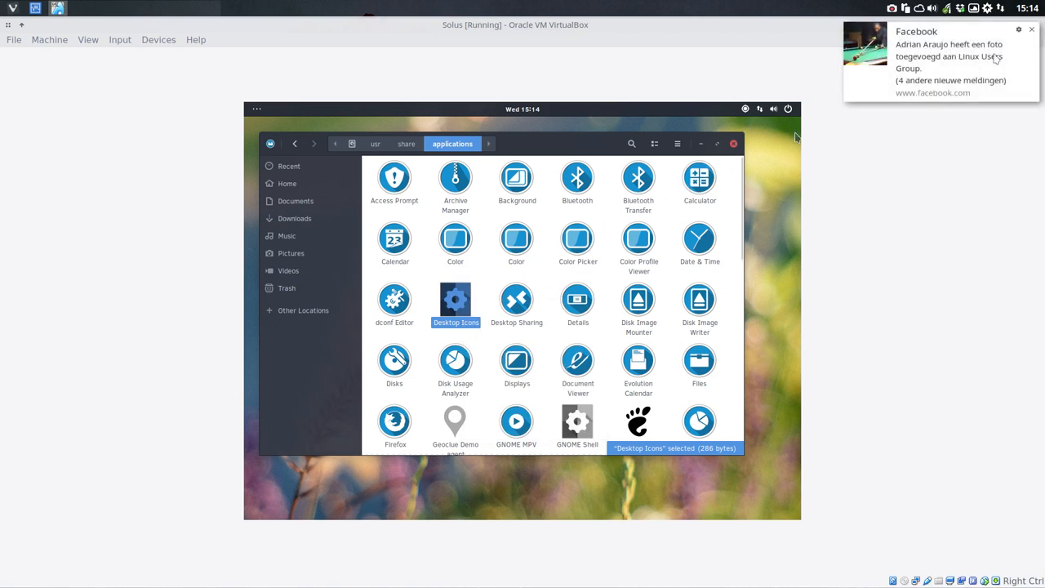
left_click(1036, 26)
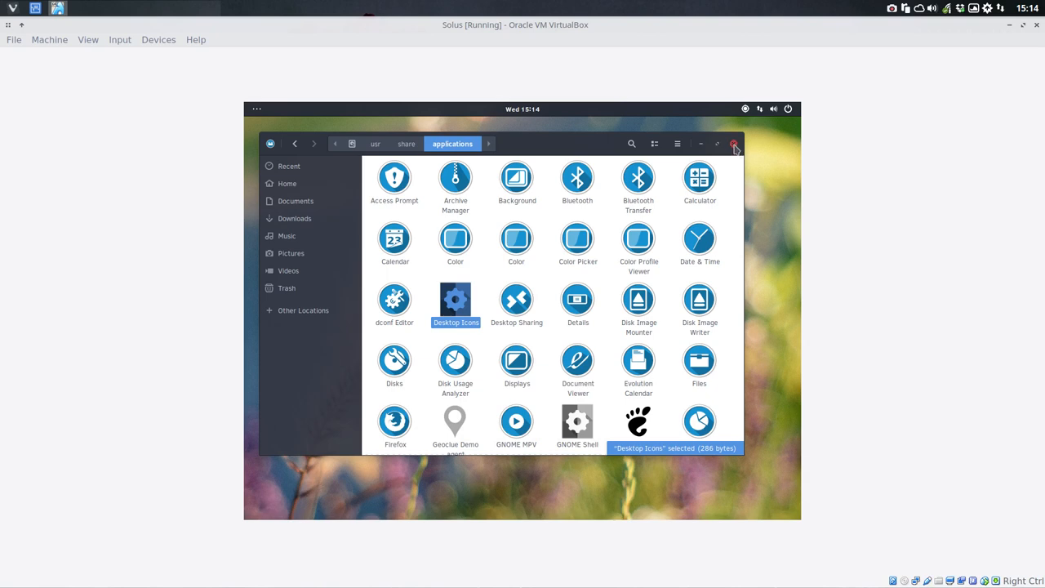
mouse_move(726, 145)
left_mouse_down()
mouse_move(745, 174)
mouse_move(762, 177)
left_mouse_up()
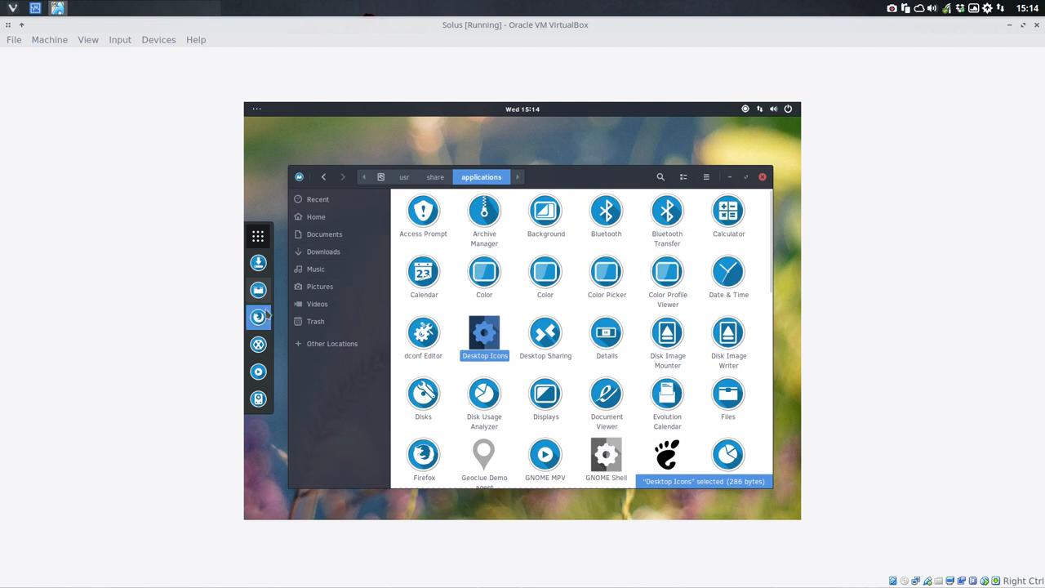
Step: Launch Tweak Tool from Activities, pin it to the dock favourites and minimise it
left_click(258, 237)
type("twe")
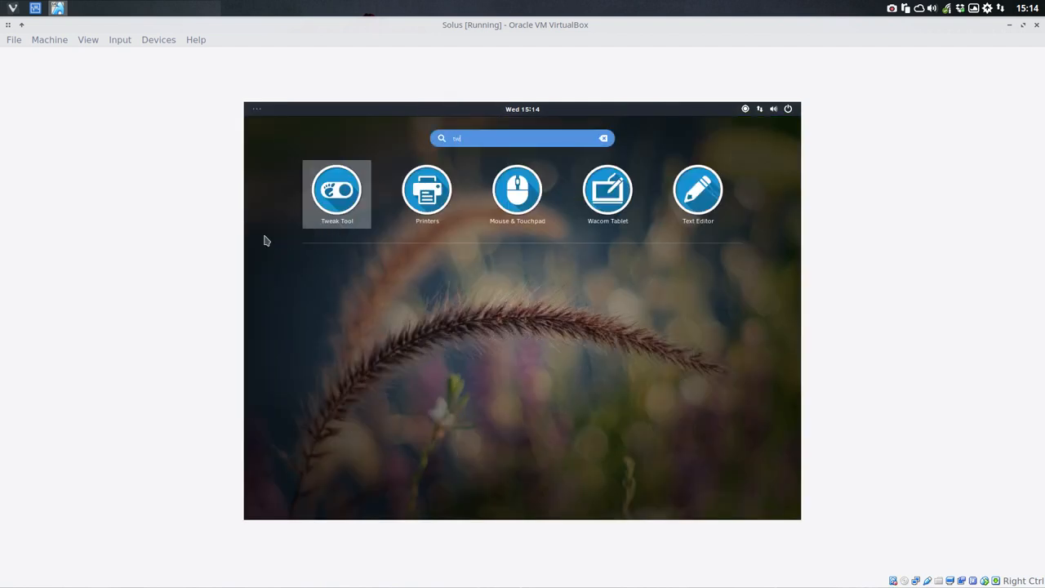
type("a")
key("Return")
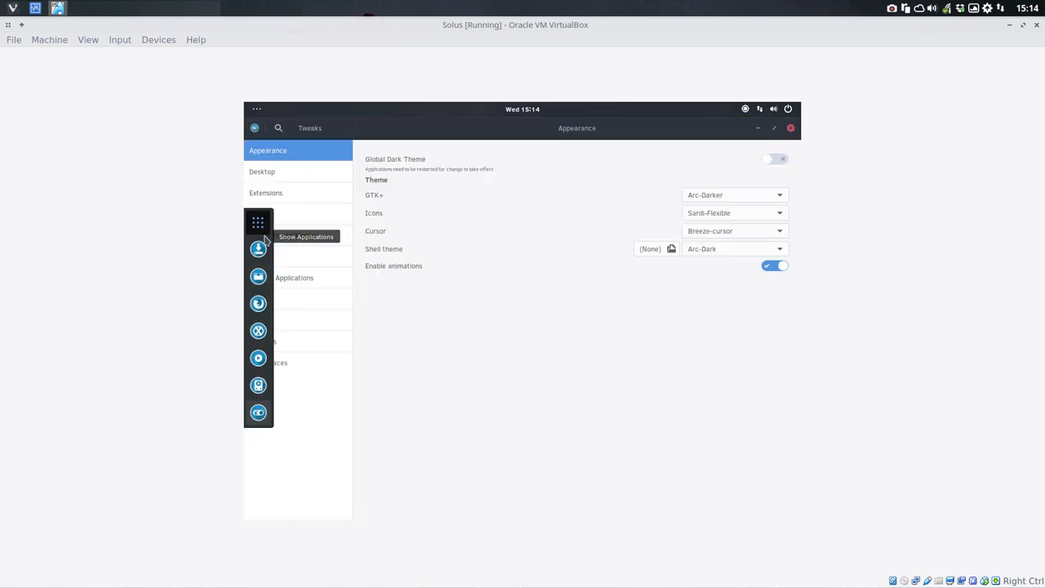
right_click(262, 415)
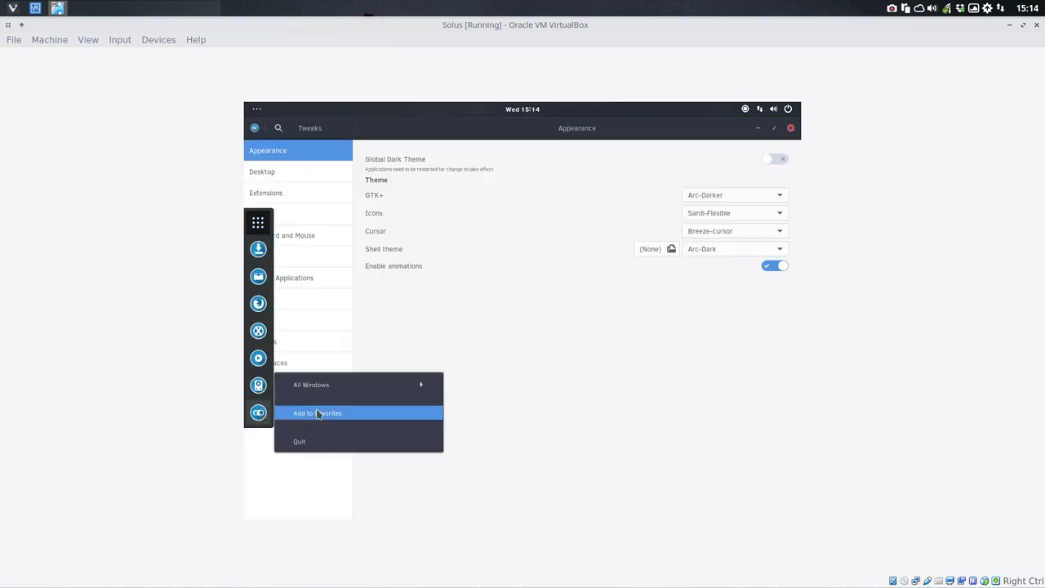
left_click(326, 385)
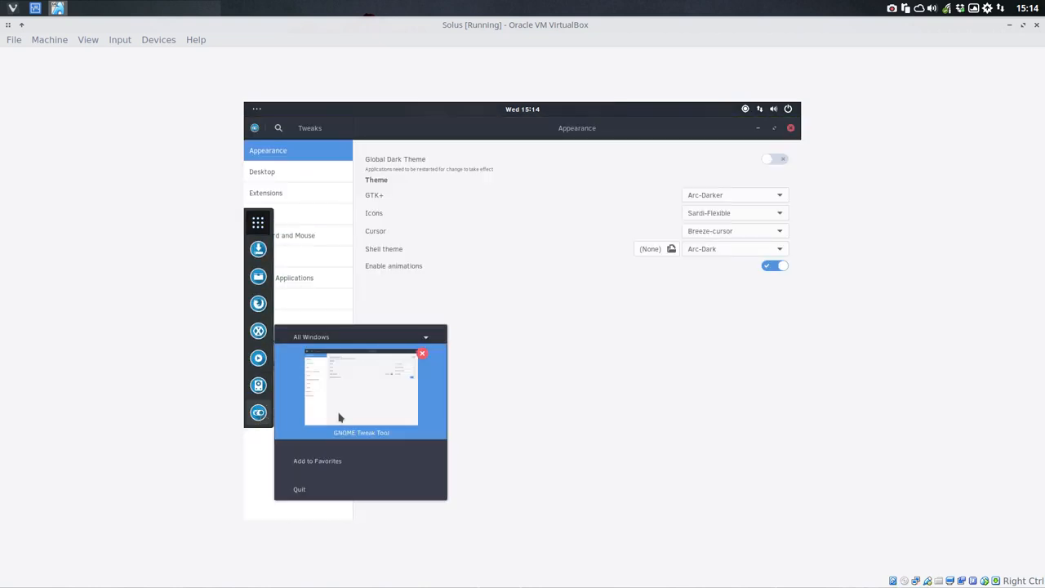
left_click(318, 462)
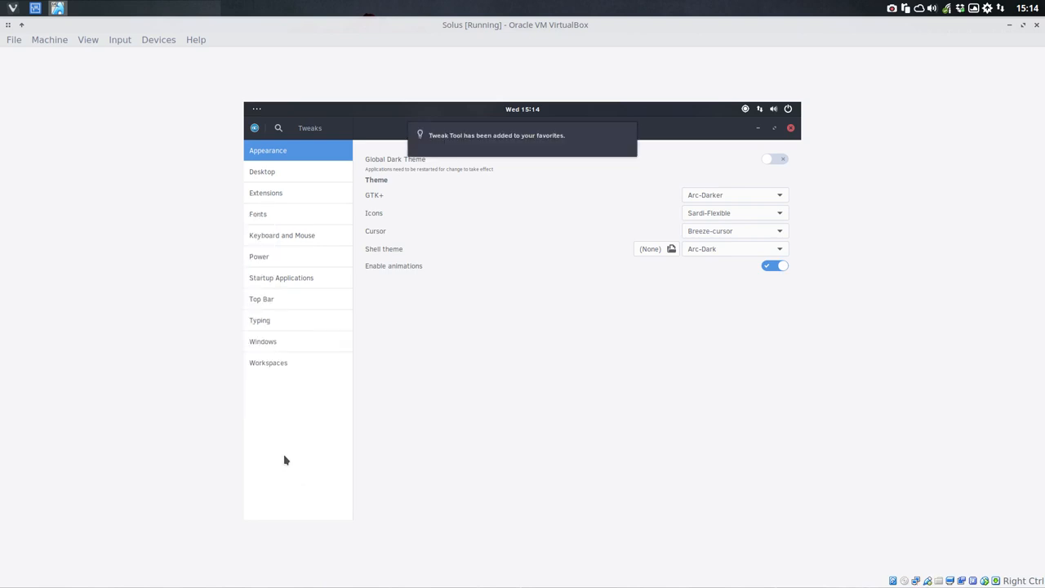
left_click(758, 129)
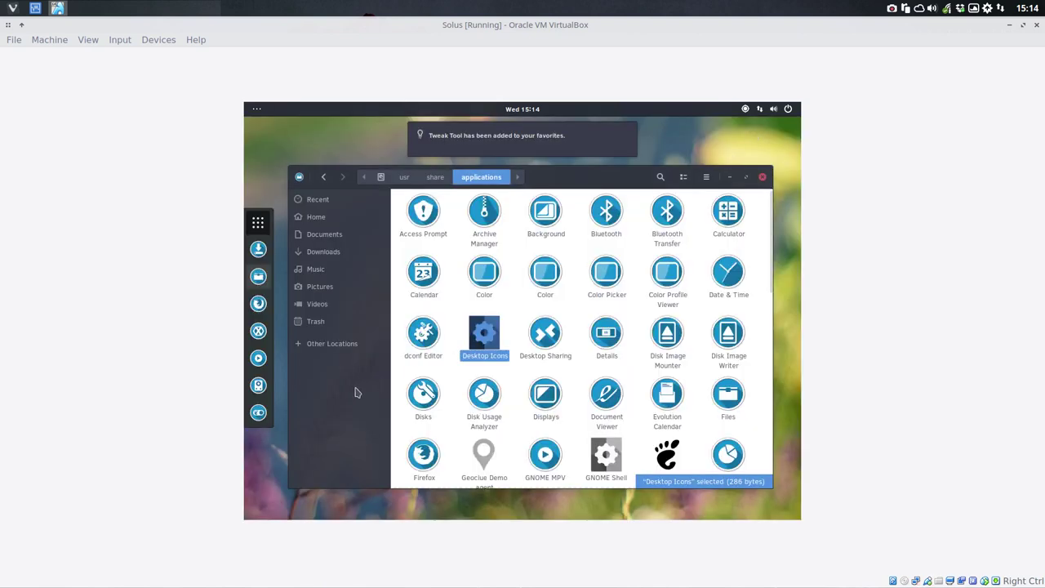
Step: Restore Tweaks and set the icon theme to Sardi-Mono-Numix-Colora
left_click(259, 413)
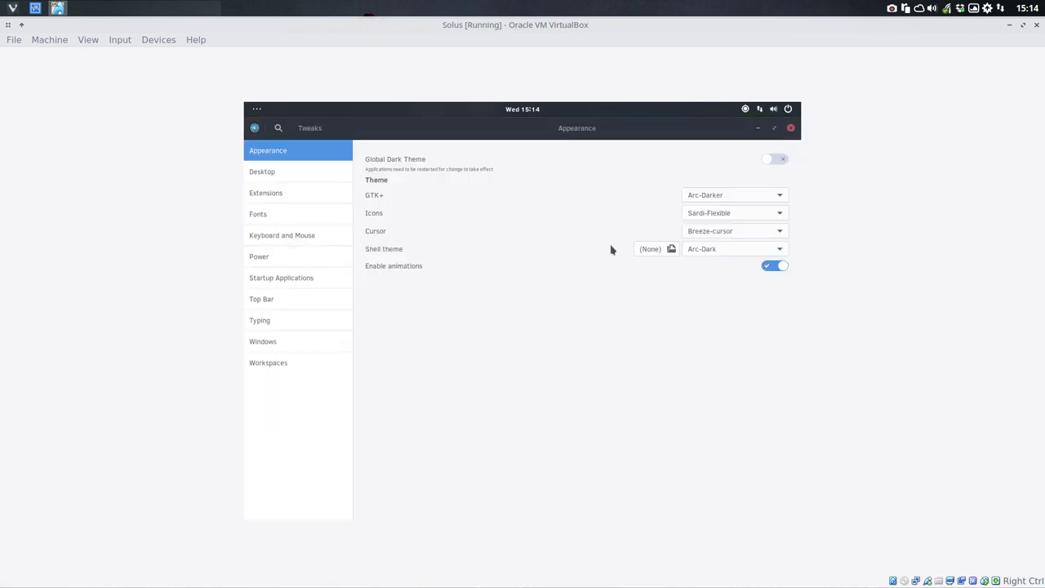
left_click(730, 214)
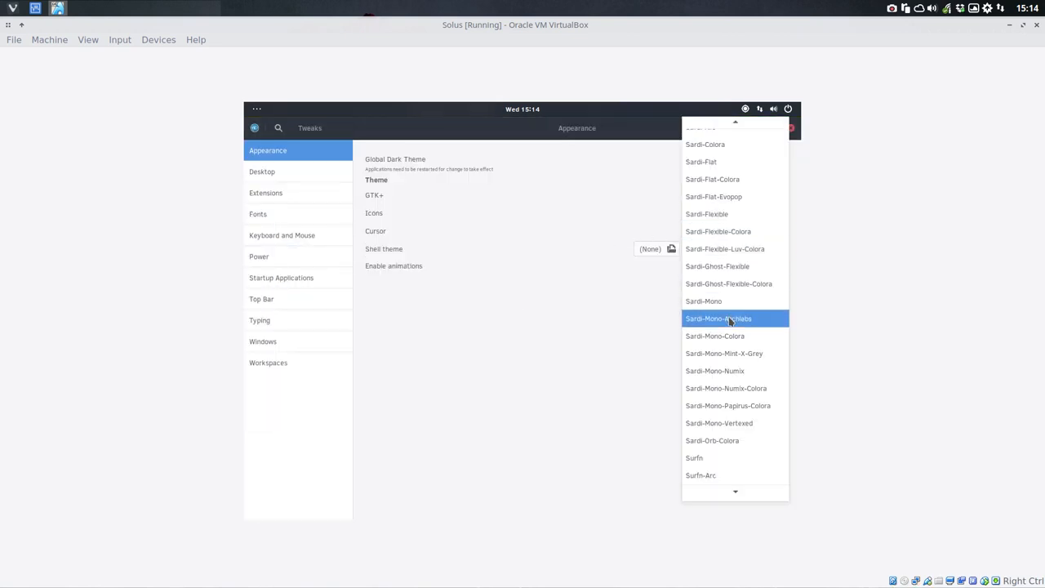
left_click(723, 388)
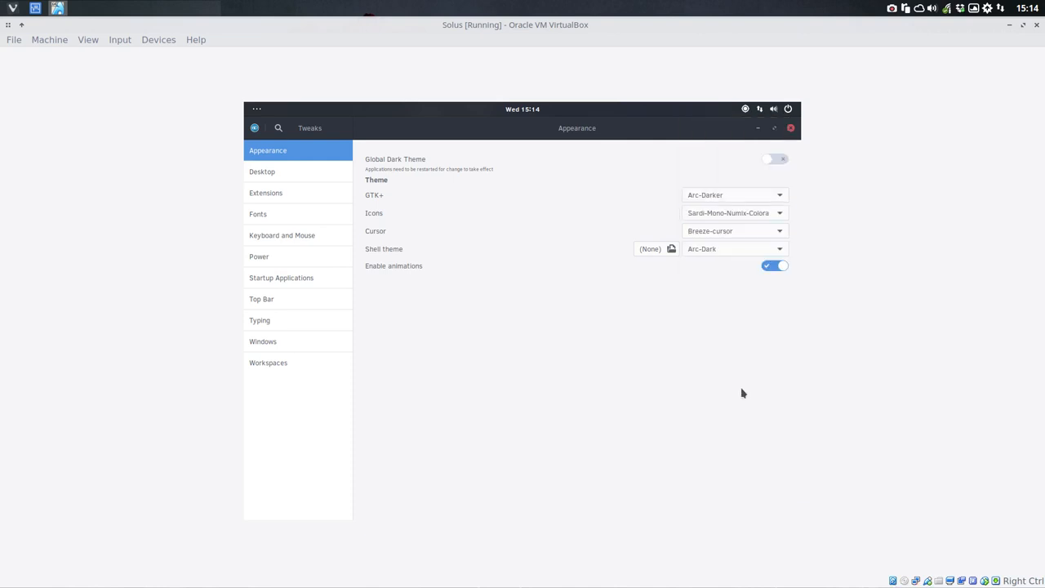
Step: Minimise Tweaks, show Home in Files and move the Files window up-left
left_click(758, 128)
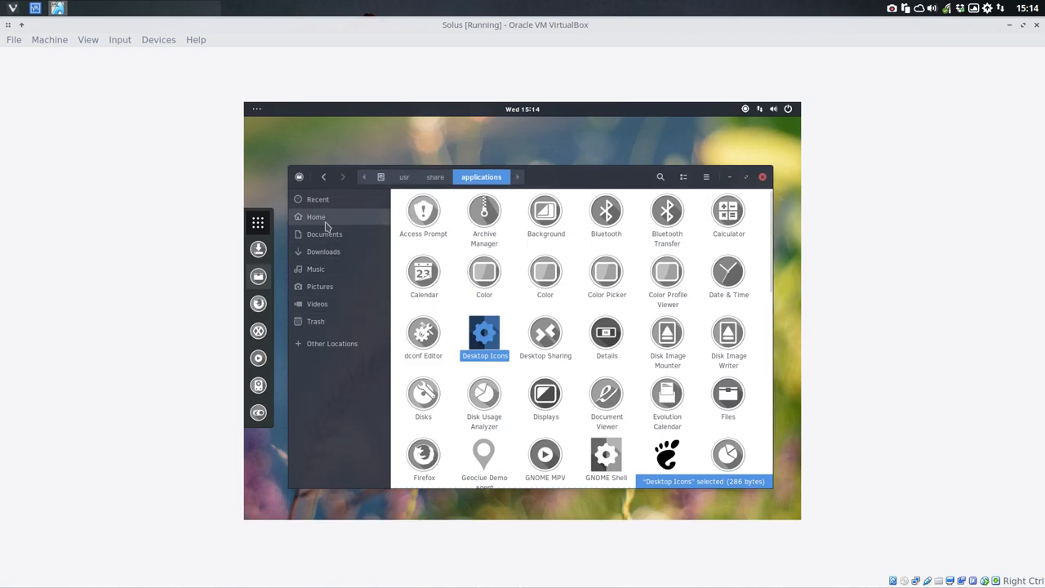
left_click(327, 218)
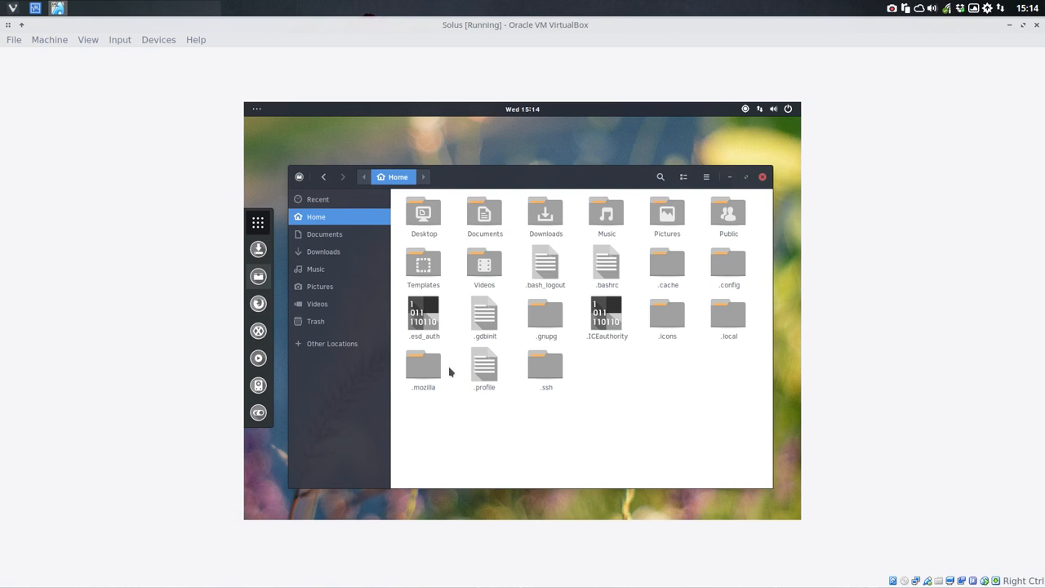
left_click_drag(468, 177, 431, 139)
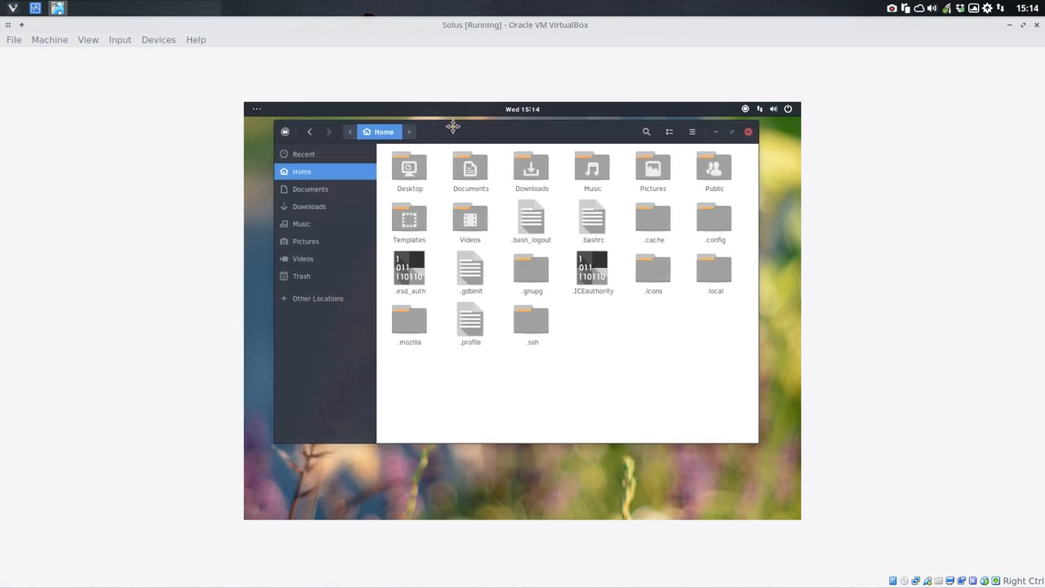
Step: Reopen Tweaks unmaximised and position it over the Files window
mouse_move(246, 327)
left_click(258, 413)
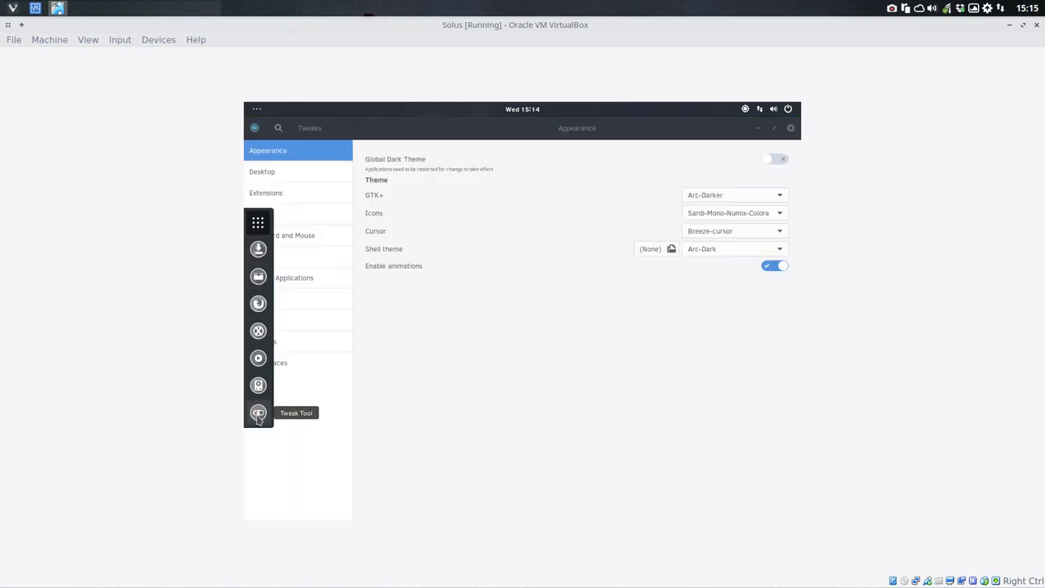
mouse_move(725, 131)
left_mouse_down()
mouse_move(645, 309)
mouse_move(607, 189)
left_mouse_up()
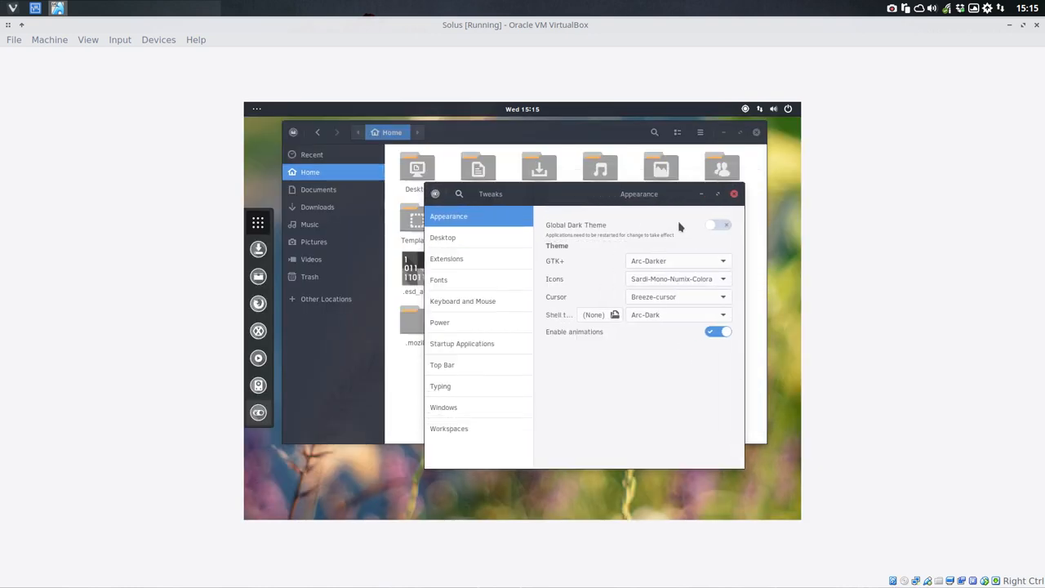
left_click_drag(645, 193, 701, 245)
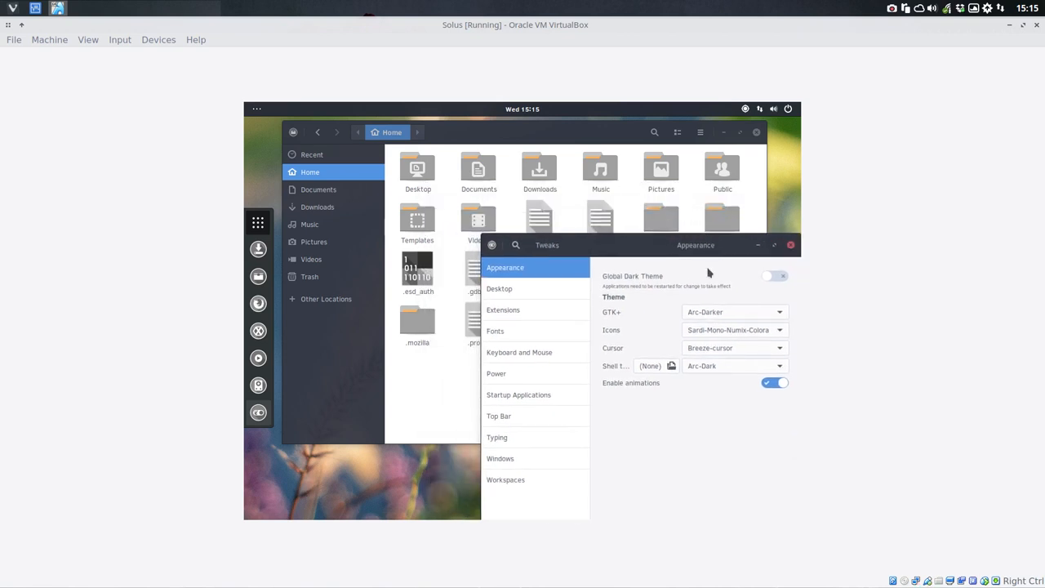
Step: Try the Sardi-Mono-Papirus-Colora and Sardi-Mono-Vertexed icon themes
left_click(755, 332)
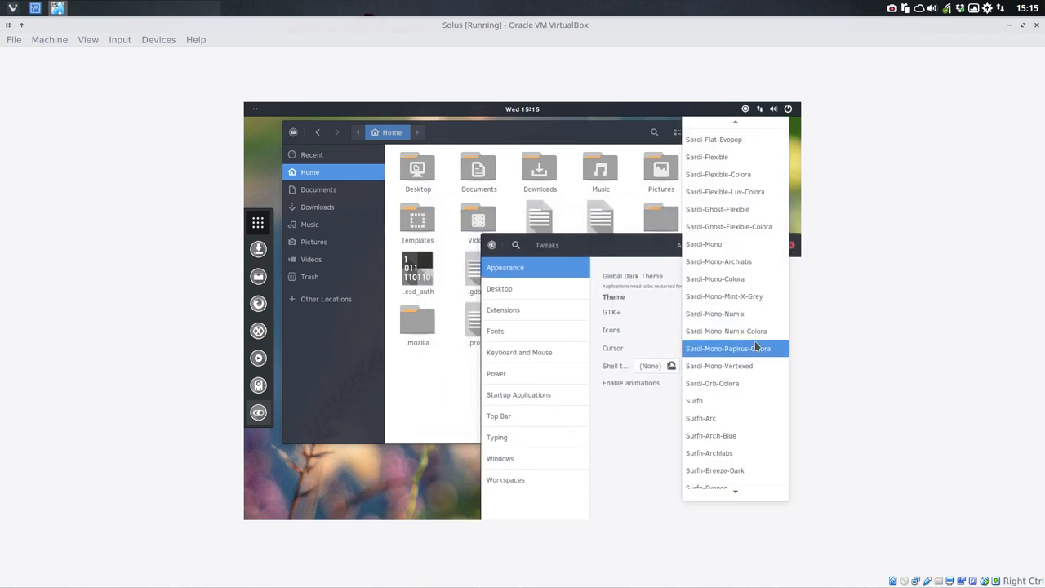
left_click(755, 343)
left_click(751, 329)
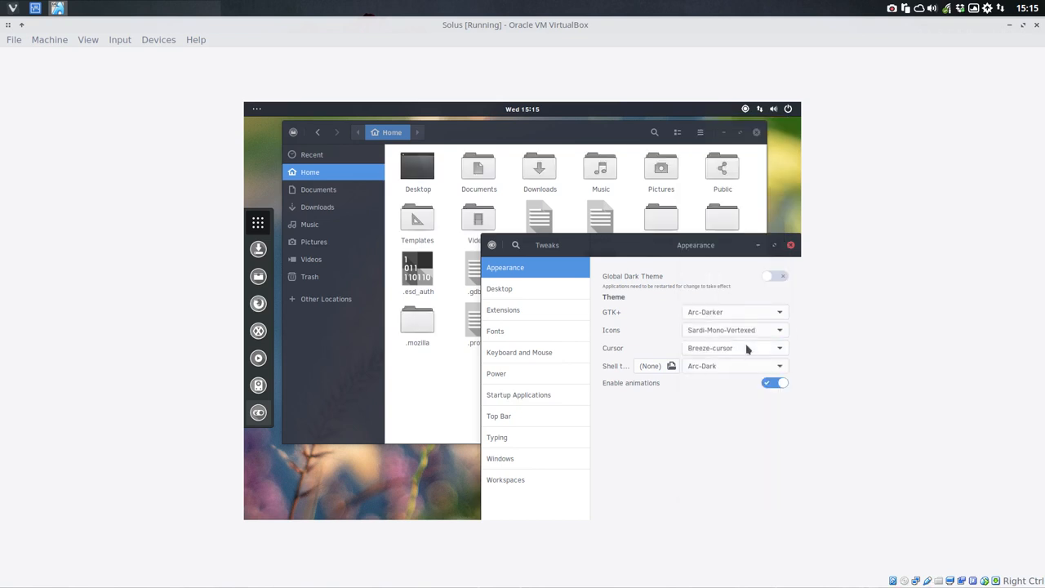
scroll(745, 343, "down", 1)
scroll(745, 342, "down", 1)
scroll(746, 343, "down", 1)
scroll(746, 342, "down", 1)
scroll(746, 342, "down", 1)
scroll(745, 342, "down", 1)
scroll(746, 342, "down", 1)
scroll(746, 342, "down", 1)
scroll(745, 347, "down", 1)
scroll(745, 347, "down", 1)
scroll(746, 347, "down", 1)
scroll(745, 347, "down", 1)
scroll(746, 347, "down", 1)
scroll(746, 347, "down", 1)
scroll(745, 347, "down", 1)
scroll(747, 348, "down", 1)
scroll(747, 348, "down", 1)
scroll(748, 347, "down", 1)
scroll(747, 347, "down", 1)
scroll(747, 348, "down", 1)
scroll(747, 348, "down", 1)
scroll(747, 348, "down", 1)
scroll(748, 348, "down", 1)
scroll(748, 348, "down", 1)
scroll(747, 348, "down", 1)
scroll(747, 348, "down", 1)
scroll(747, 348, "down", 1)
scroll(747, 348, "down", 1)
scroll(747, 347, "down", 1)
scroll(747, 348, "down", 1)
scroll(747, 348, "down", 1)
scroll(747, 348, "down", 1)
scroll(747, 348, "down", 1)
scroll(747, 347, "down", 1)
scroll(748, 348, "down", 1)
scroll(748, 348, "down", 1)
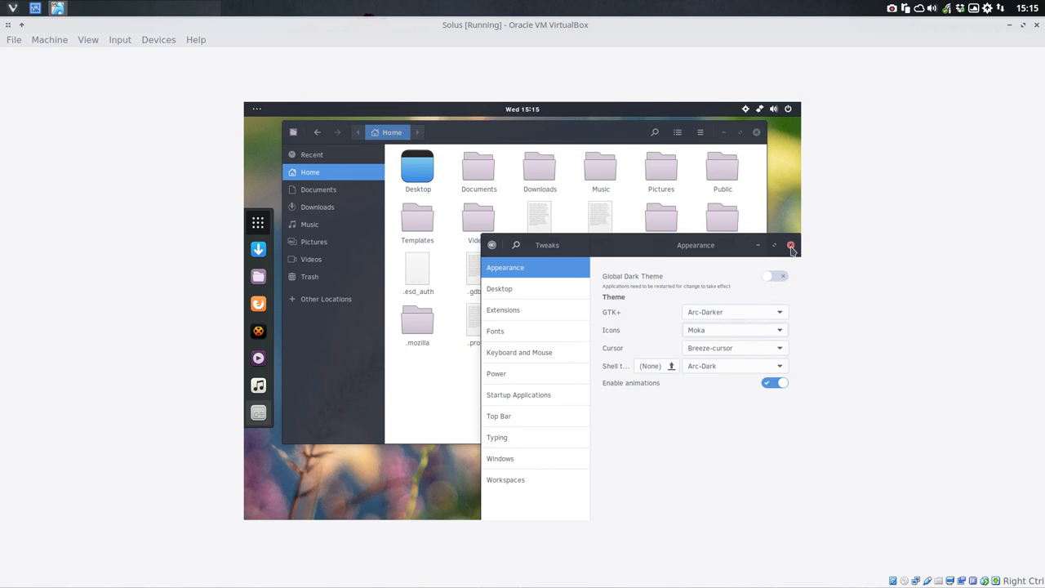
Step: Apply the Surfn-Numix icon theme and check it in the applications overview
left_click(766, 331)
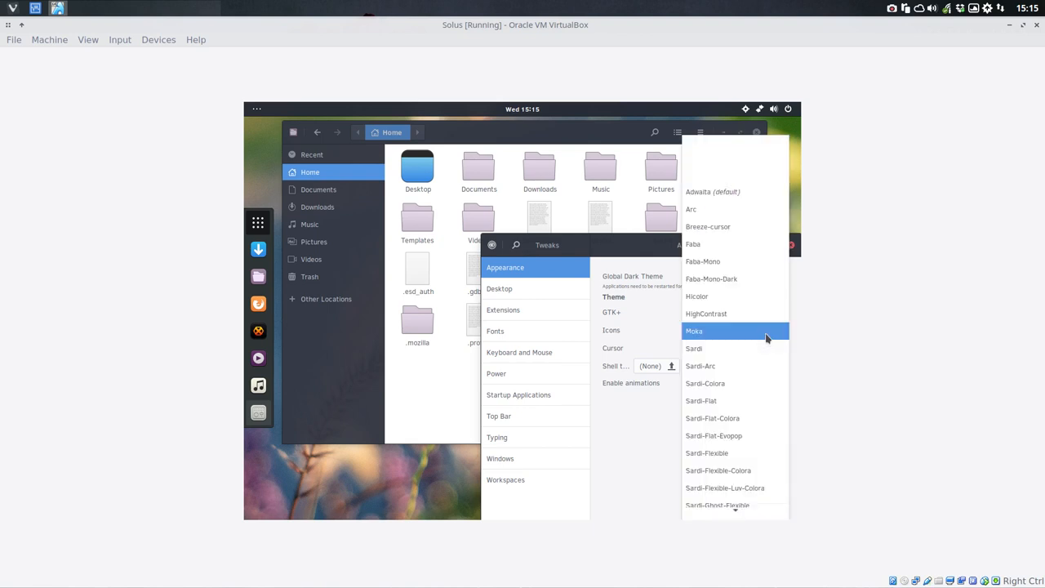
scroll(739, 392, "down", 5)
scroll(739, 400, "down", 5)
scroll(741, 405, "down", 3)
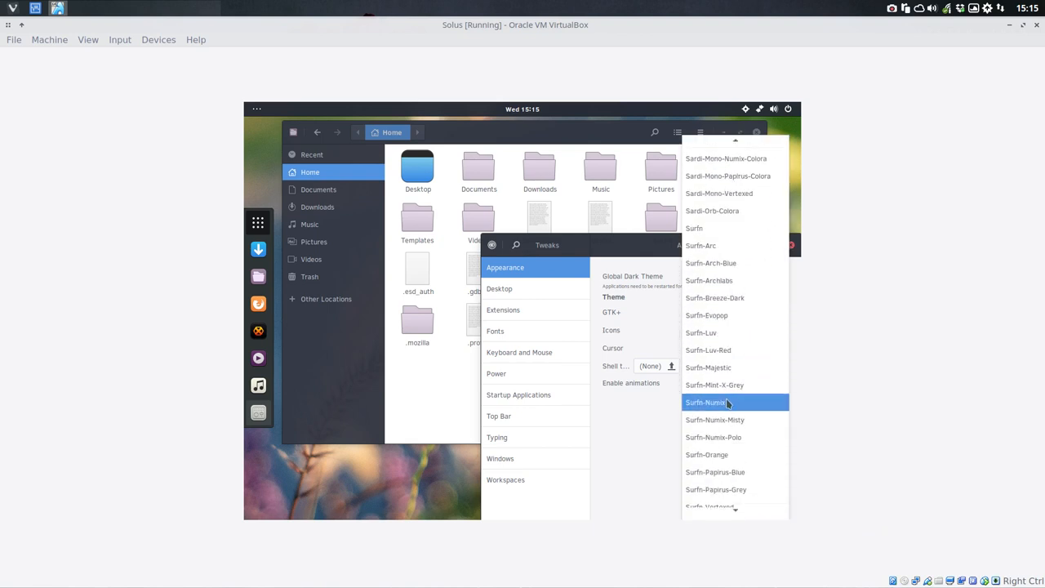
left_click(739, 406)
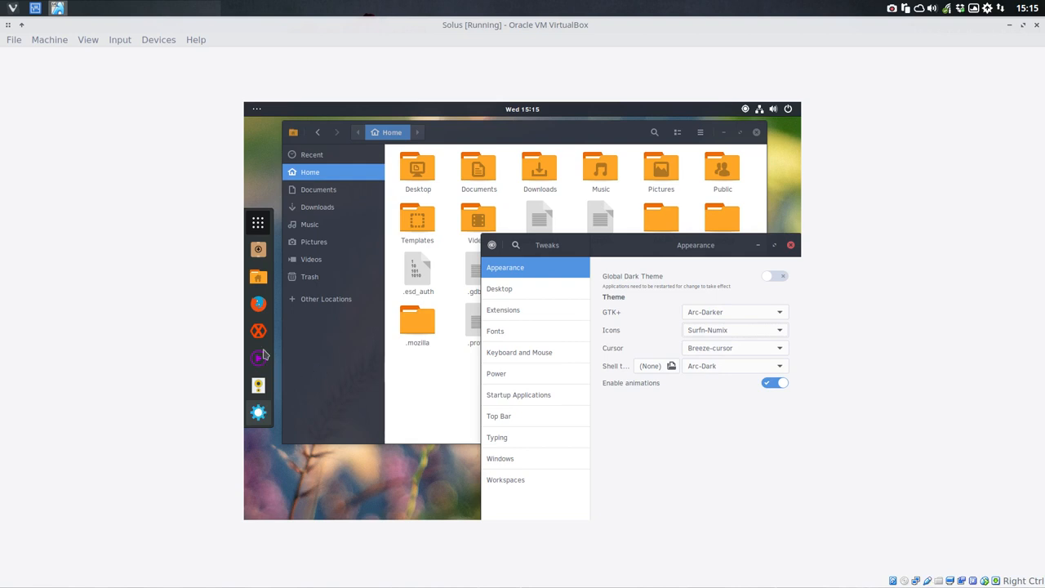
left_click(258, 223)
scroll(448, 298, "down", 1)
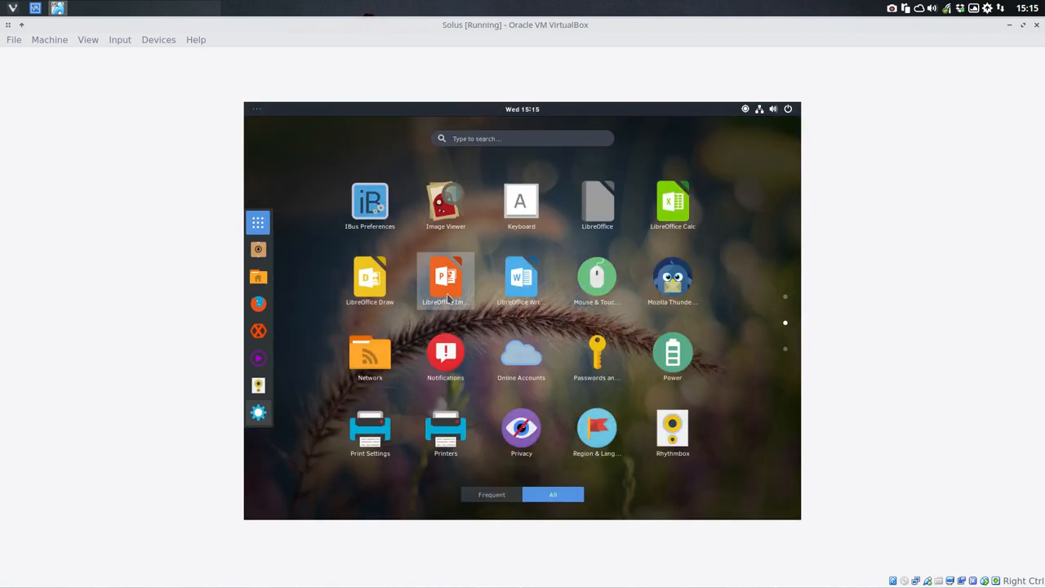
scroll(447, 298, "down", 1)
scroll(448, 298, "up", 1)
scroll(448, 298, "up", 1)
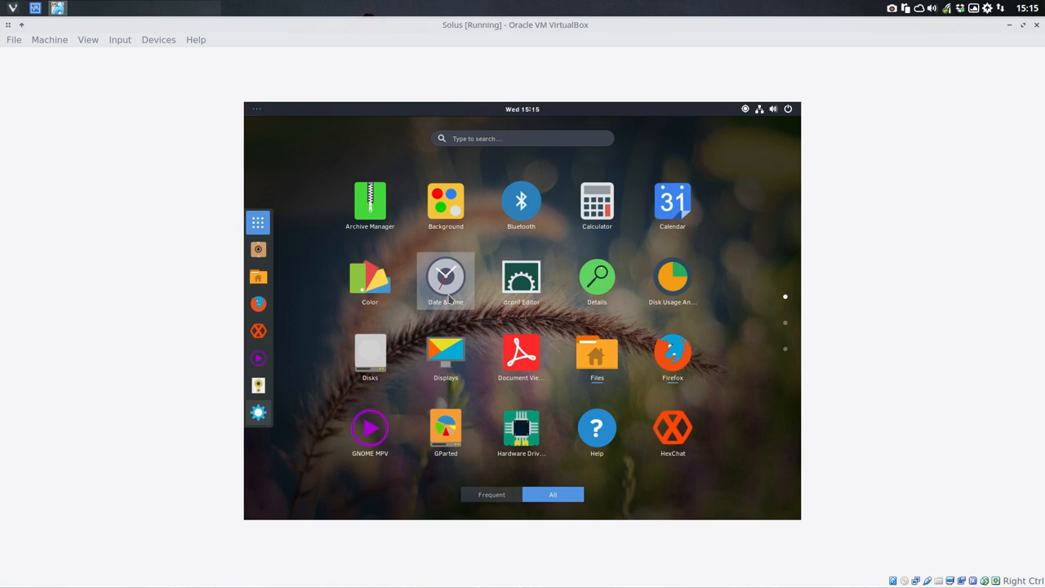
left_click(258, 414)
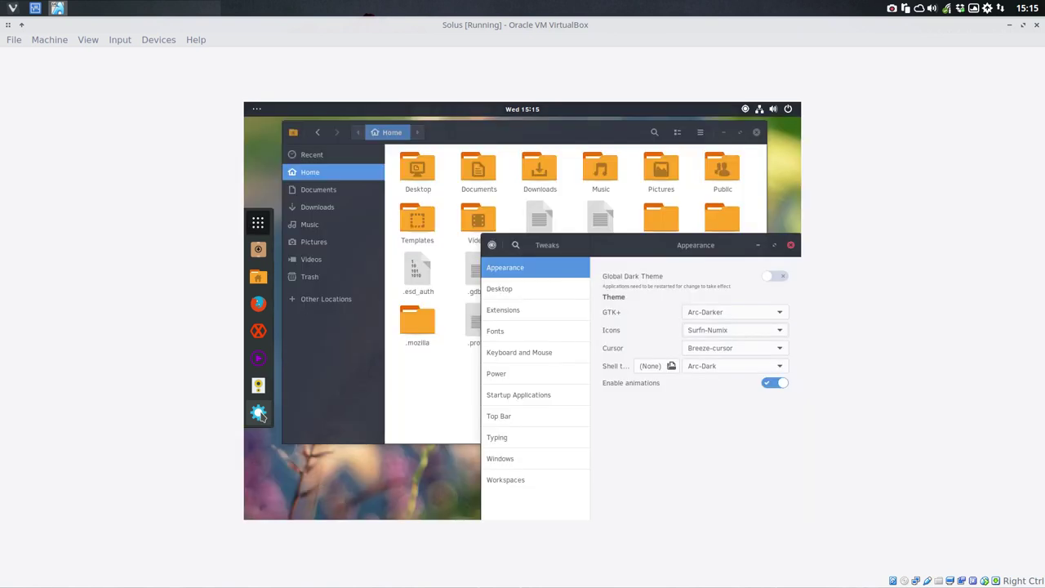
Step: Switch the icon theme to Surfn-Numix-Polo with blue folders
left_click(742, 330)
left_click(735, 368)
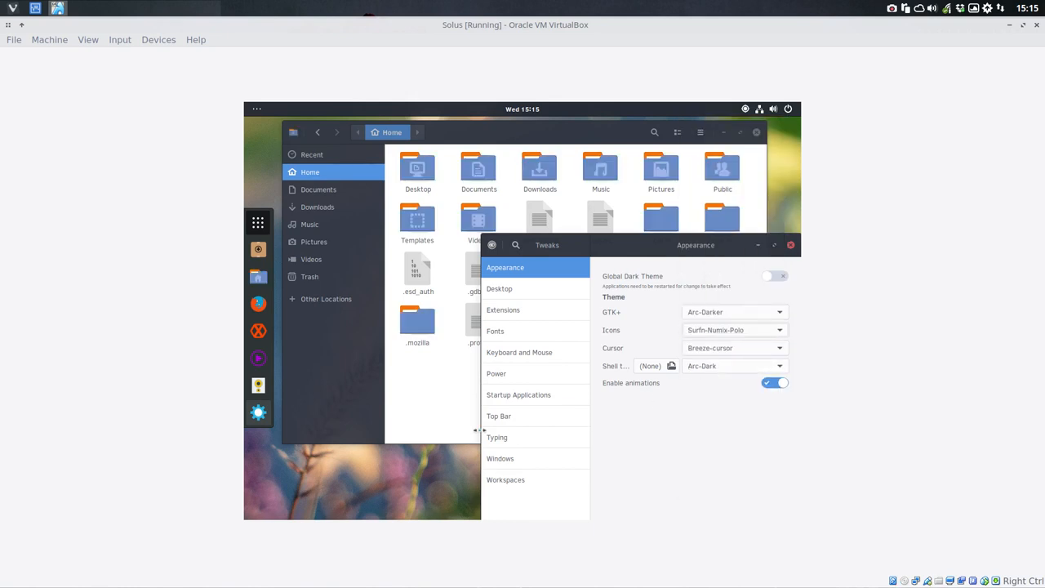
Step: Restore Tweaks from the dock and switch the GTK+ theme to Arc-Dark
left_click(258, 412)
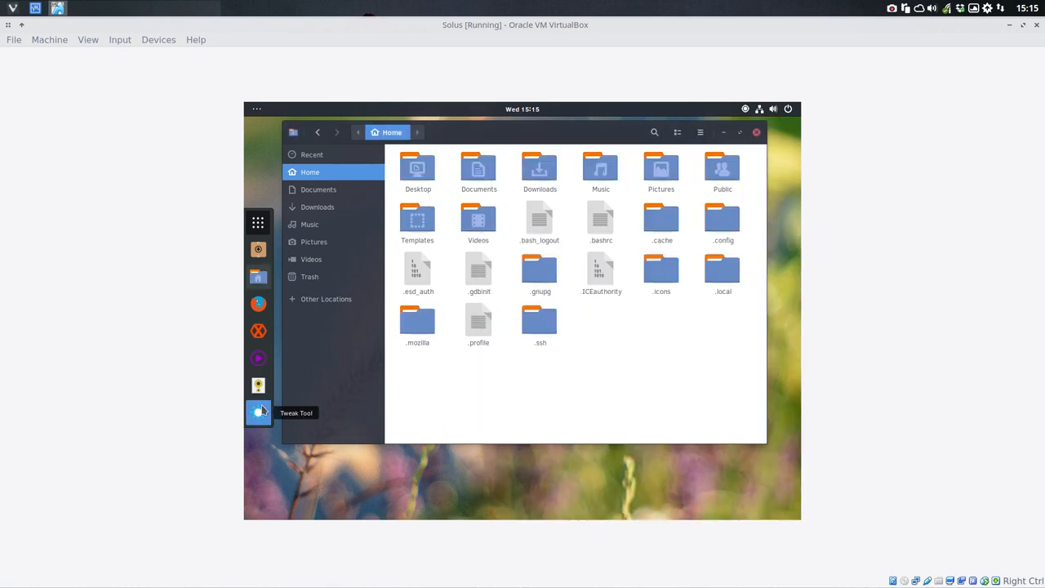
left_click(258, 413)
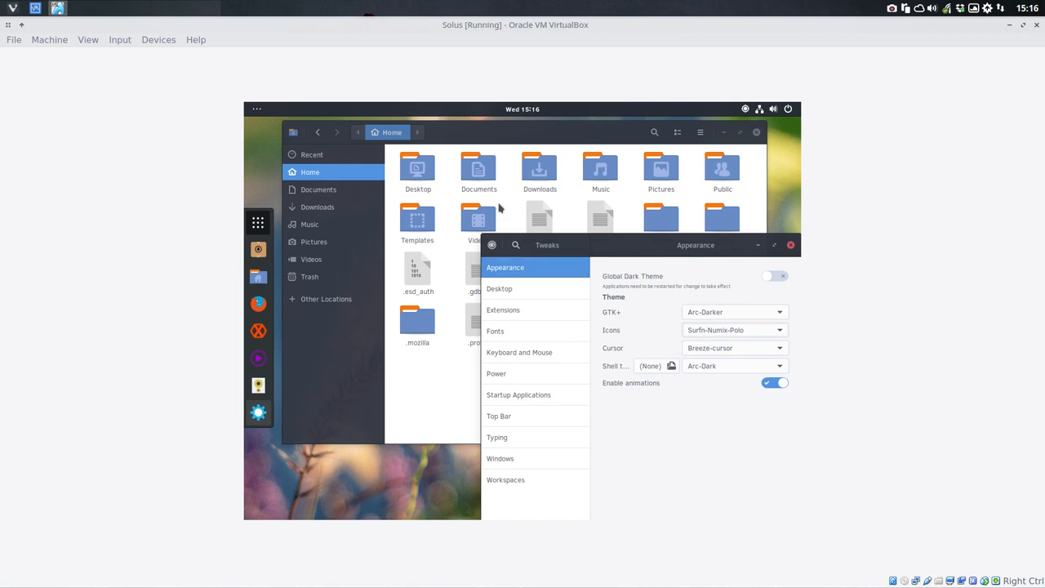
left_click(719, 312)
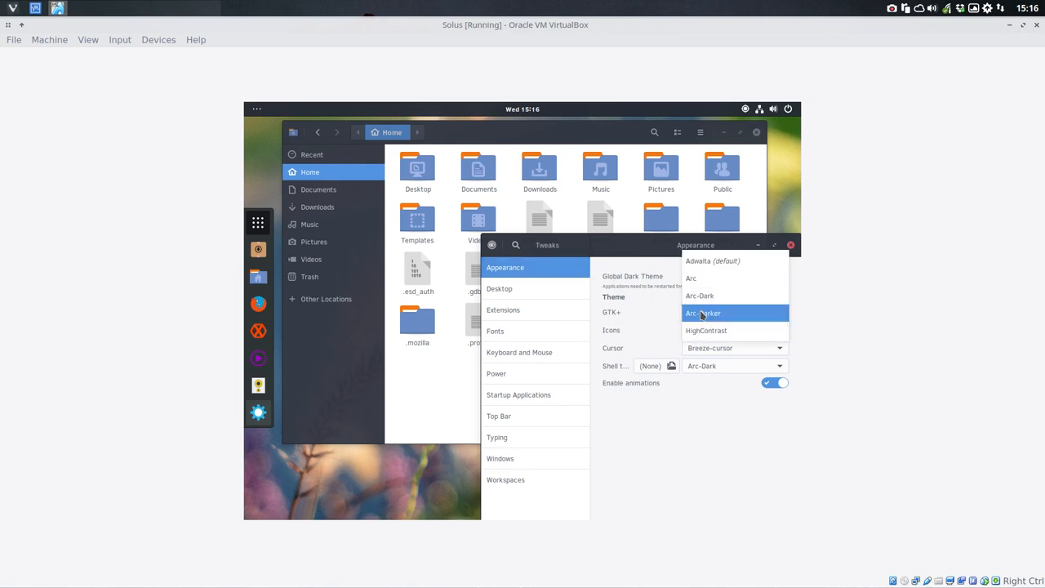
left_click(704, 295)
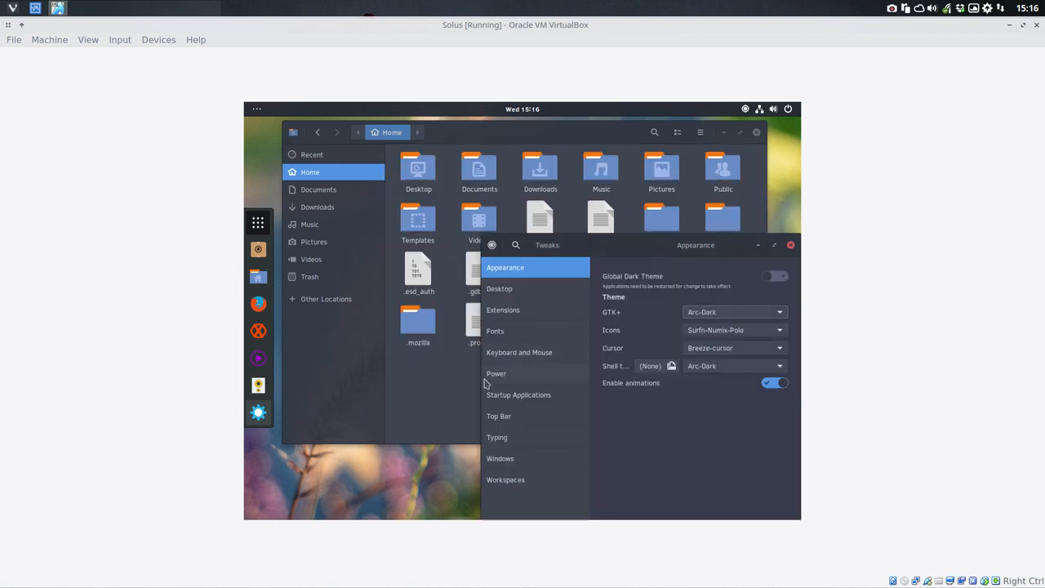
Step: Raise the dark-themed file manager, then bring Tweaks forward via its dock icon
left_click(418, 400)
left_click(258, 413)
Step: Minimize Tweaks, toggle the applications overview, and close the Files window to bare desktop
left_click(258, 414)
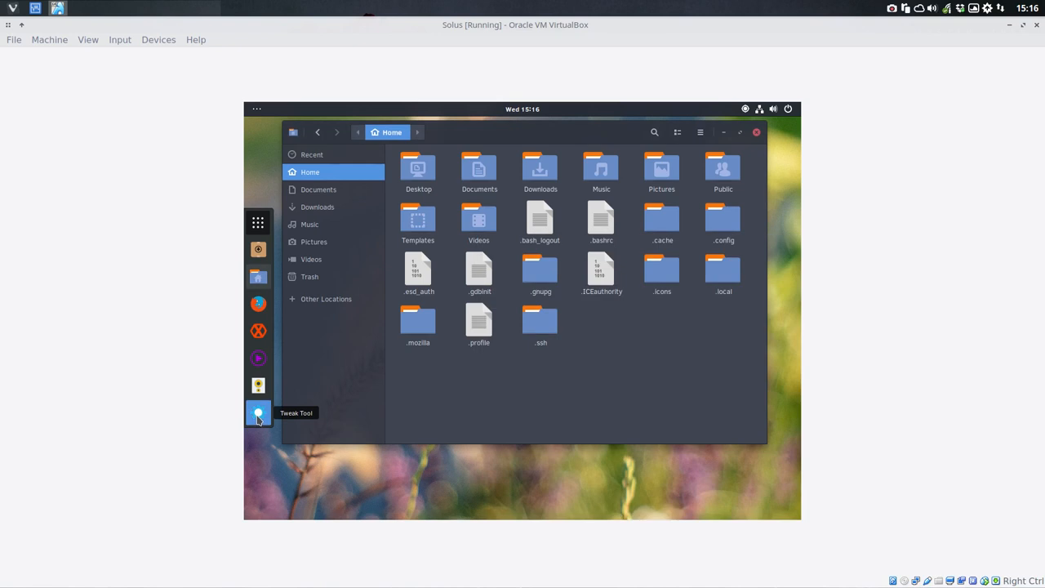
left_click(258, 223)
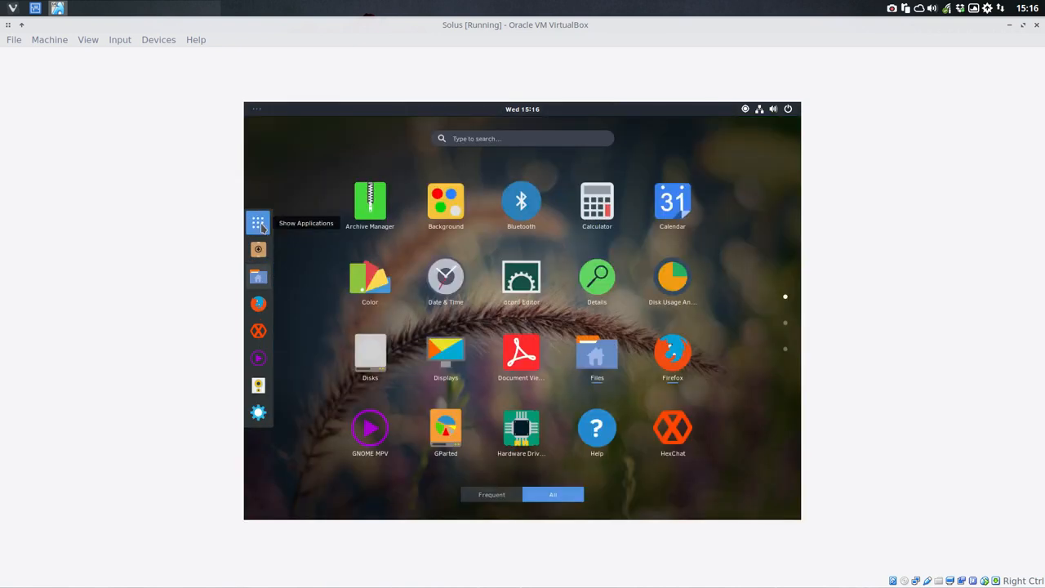
left_click(258, 223)
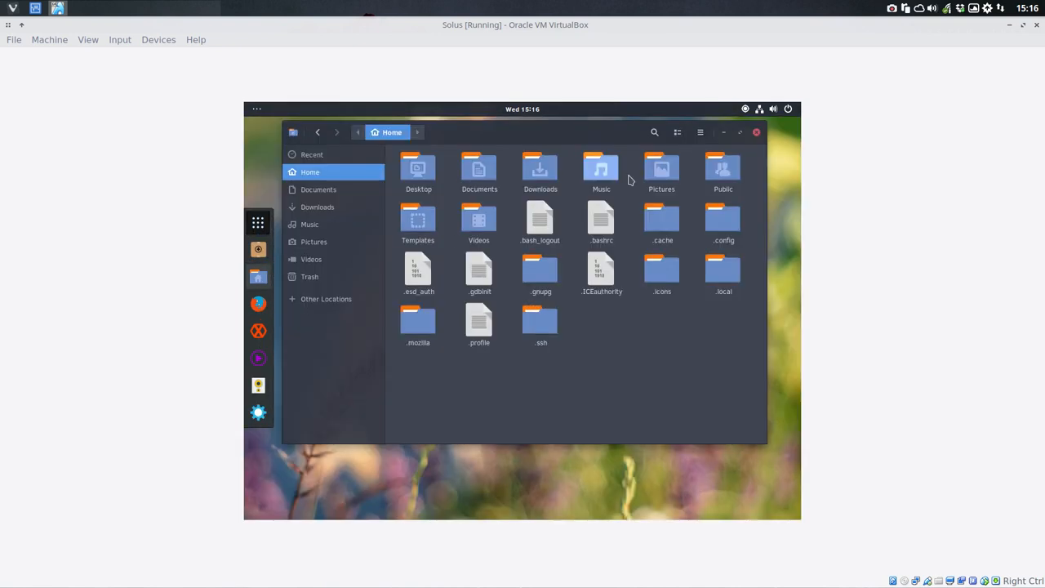
left_click(758, 133)
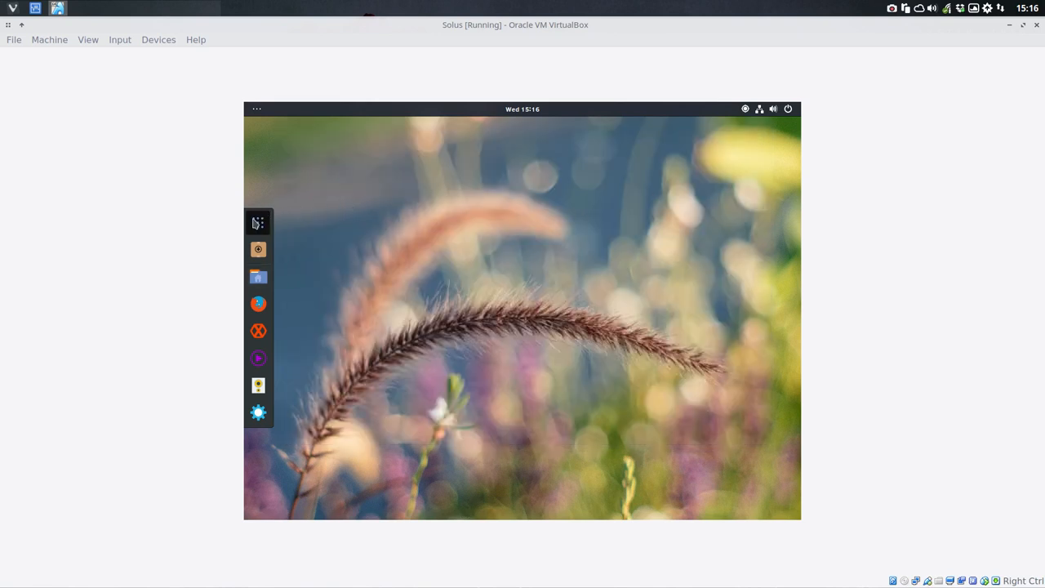